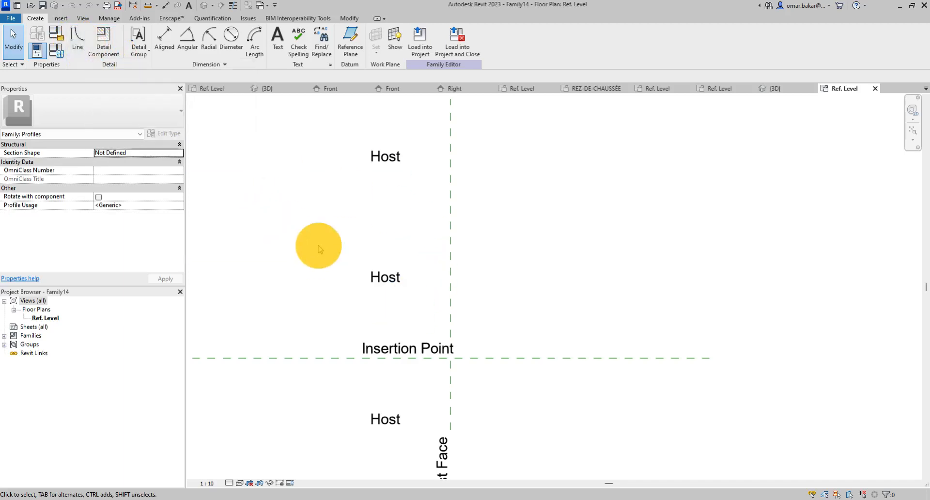
Draw a 100 mm vertical profile line upward from the insertion point along the wall face reference plane
left_click(81, 38)
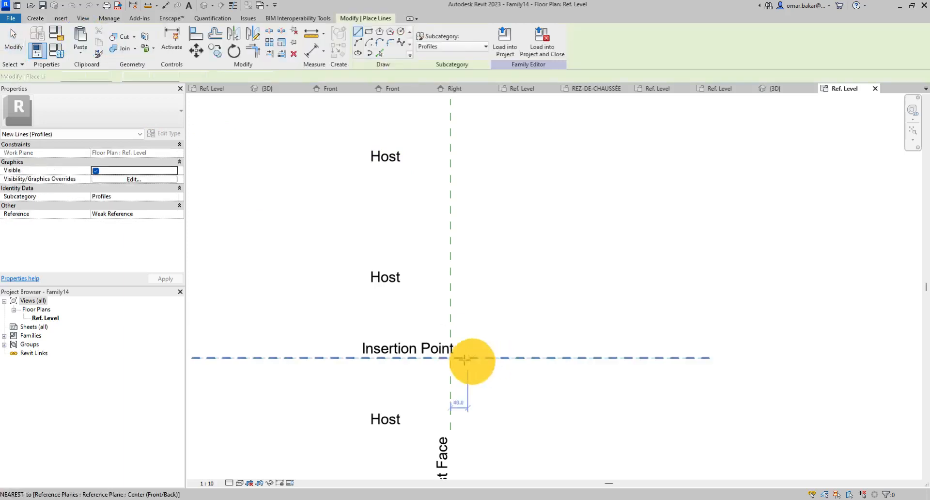
left_click(451, 357)
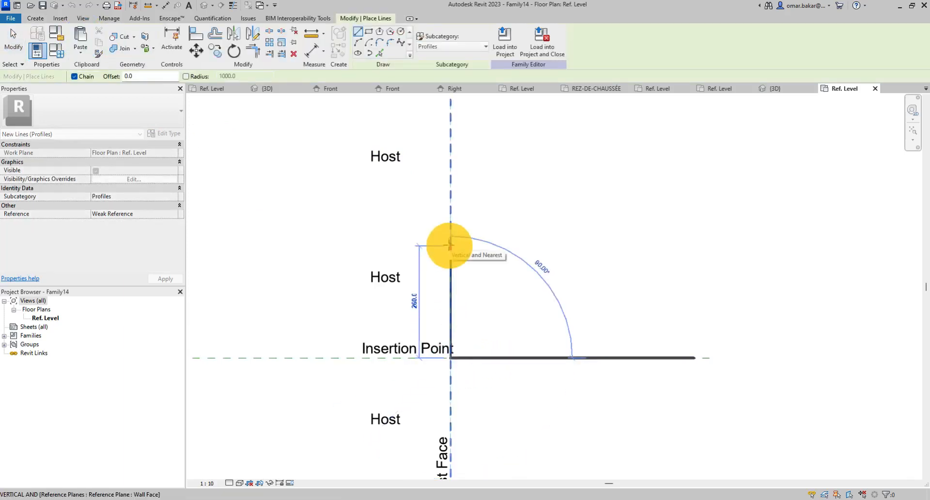
key("Return")
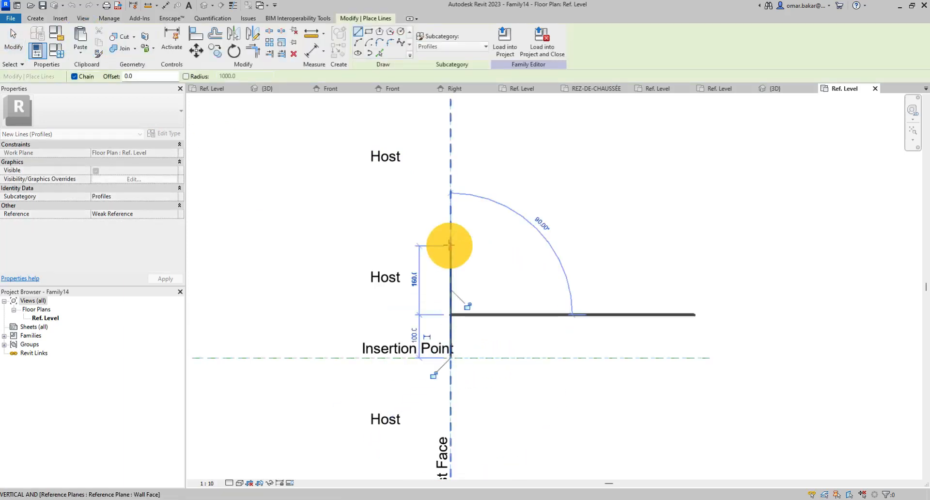
scroll(446, 367, "up", 7)
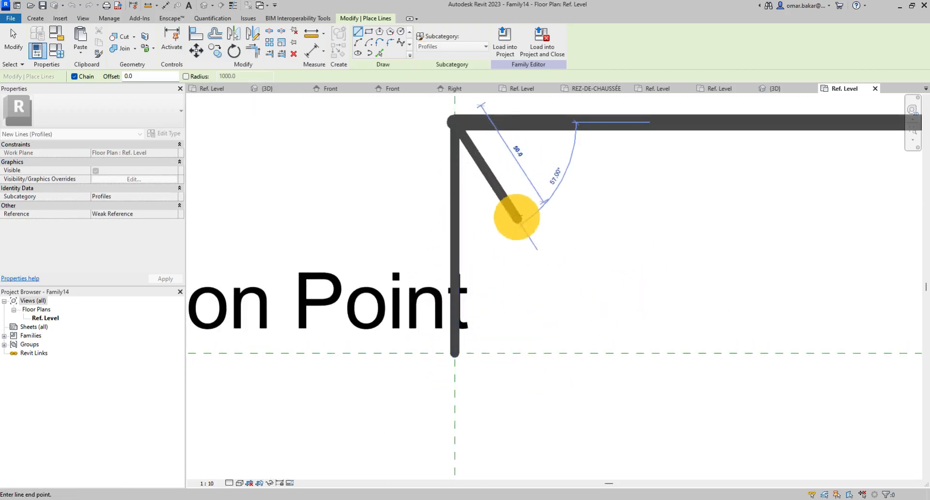
key("Escape")
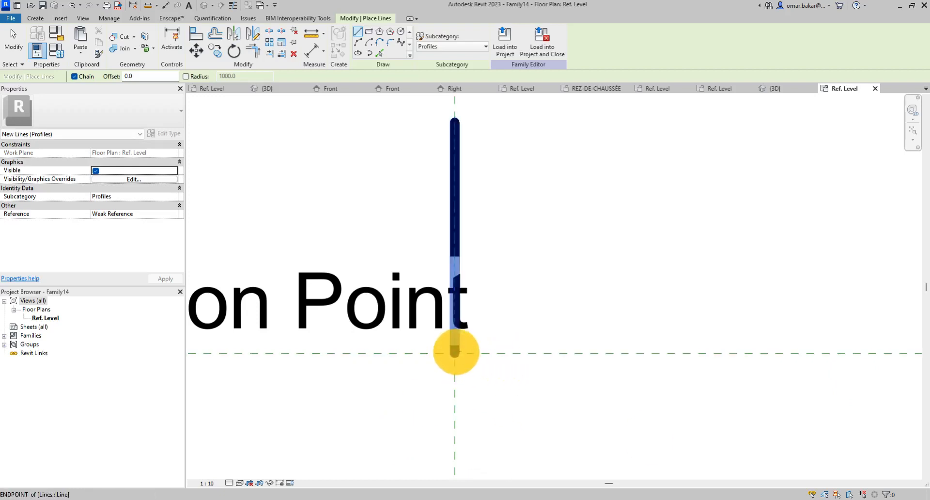
Draw a short horizontal base line from the vertical line's lower end, followed by a parallel vertical line 95 mm high
left_click(454, 352)
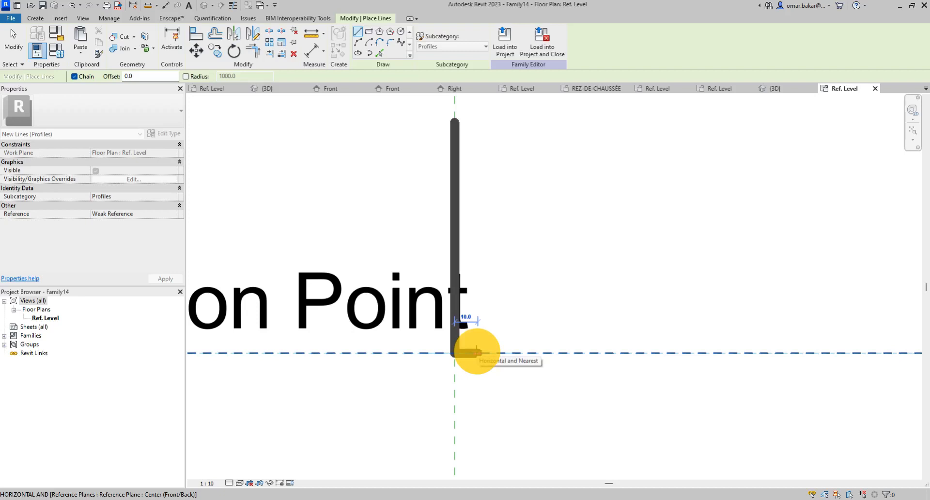
key("Return")
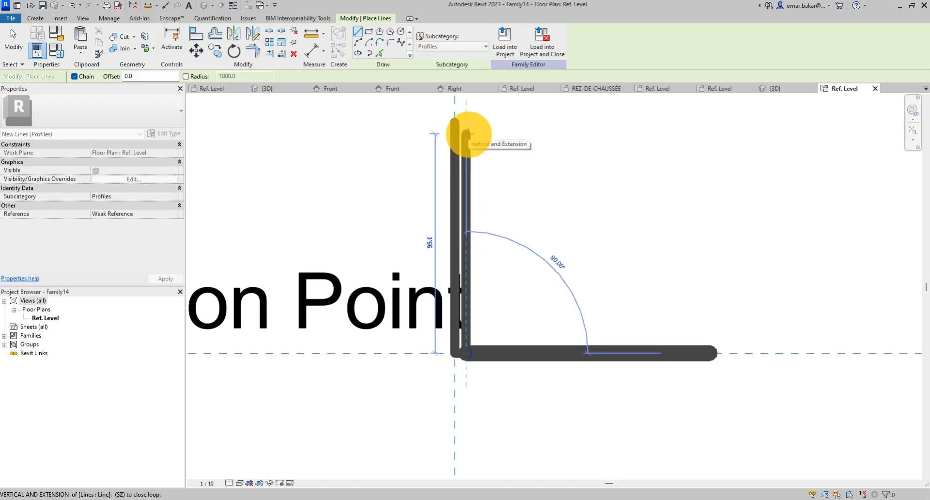
left_click(468, 131)
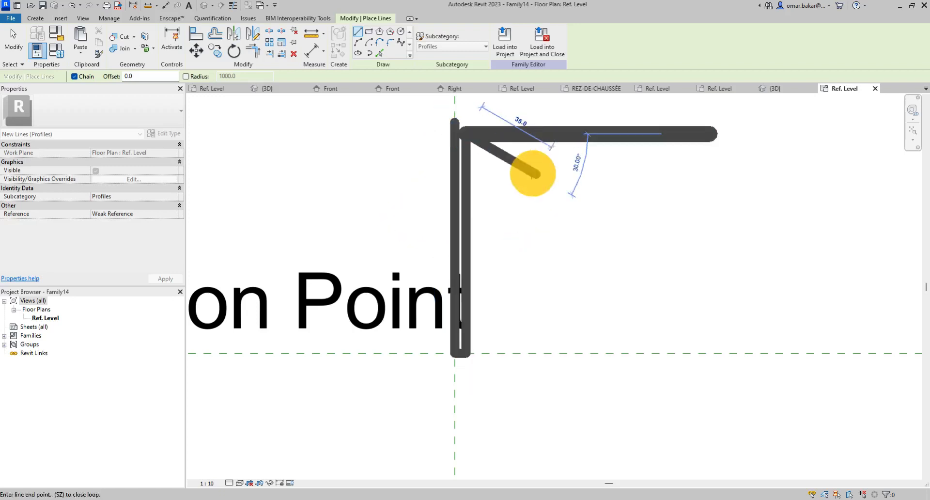
key("Escape")
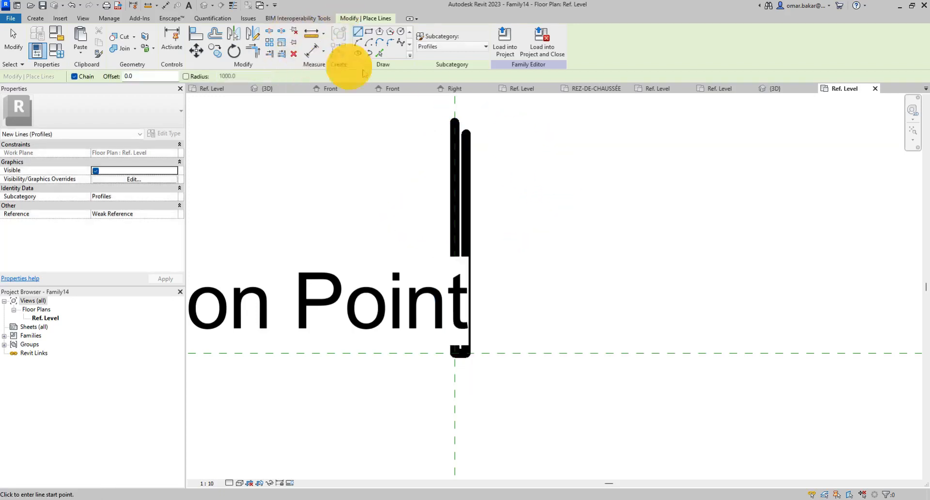
Close the top of the profile with a three-point arc tangent to the shorter vertical line
scroll(473, 108, "up", 5)
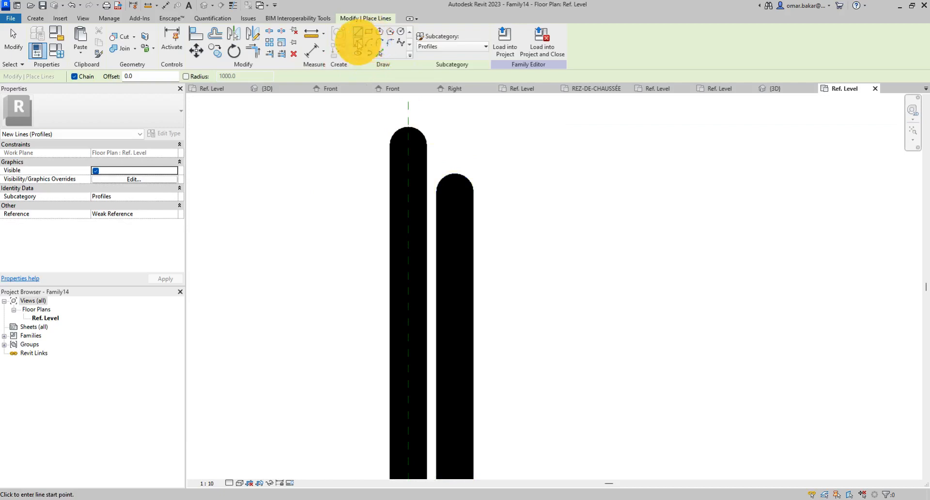
left_click(358, 42)
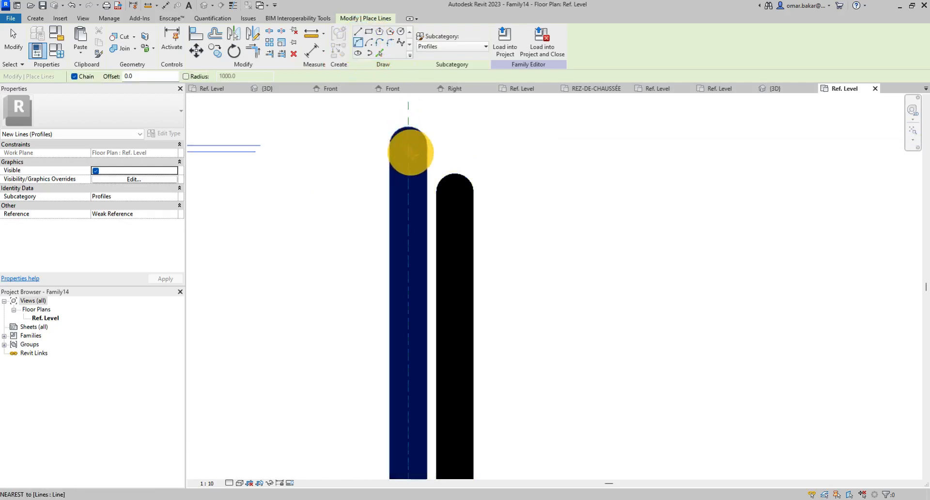
left_click(409, 145)
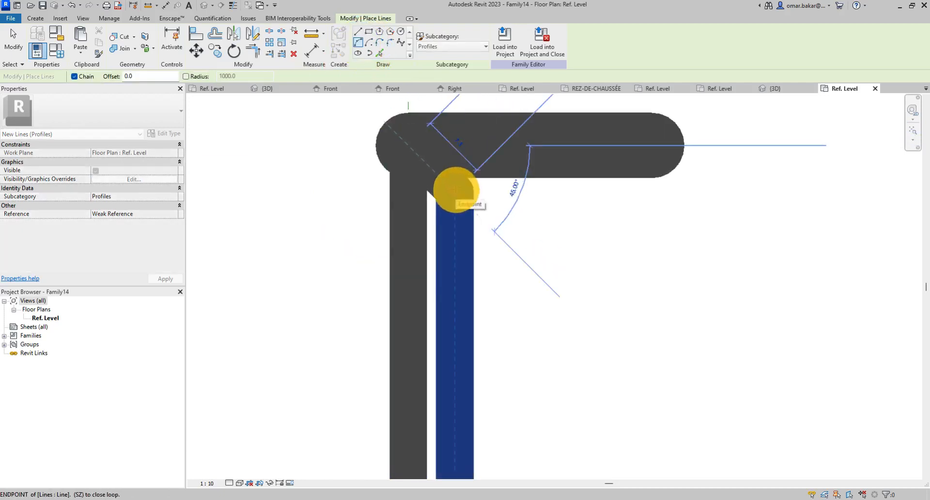
left_click(455, 190)
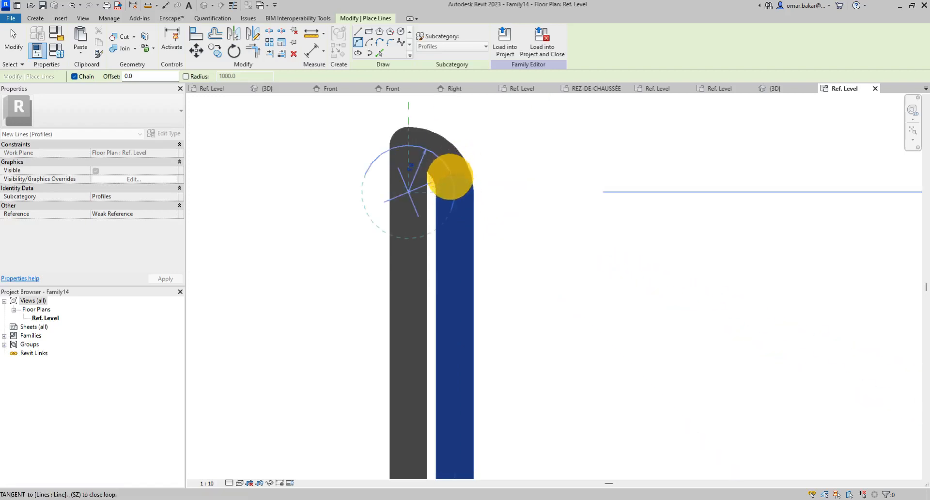
left_click(440, 166)
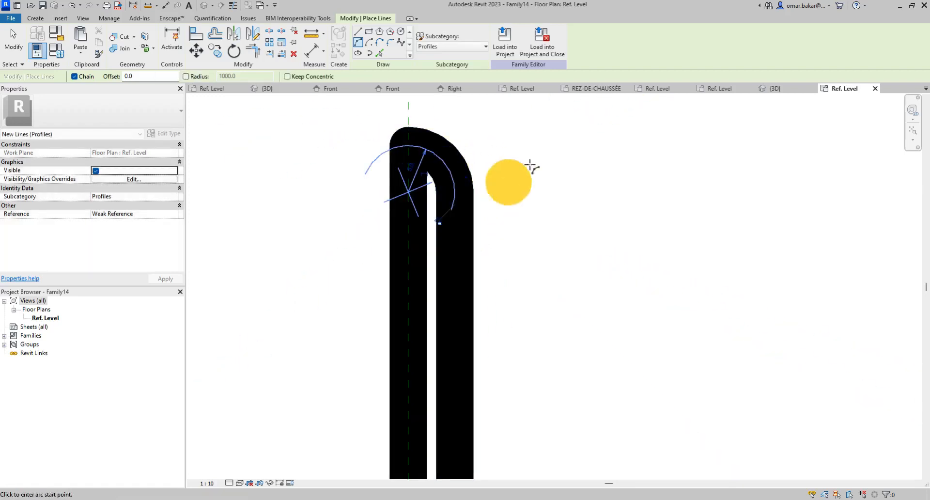
Turn on thin line display for the baseboard profile and end line drawing
left_click(233, 7)
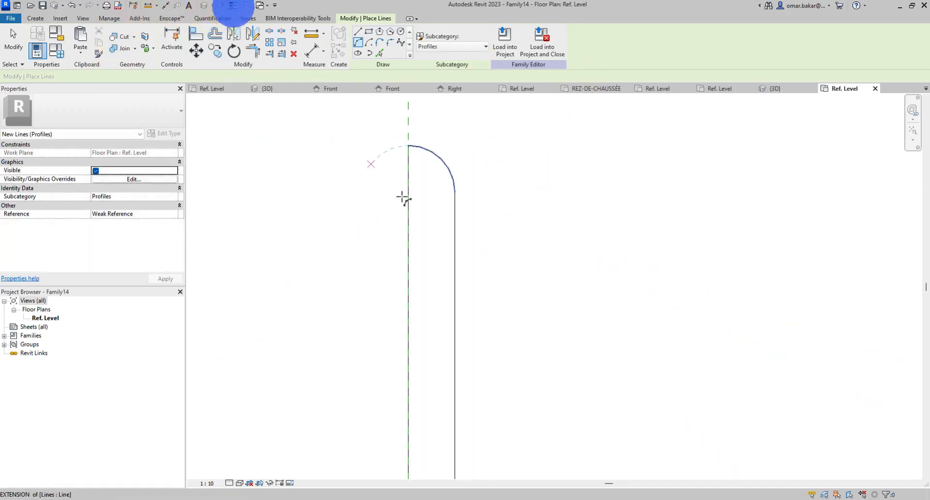
scroll(480, 233, "down", 2)
scroll(481, 234, "down", 1)
middle_click_drag(540, 362, 463, 233)
scroll(414, 278, "down", 2)
middle_click_drag(427, 266, 490, 292)
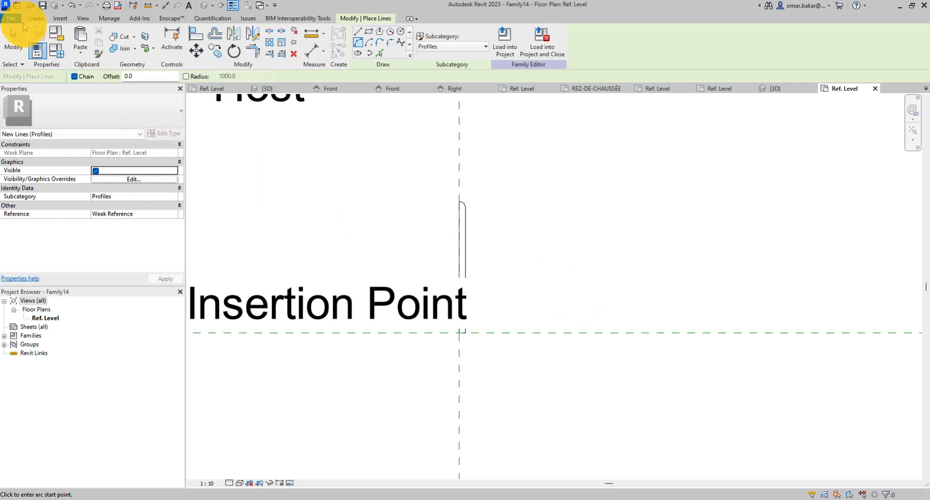
left_click(15, 38)
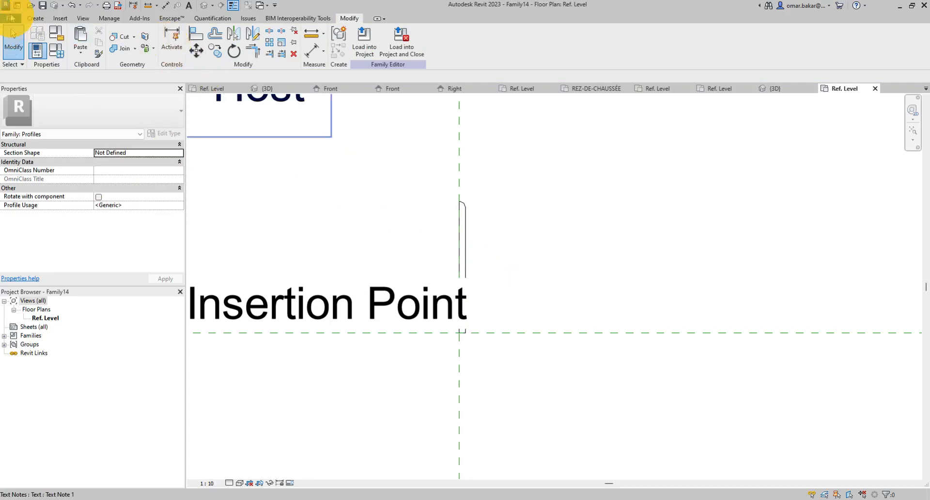
Save the family as Profile_Baseboard in the RFA folder, adjusting the maximum backups in the file save options
left_click(11, 18)
left_click(54, 132)
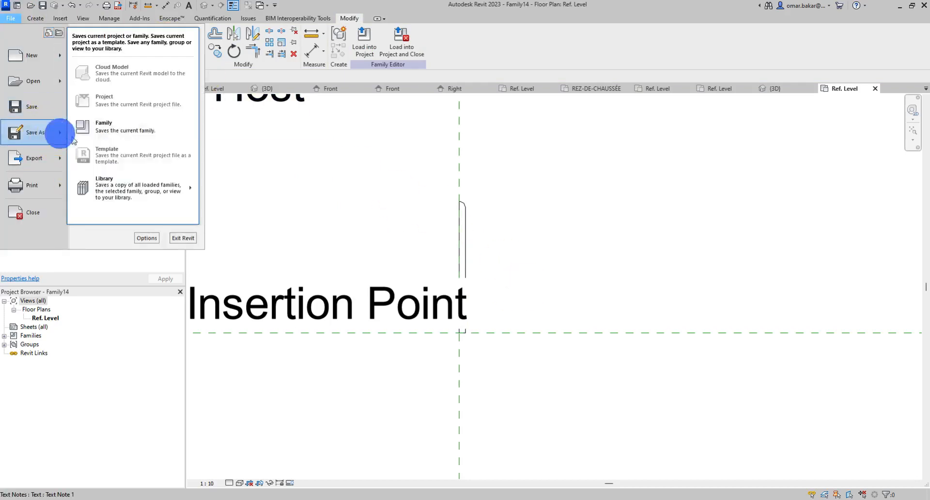
left_click(122, 125)
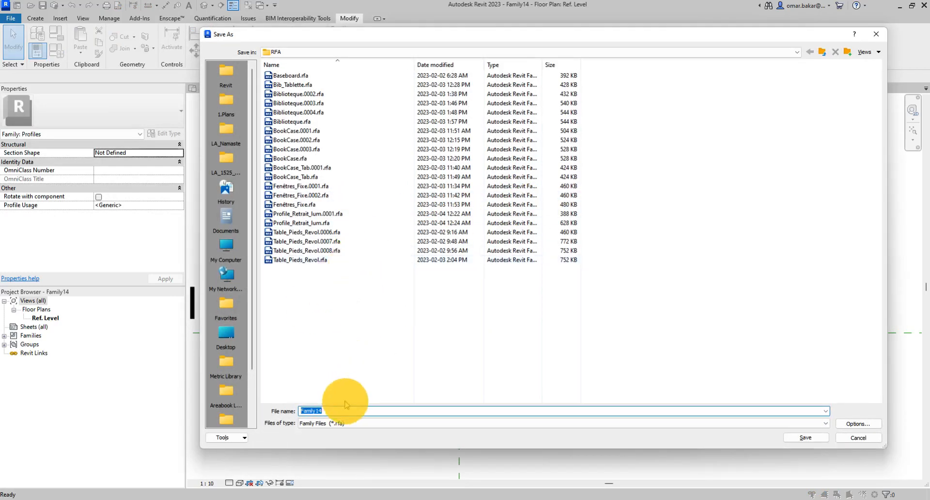
type("Pr")
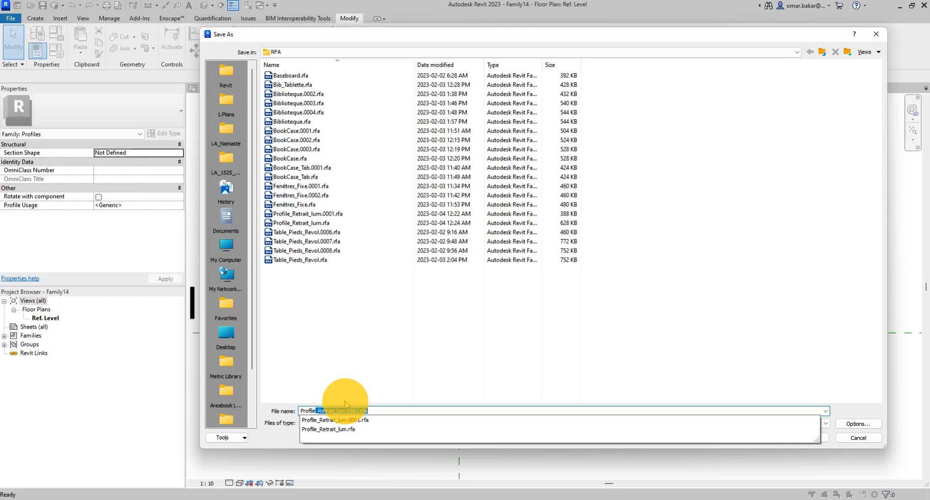
type("ofile_Baseb")
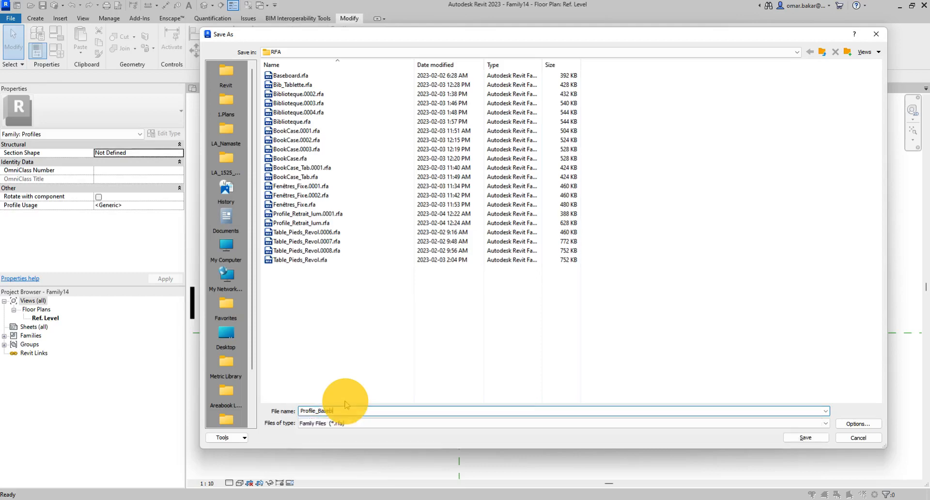
type("oard")
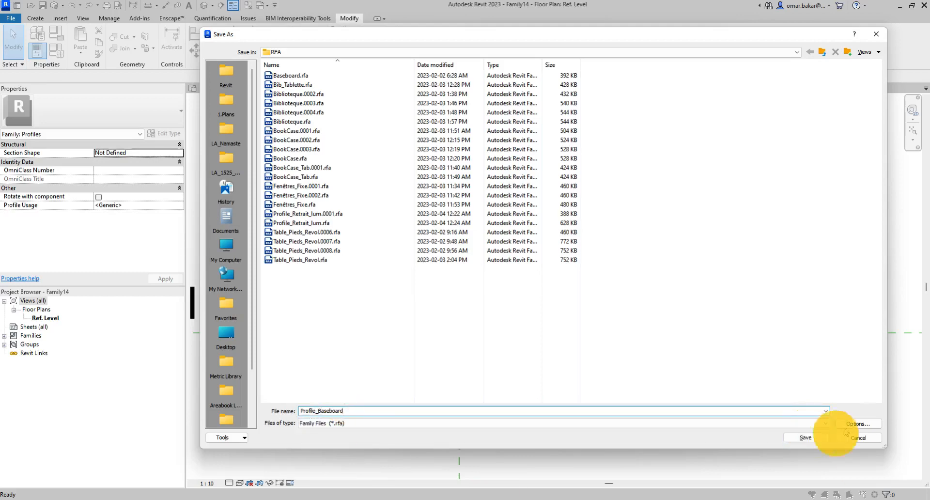
left_click(858, 423)
left_click(533, 179)
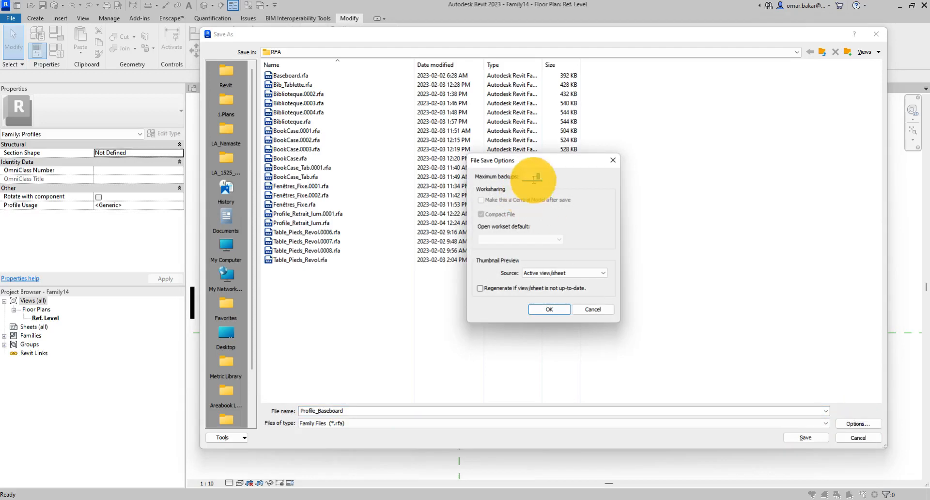
left_click(549, 309)
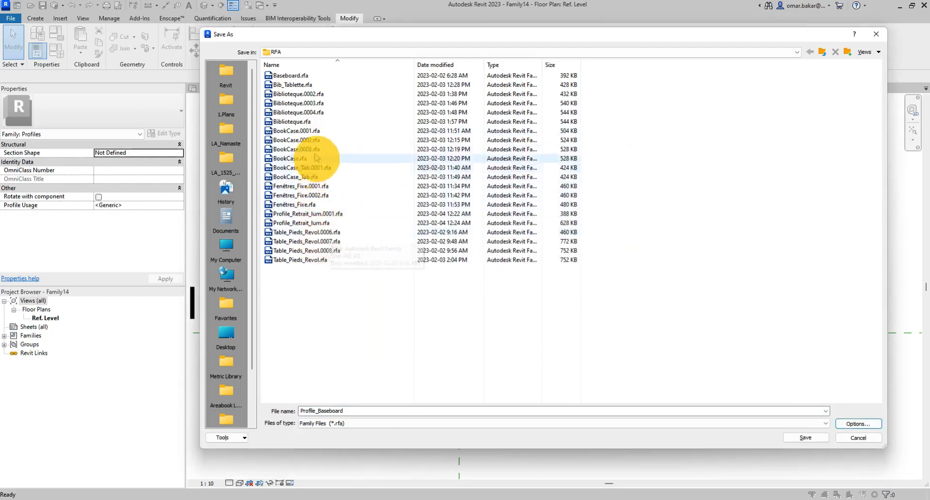
left_click(818, 438)
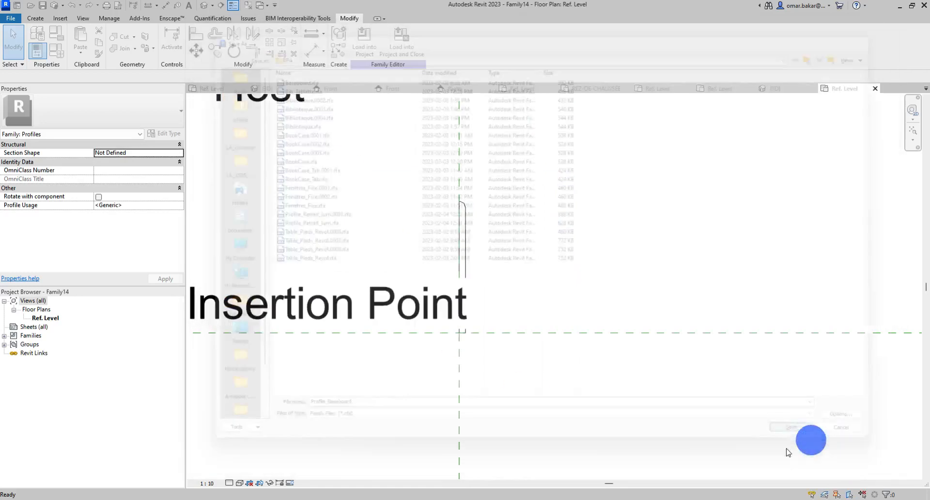
Load the Profile_Baseboard family into the Office.rvt project
left_click(364, 48)
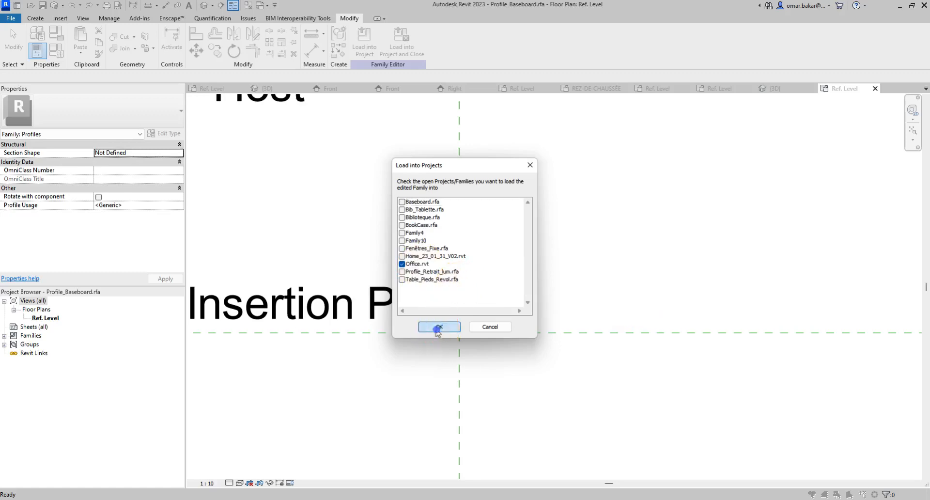
left_click(438, 327)
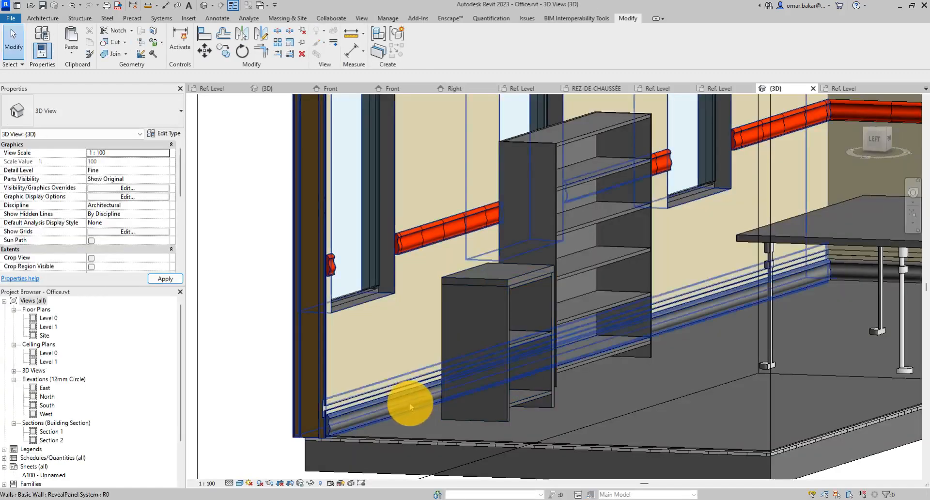
Open the wall sweeps definition in the structure of the RevealPanel System wall type
scroll(363, 402, "up", 5)
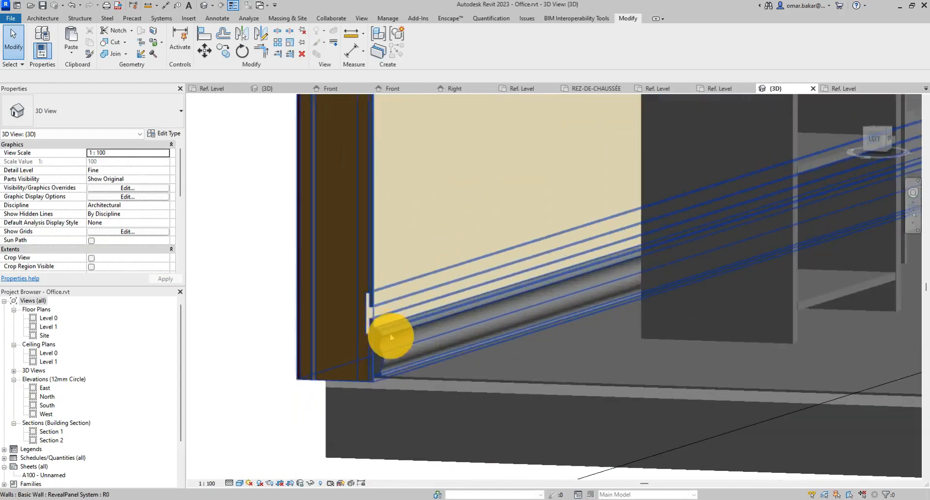
left_click(359, 316)
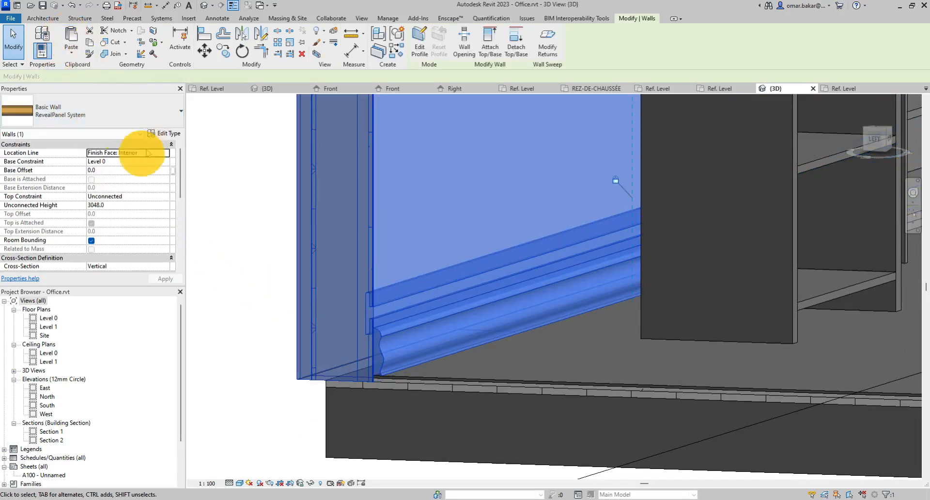
left_click(166, 134)
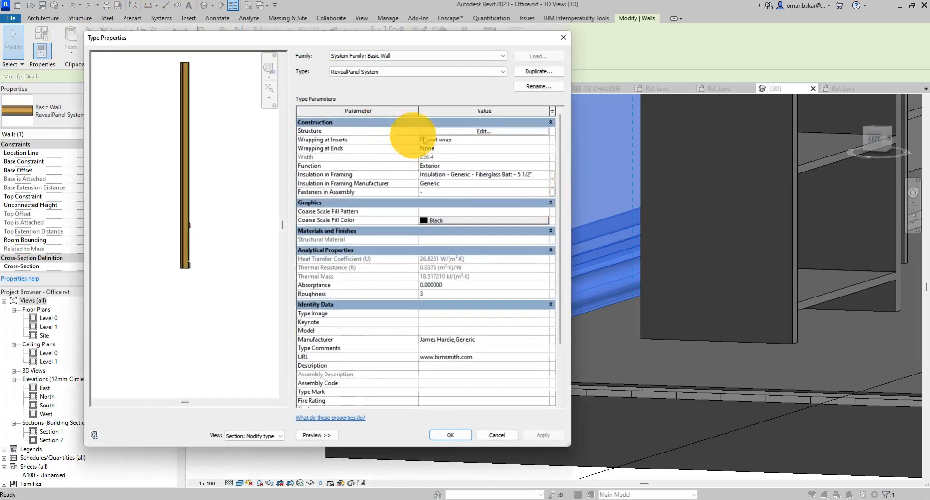
scroll(151, 289, "up", 6)
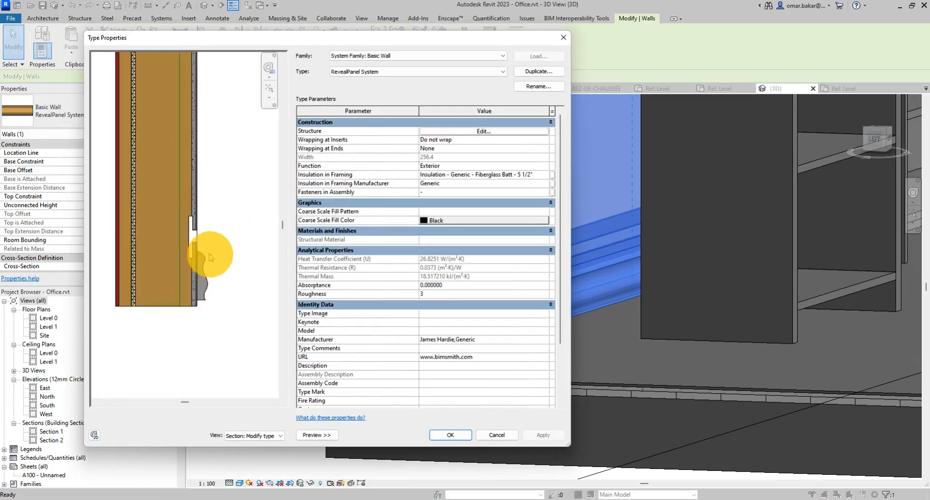
scroll(183, 326, "up", 1)
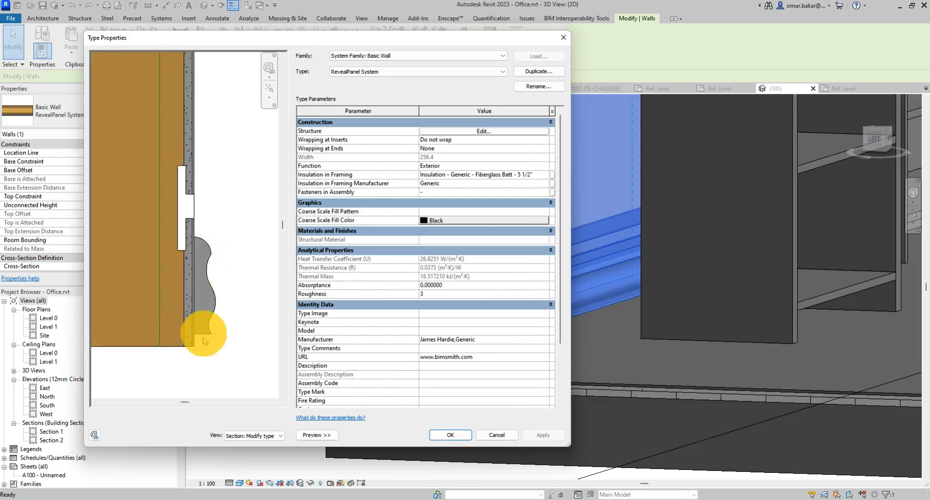
left_click(484, 131)
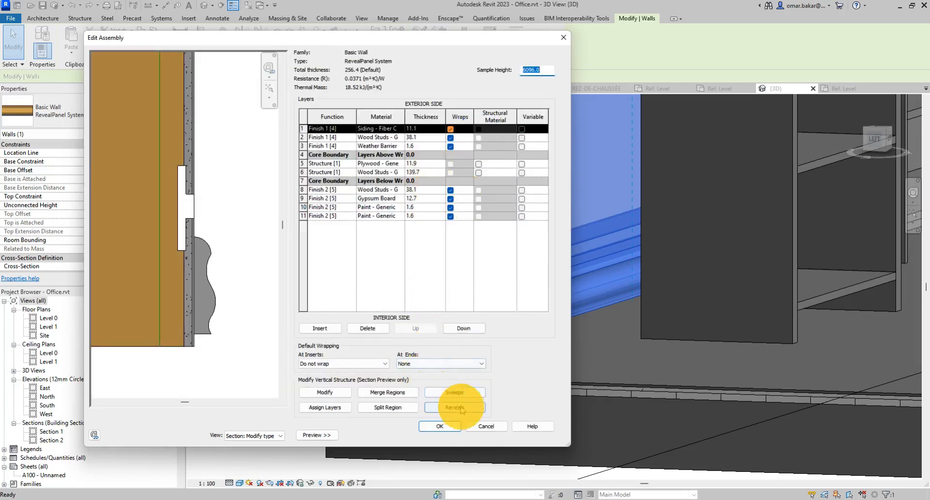
left_click(458, 391)
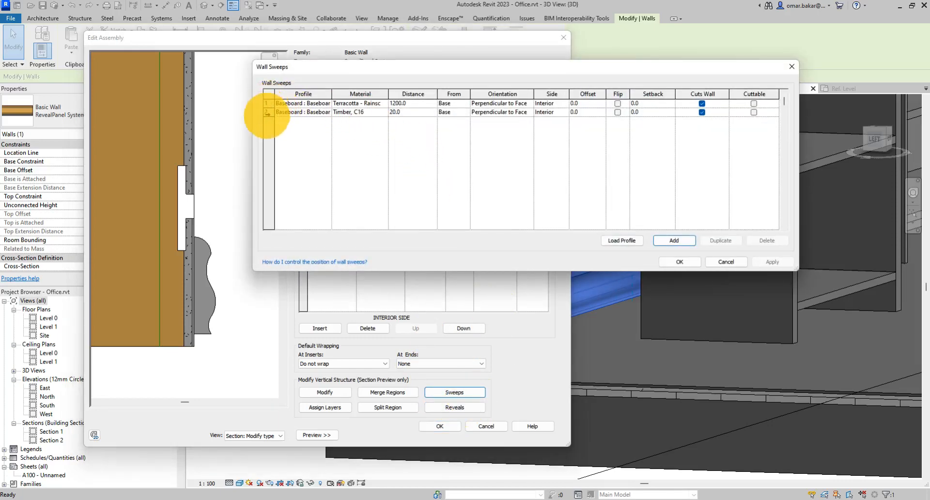
Delete the terracotta wall sweep at 1200, and change the remaining timber sweep's profile to Profile_Baseboard
left_click(267, 103)
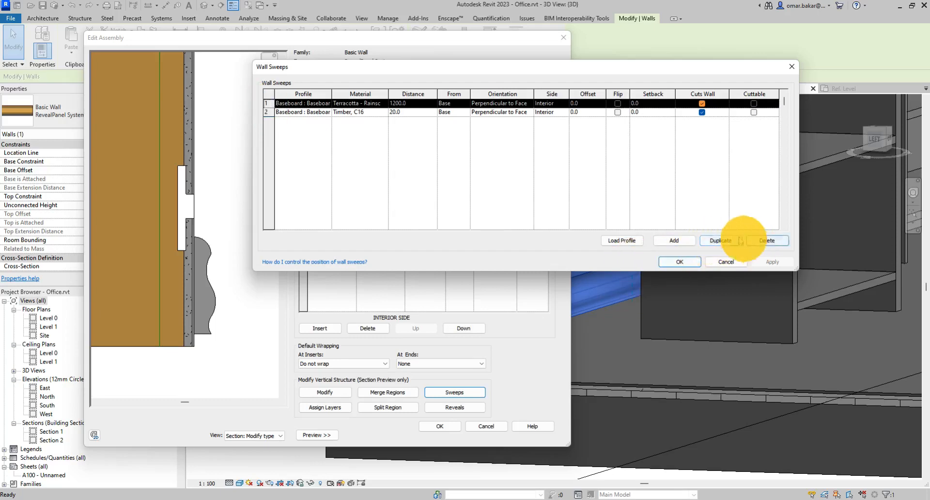
left_click(766, 240)
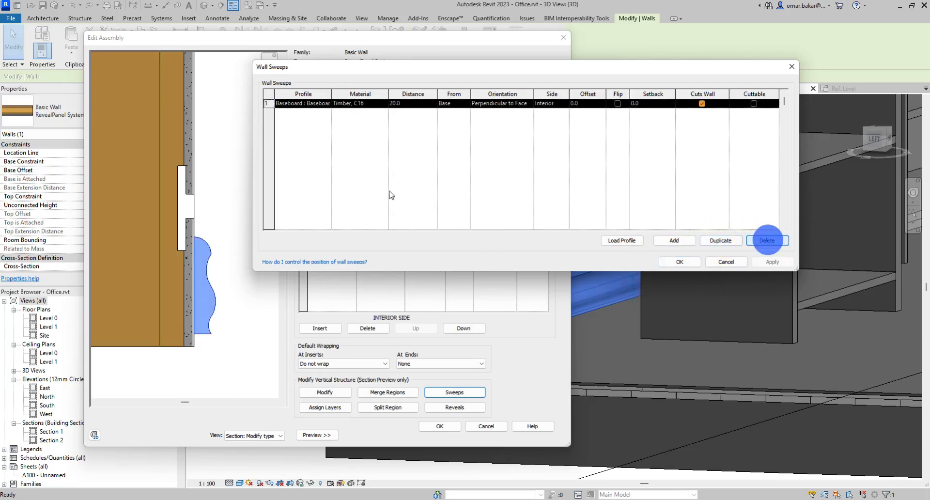
left_click(318, 104)
left_click(328, 103)
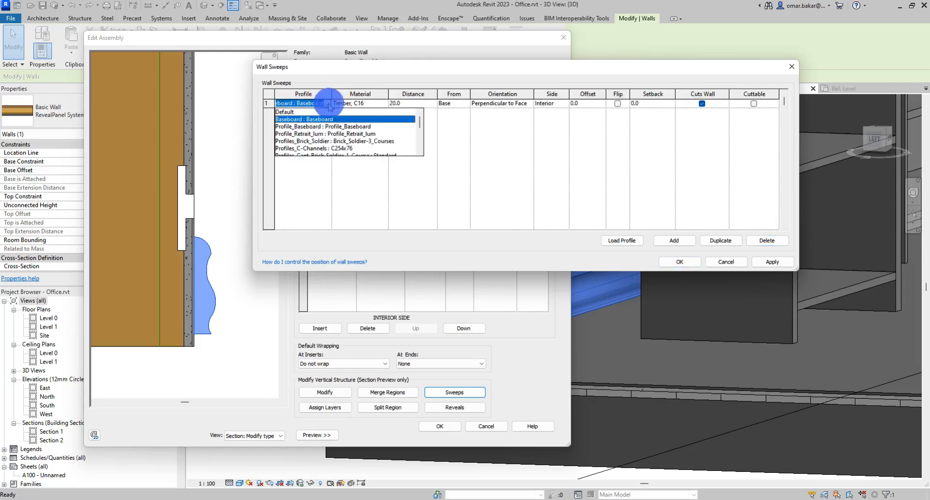
left_click(341, 127)
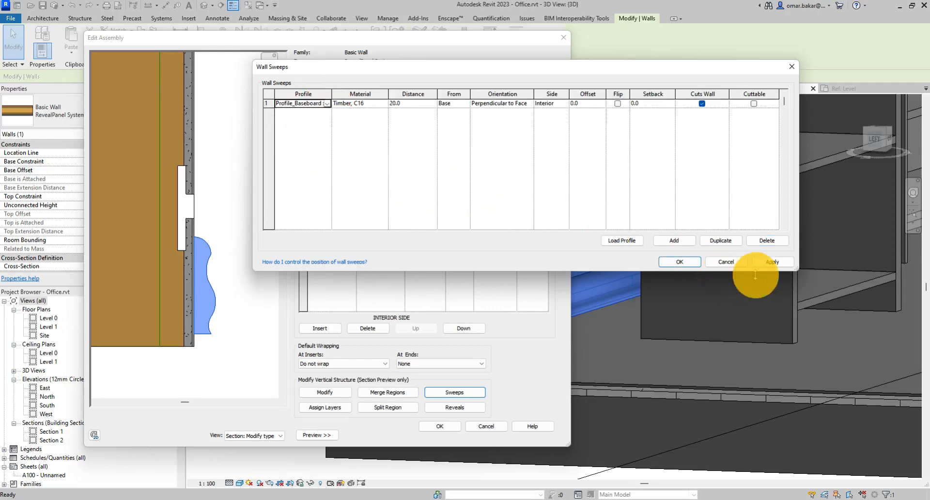
left_click(769, 265)
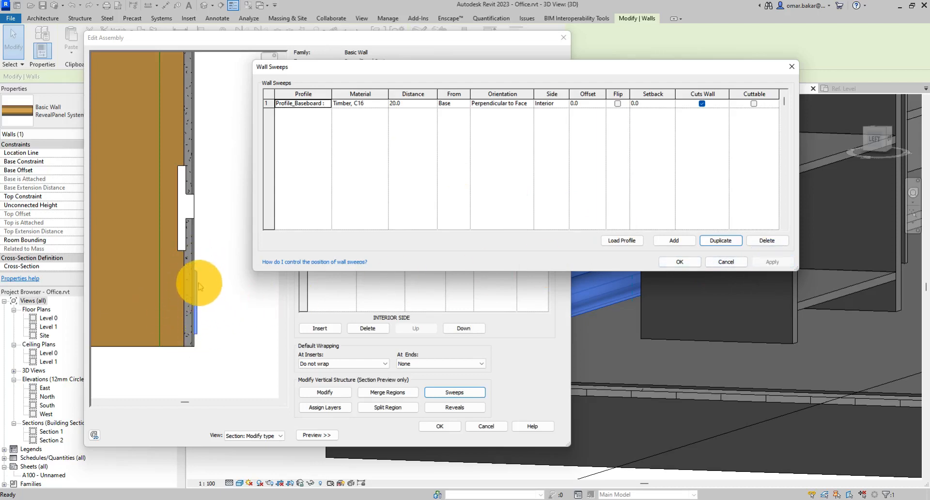
left_click(681, 262)
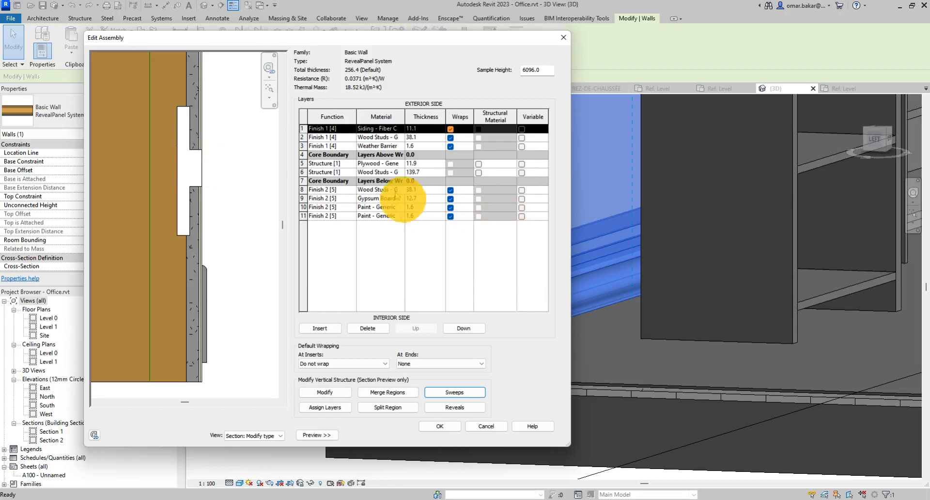
Open the wall type's reveals and set the Profile_Retrait_lum reveal's distance from the base to 25
left_click(454, 406)
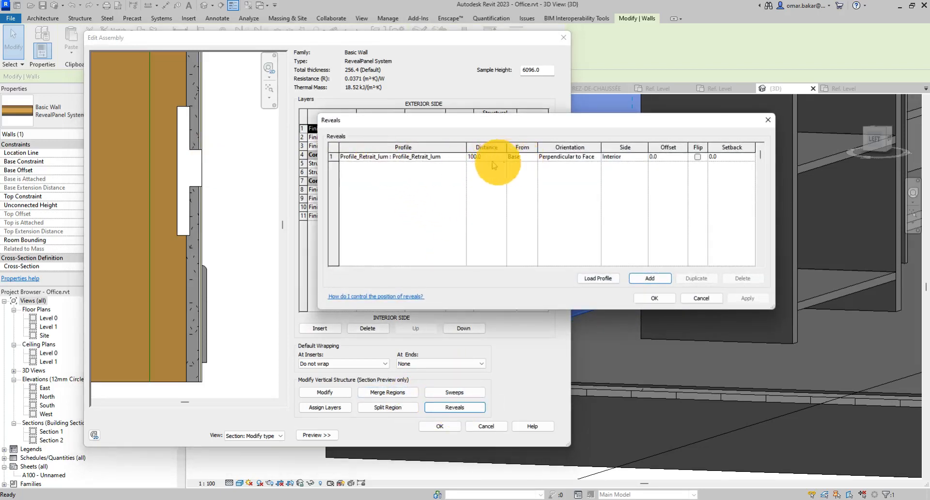
left_click(486, 158)
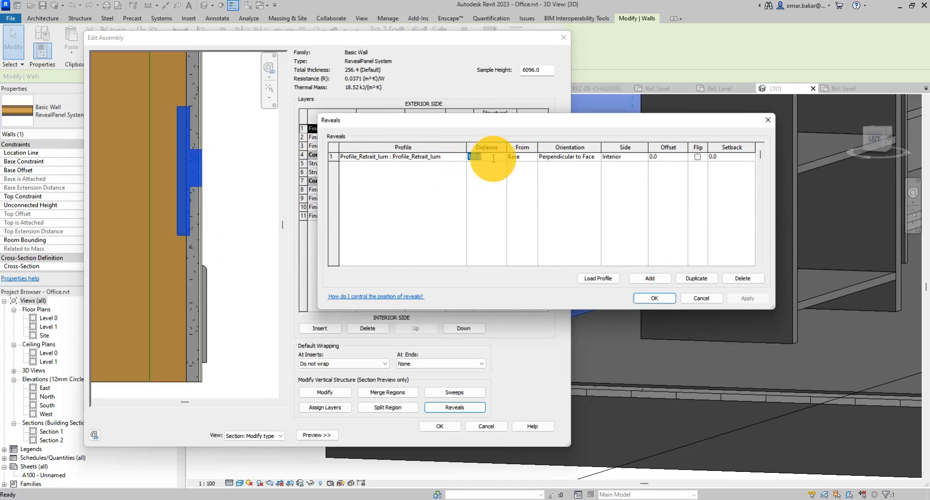
type("25")
left_click(743, 298)
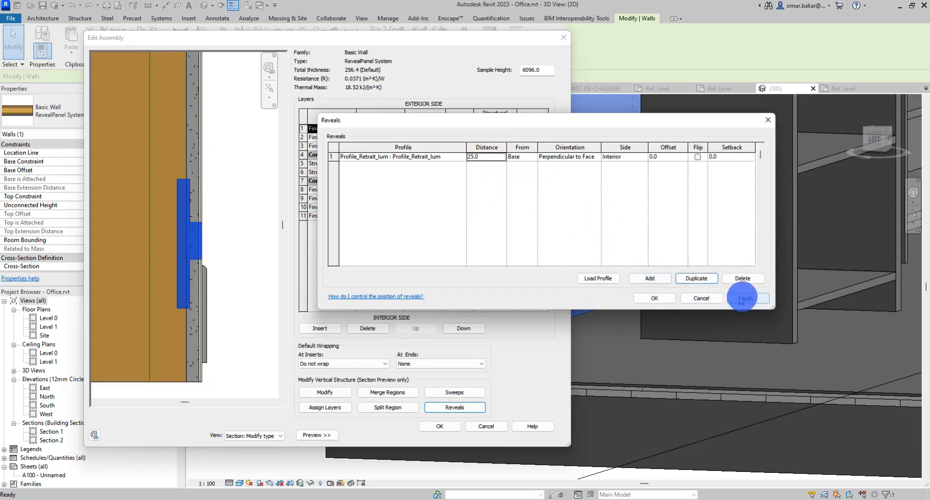
Set the Profile_Retrait_lum reveal's distance to 20 and accept the structure and type changes of the wall
left_click(478, 157)
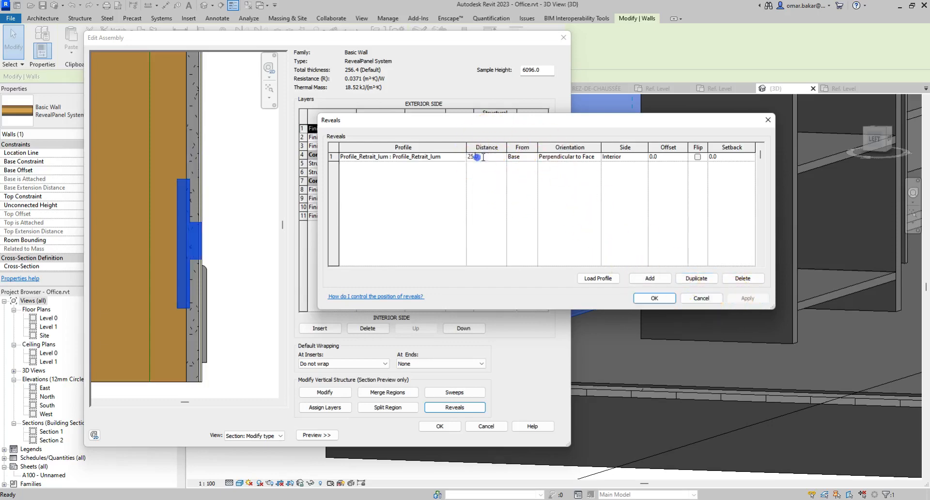
type("20")
left_click(747, 298)
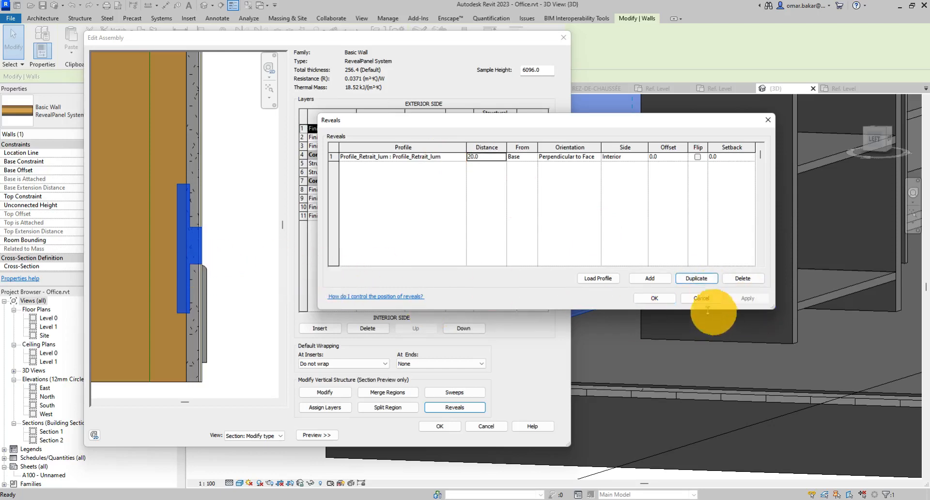
left_click(661, 298)
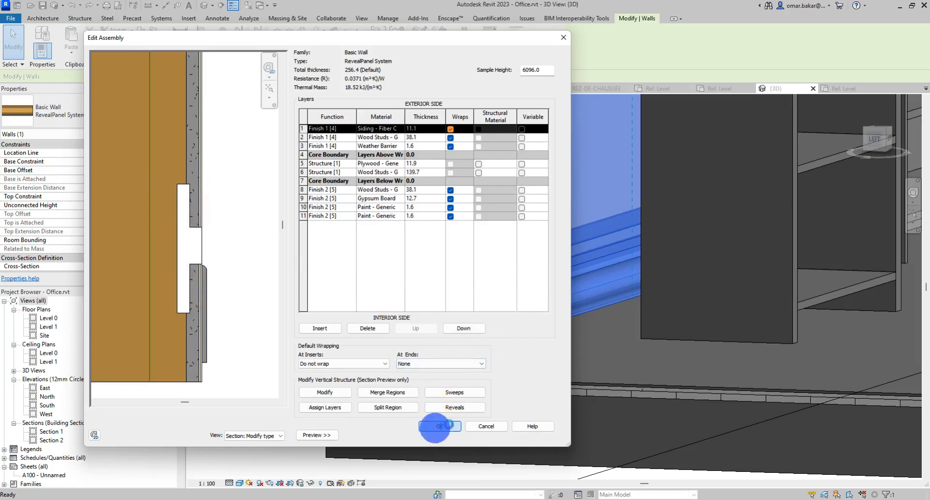
left_click(434, 426)
left_click(448, 431)
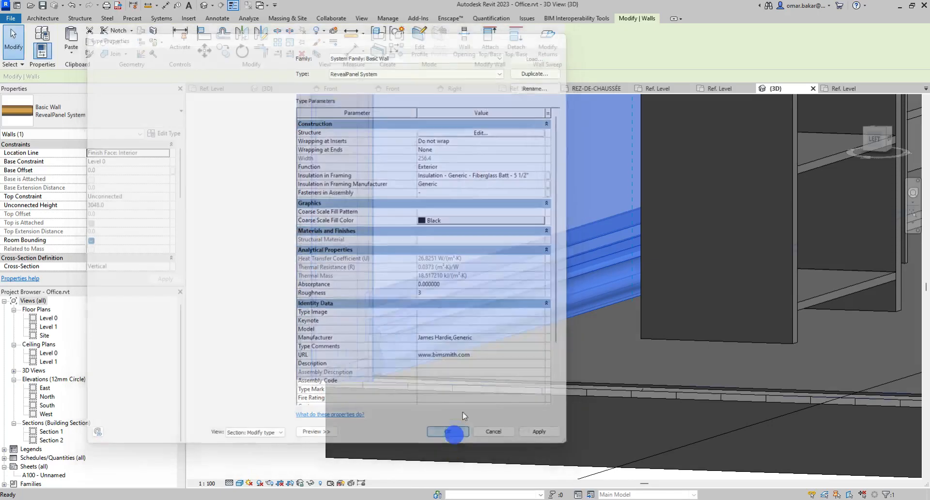
In the Profile_Retrait_lum family, measure the depth of the profile's narrow opening and the width of its tall back section
left_click(726, 88)
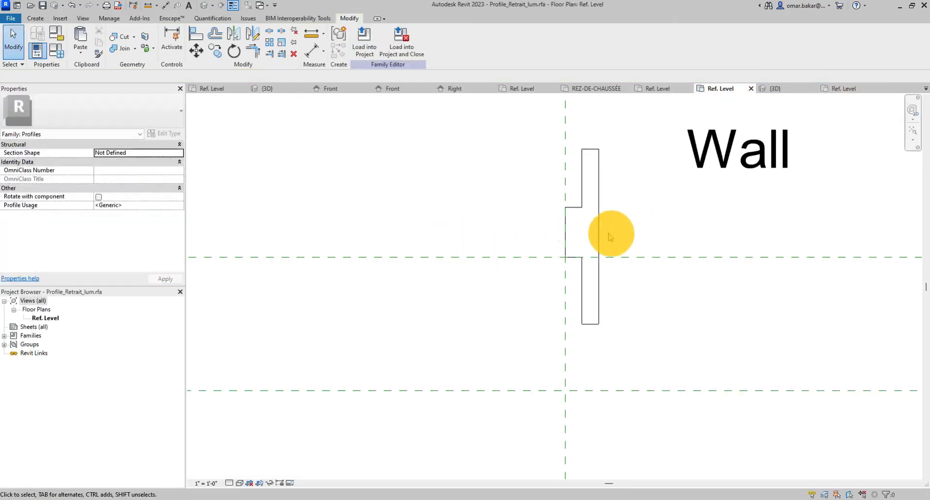
scroll(584, 246, "up", 4)
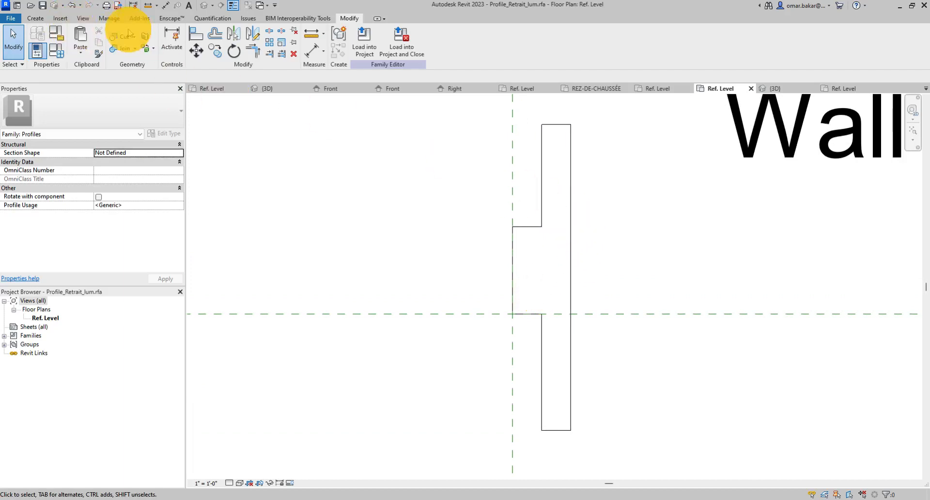
left_click(147, 7)
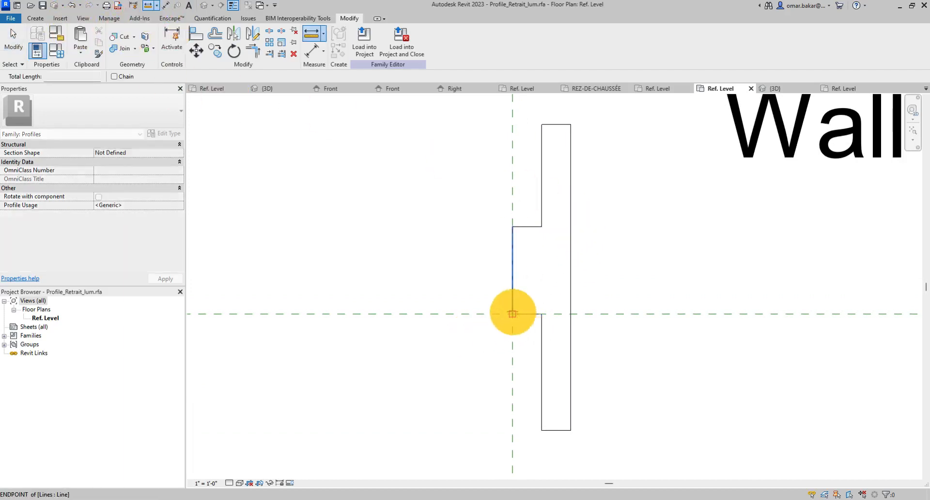
left_click(512, 314)
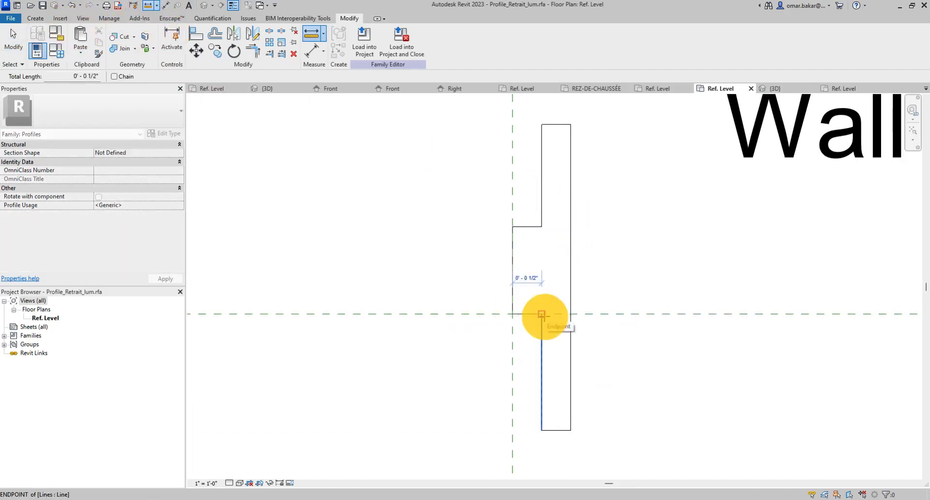
key("Escape")
key("Escape")
scroll(567, 315, "down", 3)
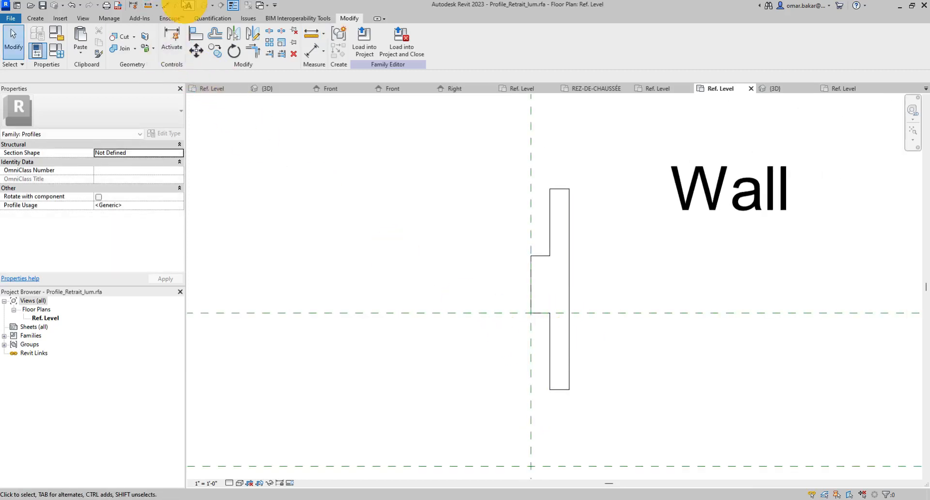
left_click(150, 7)
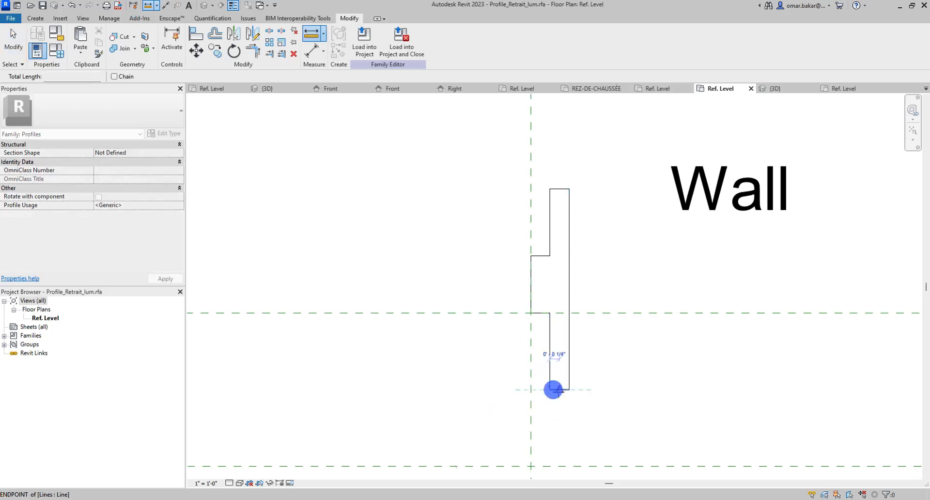
left_click(567, 389)
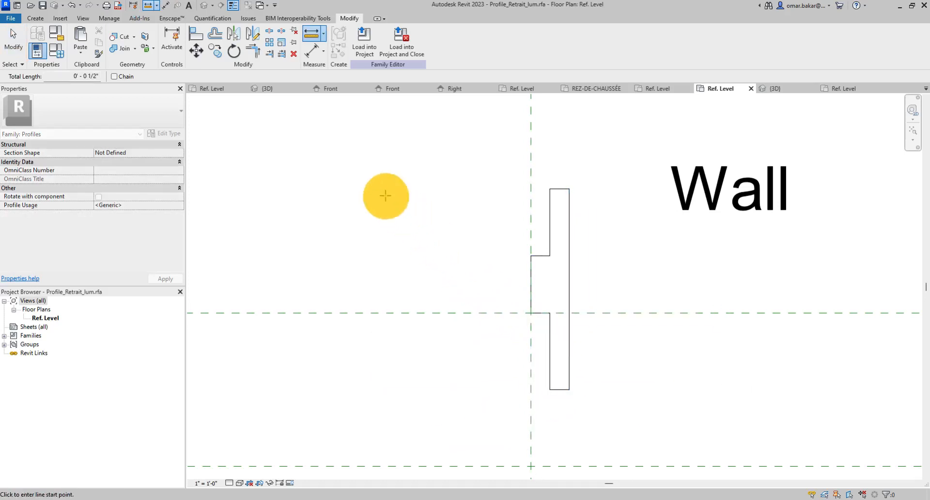
Draw a vertical reference plane through the tall back section of the profile and extend its upper end
left_click(16, 37)
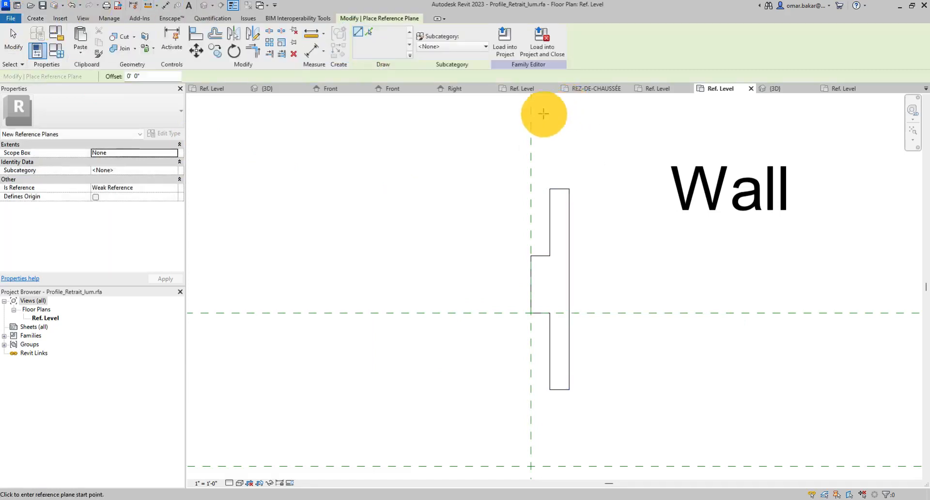
left_click(556, 105)
left_click(556, 451)
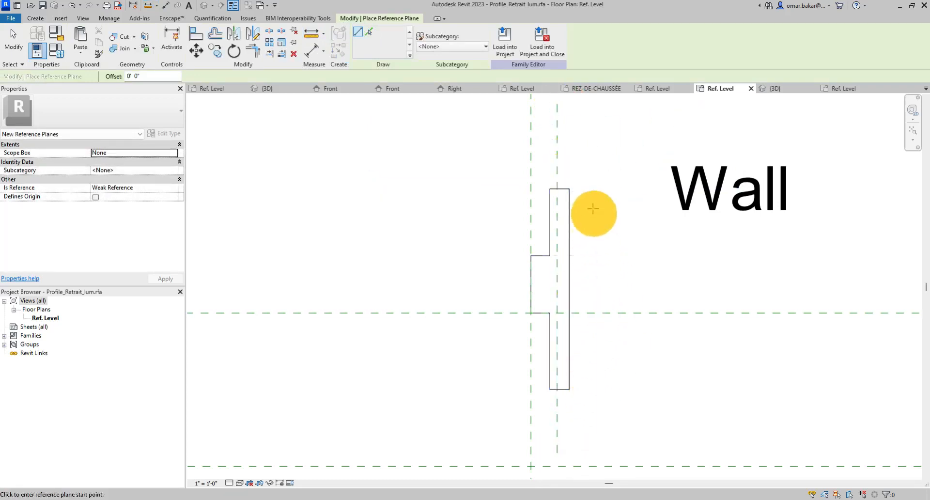
left_click(13, 39)
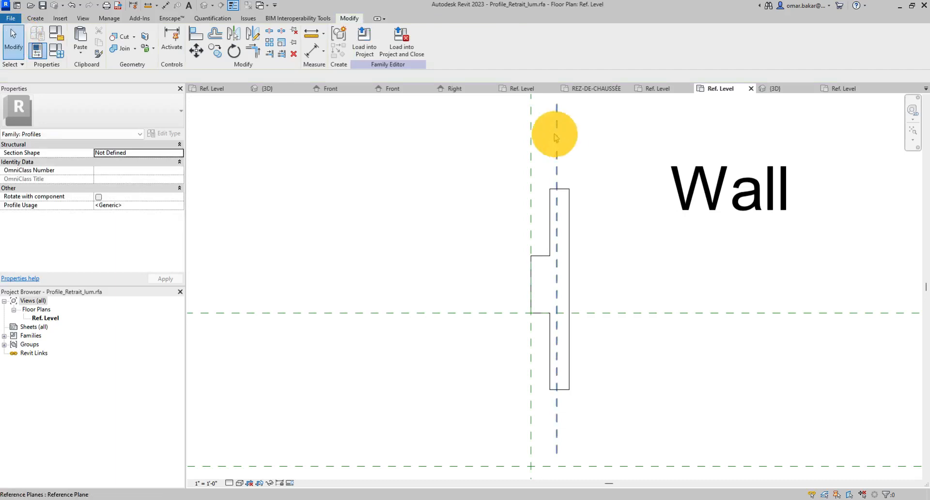
left_click(556, 136)
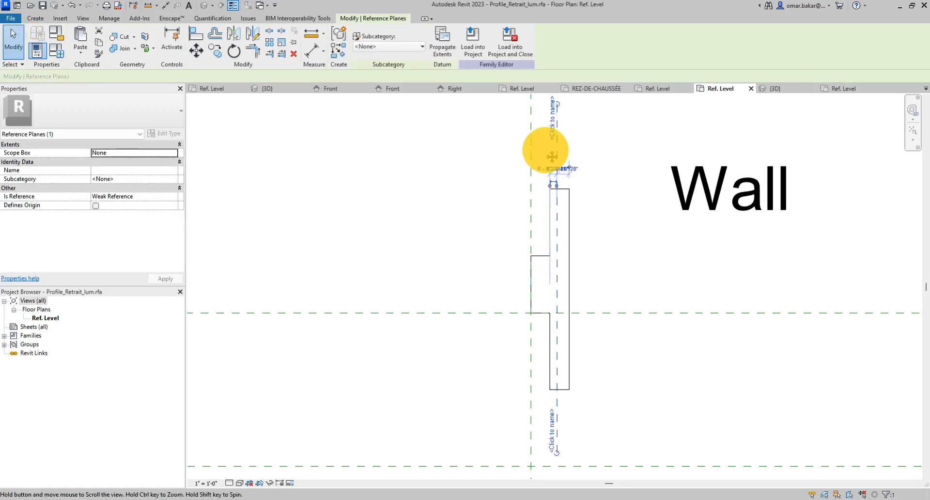
middle_click_drag(552, 156, 562, 199)
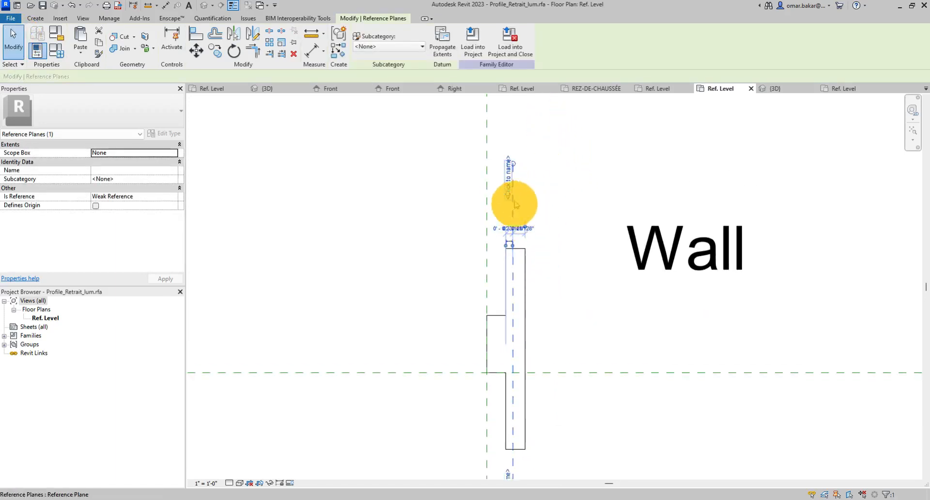
left_click_drag(515, 205, 515, 167)
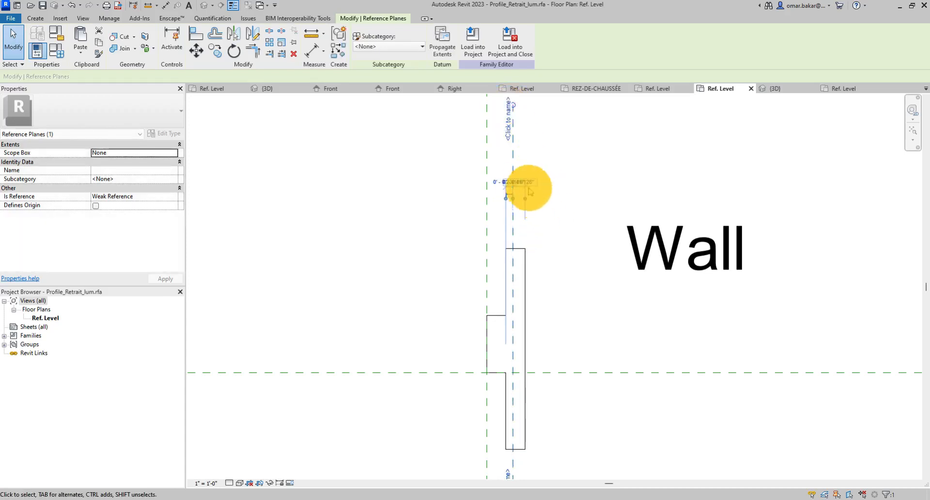
left_click(574, 153)
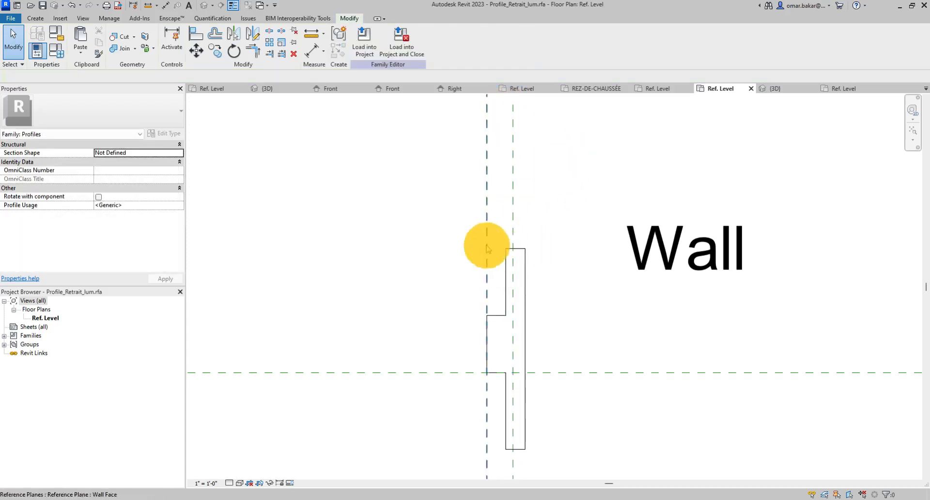
Move the profile's tall back section deeper into the wall, about 3 inches past the new reference plane
left_click_drag(502, 226, 595, 460)
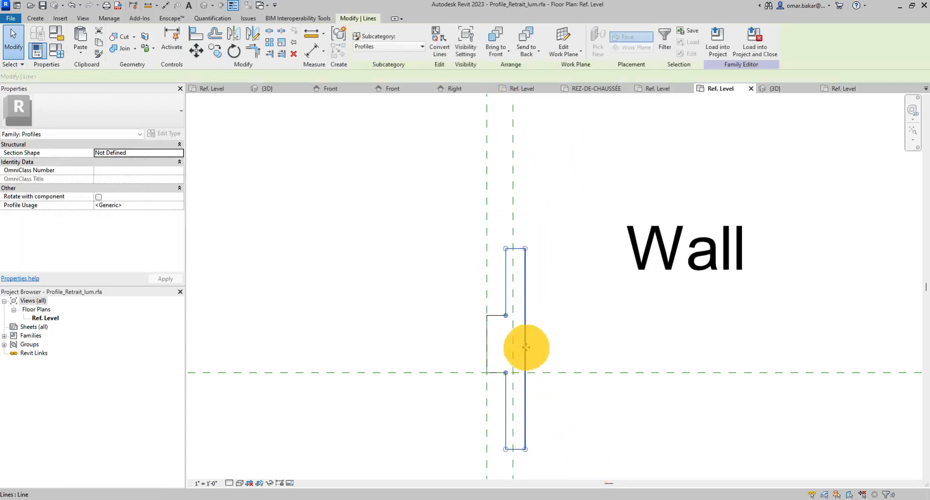
left_click_drag(525, 344, 652, 345)
left_click(575, 193)
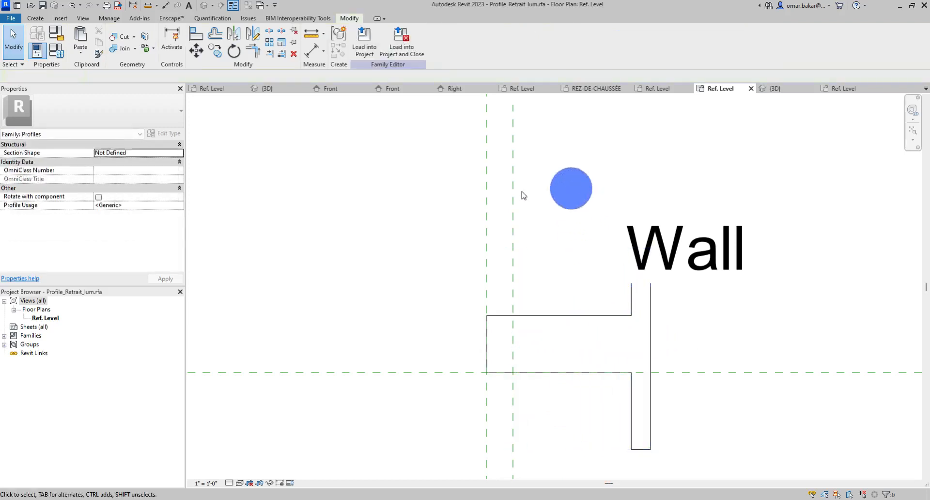
Set the new vertical reference plane's distance from the wall face reference plane to 3/4"
left_click(514, 208)
left_click(496, 182)
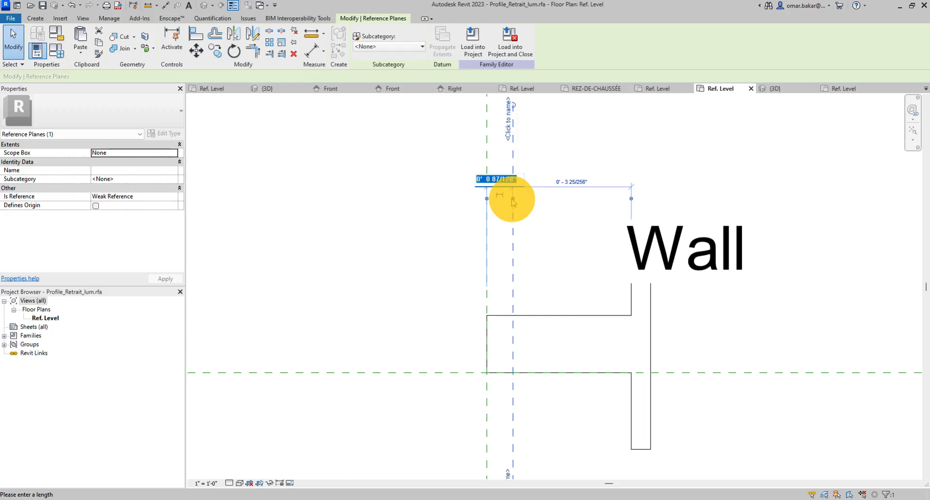
type("3/4")
key("Return")
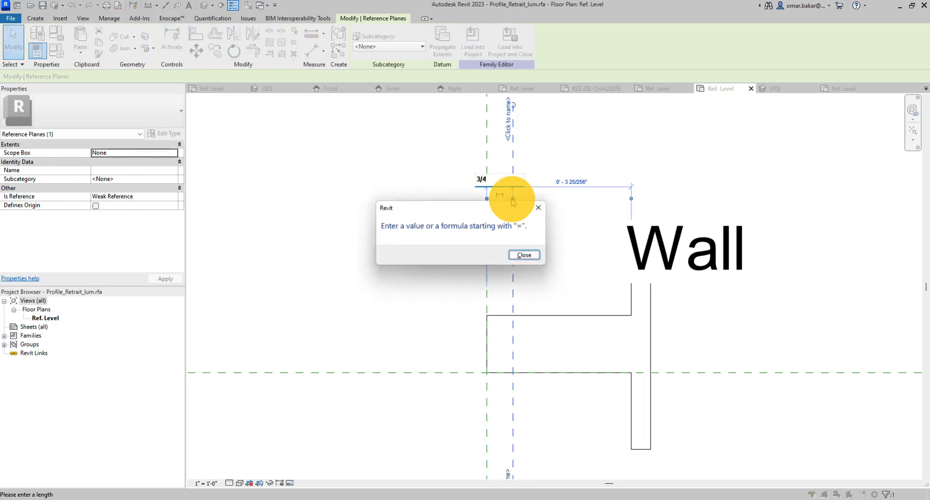
left_click(524, 255)
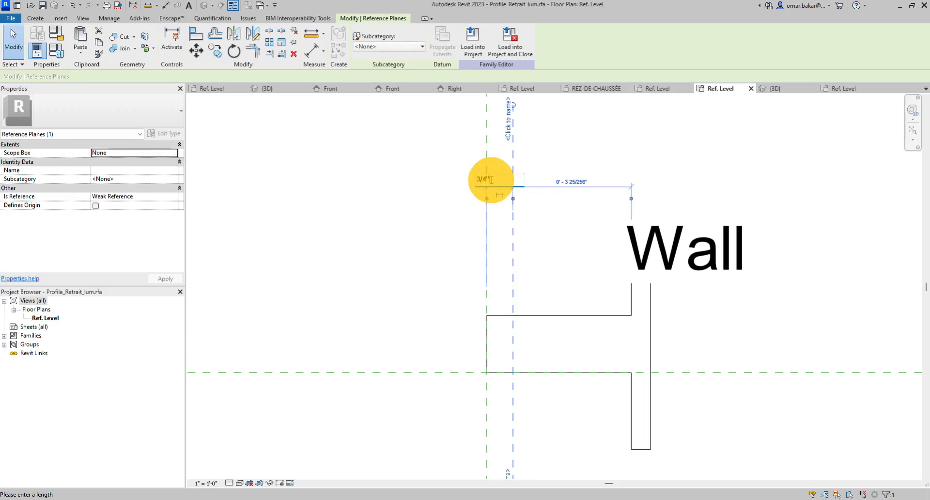
left_click(626, 150)
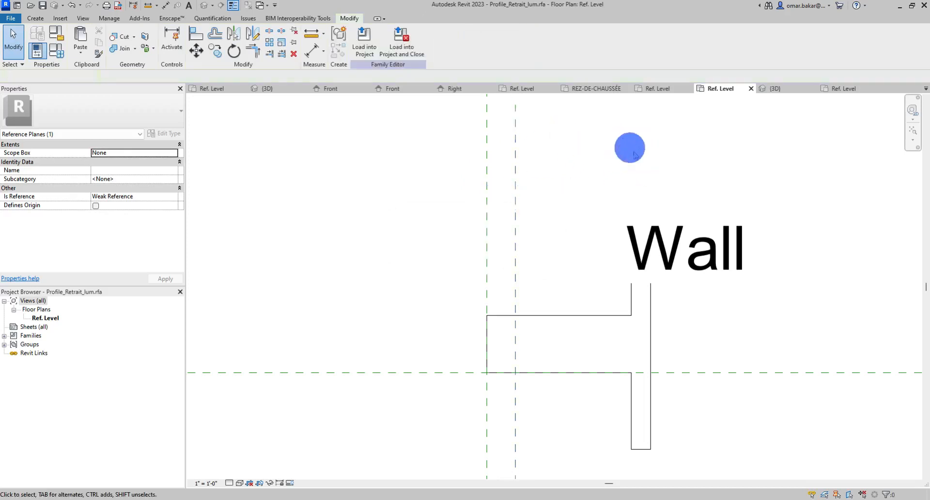
Draw a second vertical reference plane about 5/8" from the wall face plane, between it and the 3/4" plane
scroll(489, 213, "down", 1)
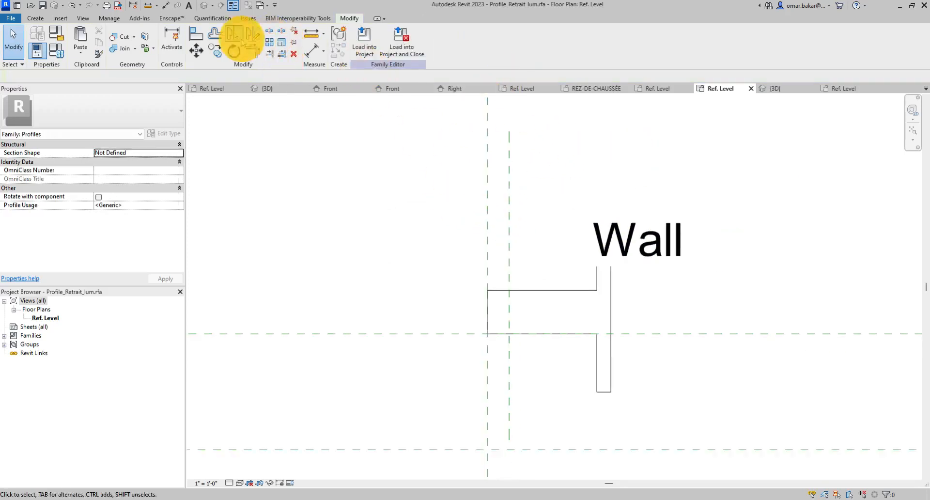
left_click(36, 19)
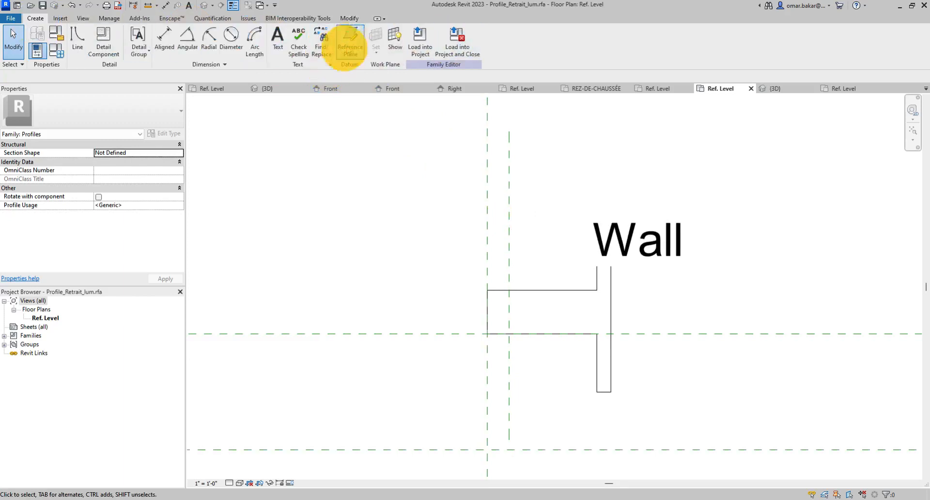
left_click(350, 41)
left_click(543, 125)
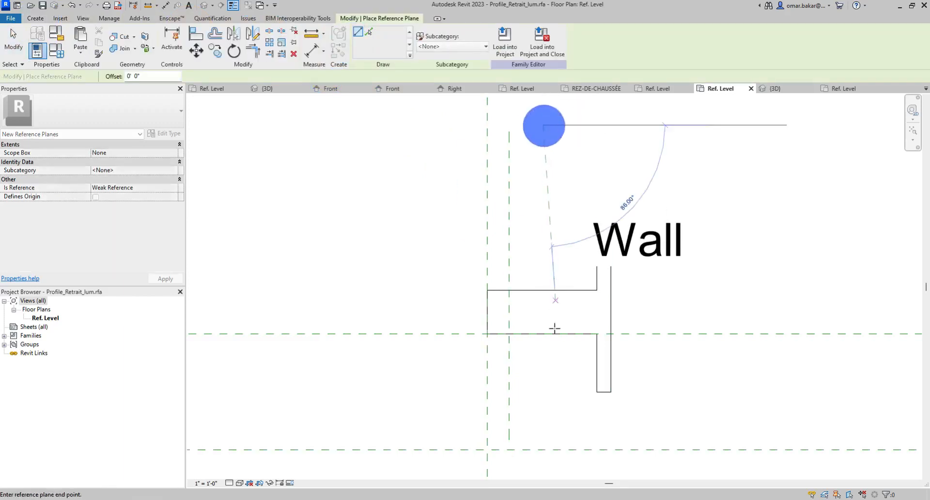
left_click(540, 429)
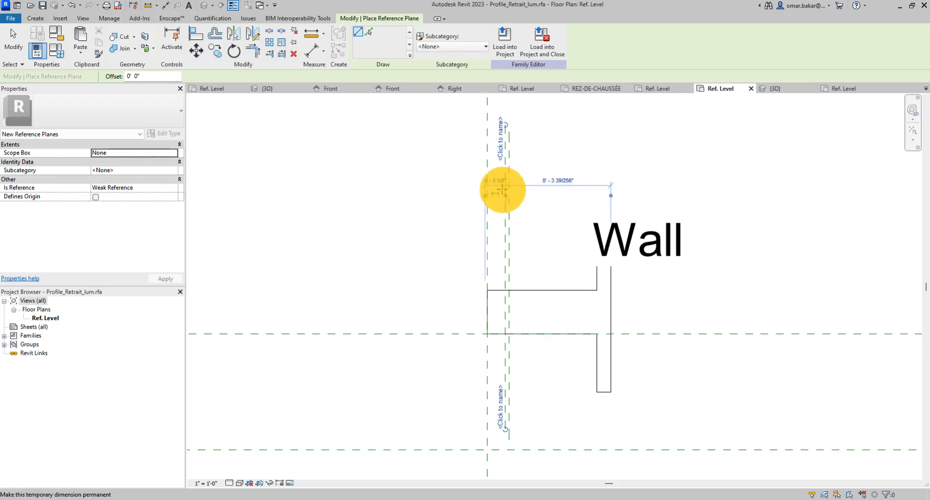
scroll(501, 188, "up", 1)
left_click(13, 46)
left_click(519, 183)
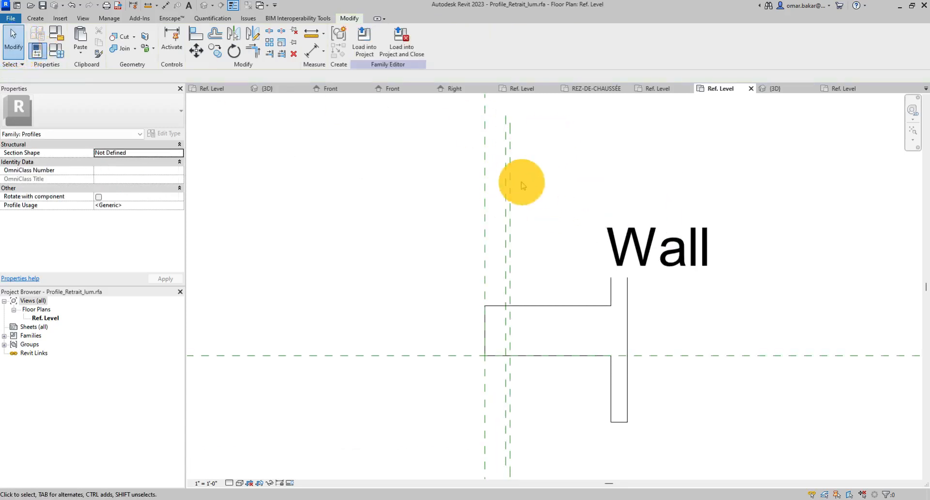
Move the 3/4" reference plane deeper into the wall and set its distance from the newly drawn plane to 5/8"
scroll(509, 190, "up", 2)
left_click(503, 191)
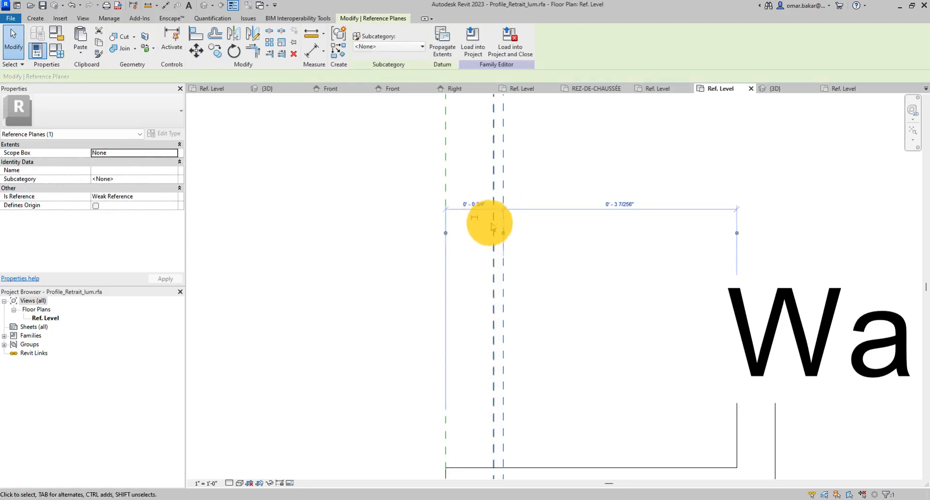
left_click_drag(504, 255, 444, 202)
left_click(747, 150)
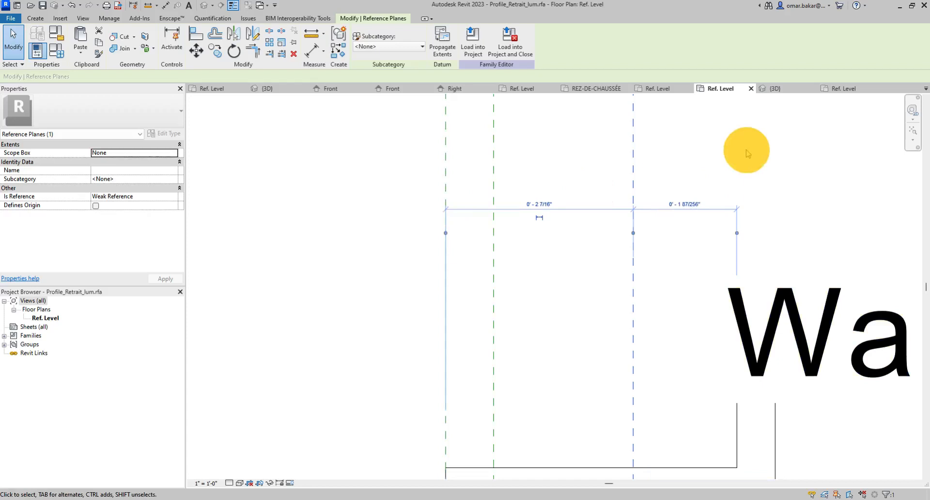
left_click(634, 182)
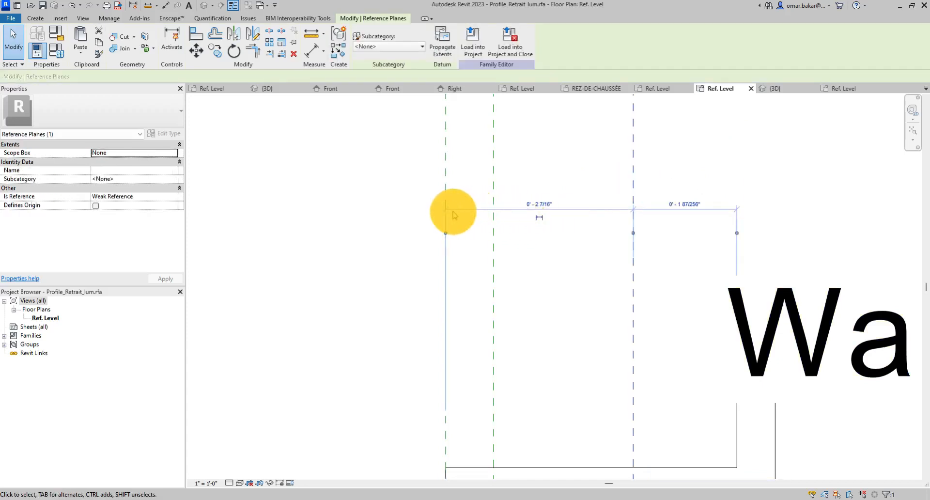
left_click_drag(446, 233, 494, 232)
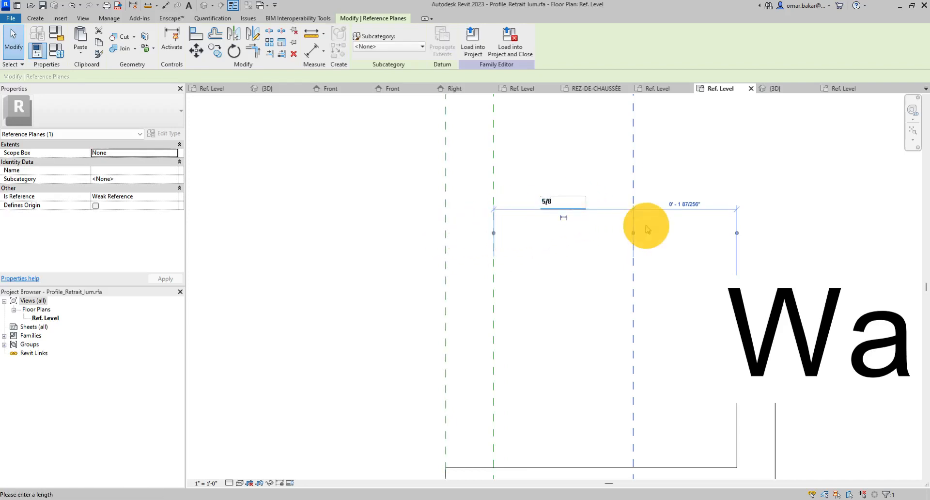
key("Return")
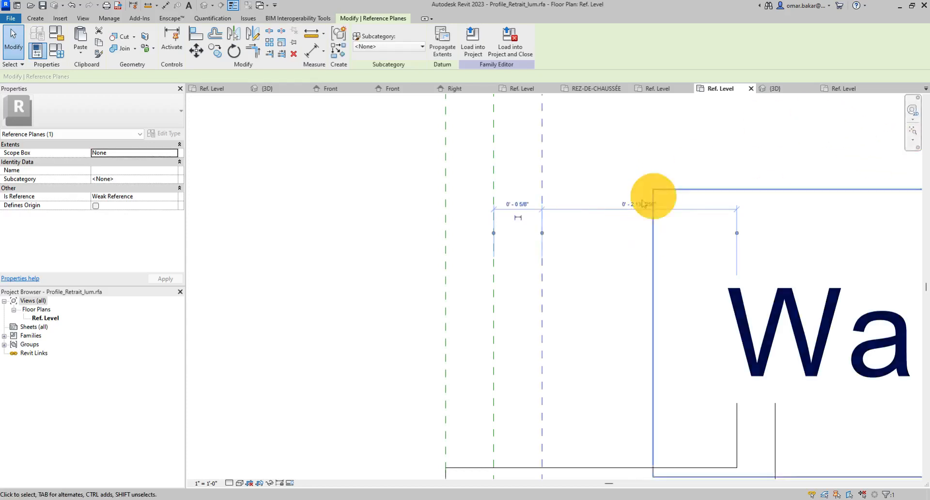
left_click(647, 140)
Move the Wall text note away from the profile so that it no longer covers the profile lines
scroll(626, 199, "down", 3)
middle_click_drag(623, 228, 569, 159)
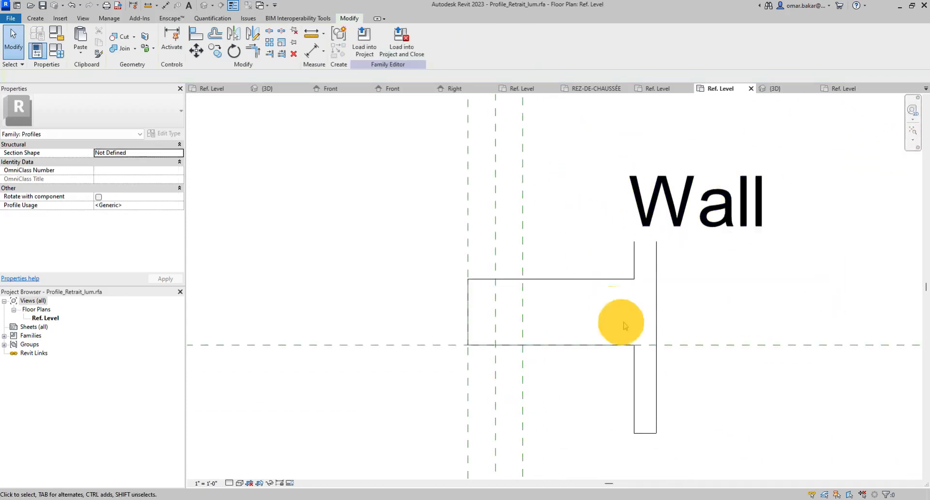
left_click(711, 213)
scroll(664, 209, "down", 3)
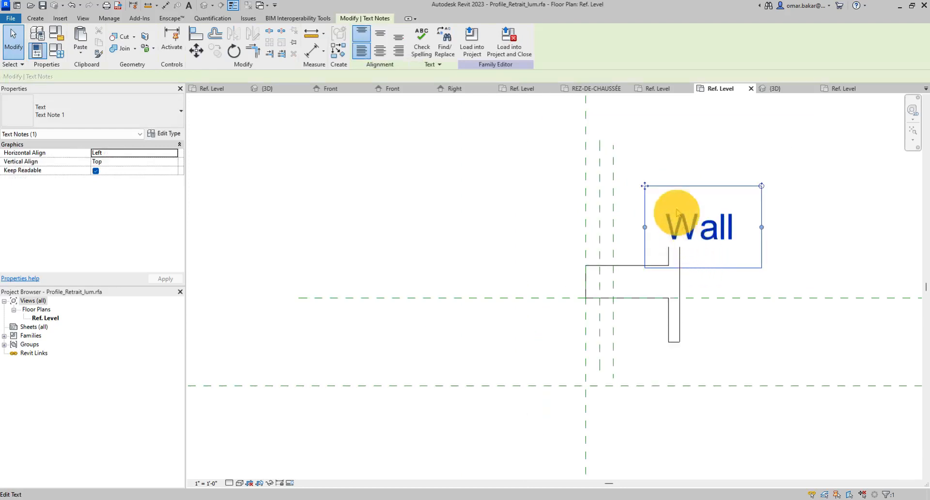
left_click_drag(646, 184, 687, 139)
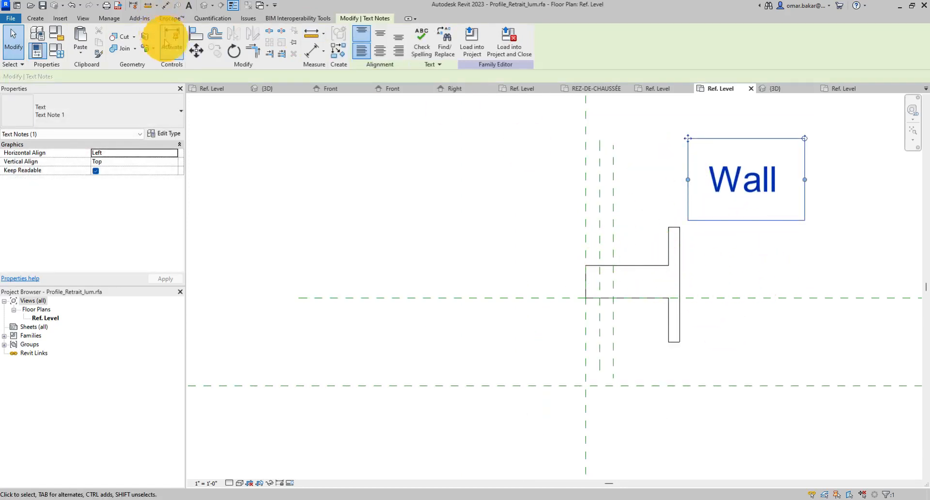
Align both front edges of the profile's tall back section to the reference plane nearest the wall face and lock the alignment
left_click(194, 39)
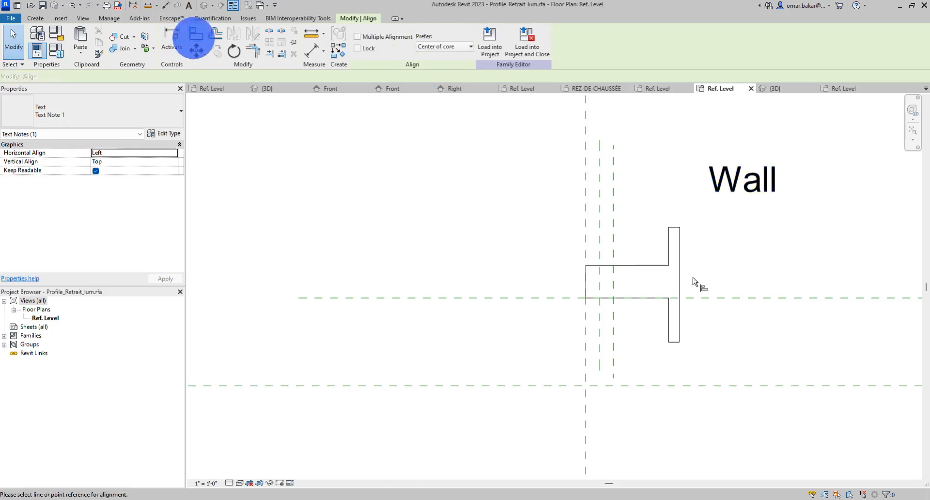
left_click(668, 265)
left_click(599, 333)
left_click(668, 327)
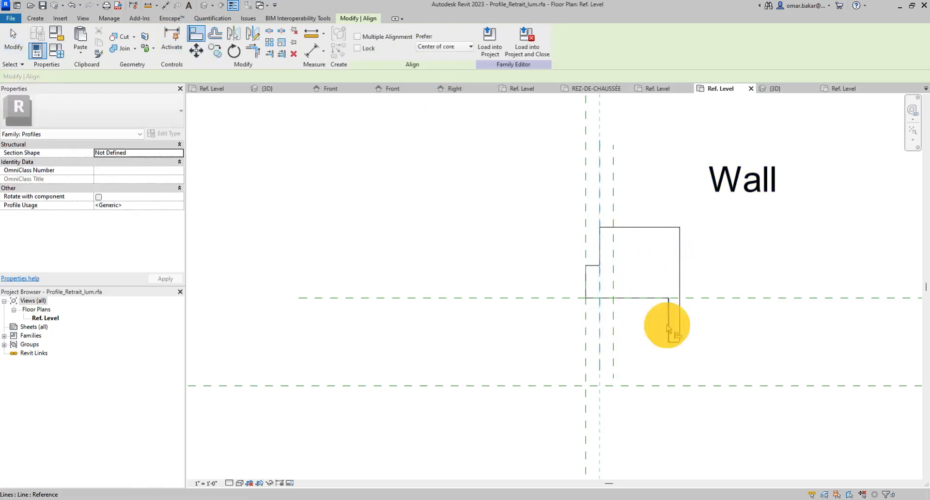
left_click(596, 242)
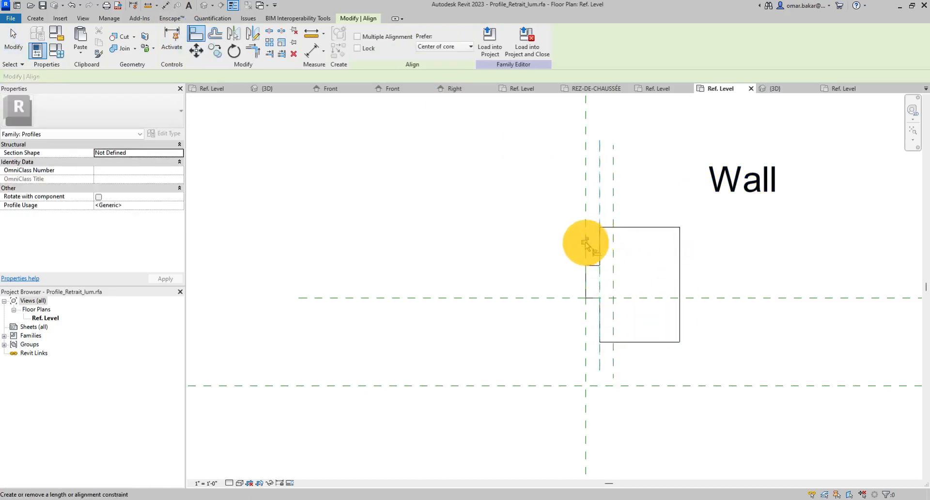
Align the rear edge of the profile's back section to the deepest vertical reference plane and lock the alignment
left_click(616, 196)
left_click(679, 260)
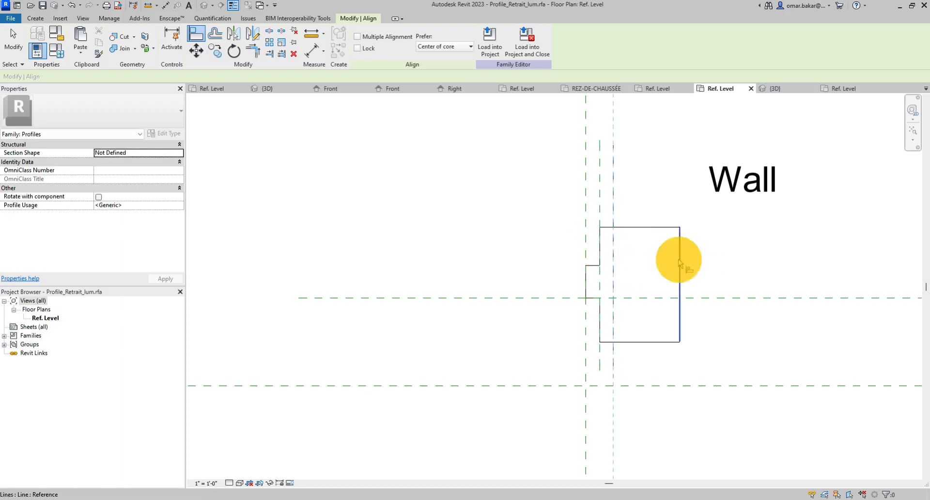
left_click(625, 273)
left_click(382, 139)
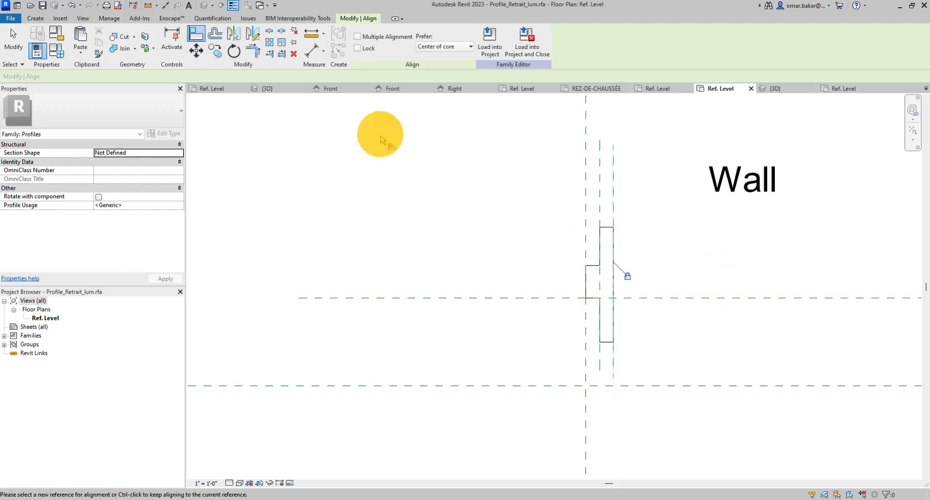
Save the Profile_Retrait_lum family and load it into Office.rvt, overwriting the existing version
left_click(42, 5)
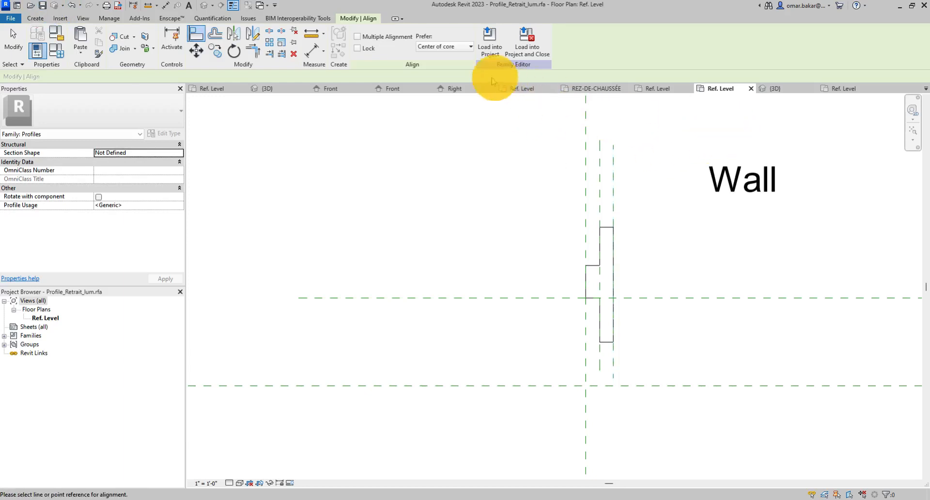
left_click(490, 49)
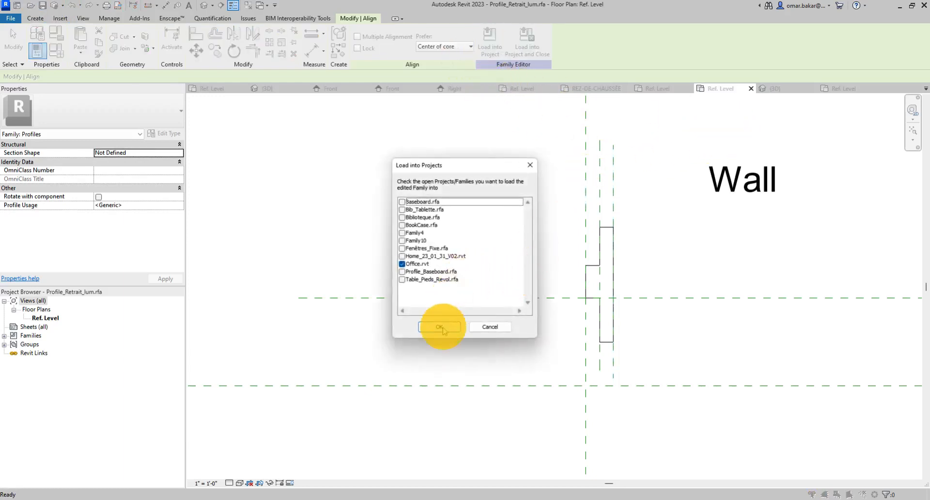
left_click(439, 324)
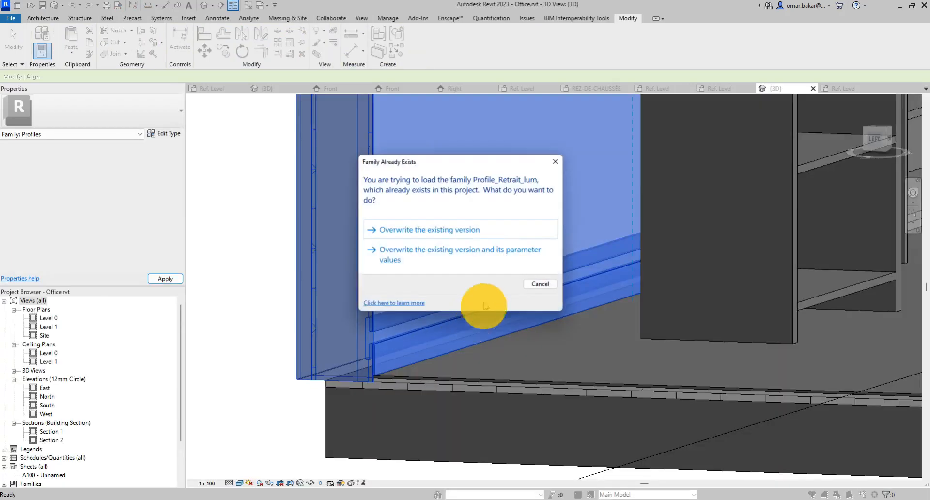
left_click(411, 234)
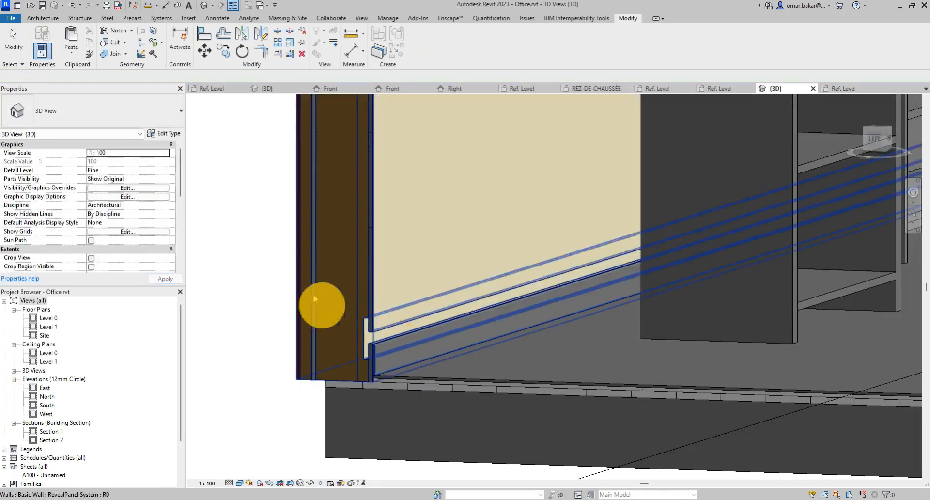
left_click(233, 255)
Inspect the updated reveal in the 3D view and in the section preview of the RevealPanel System wall type
scroll(367, 360, "up", 4)
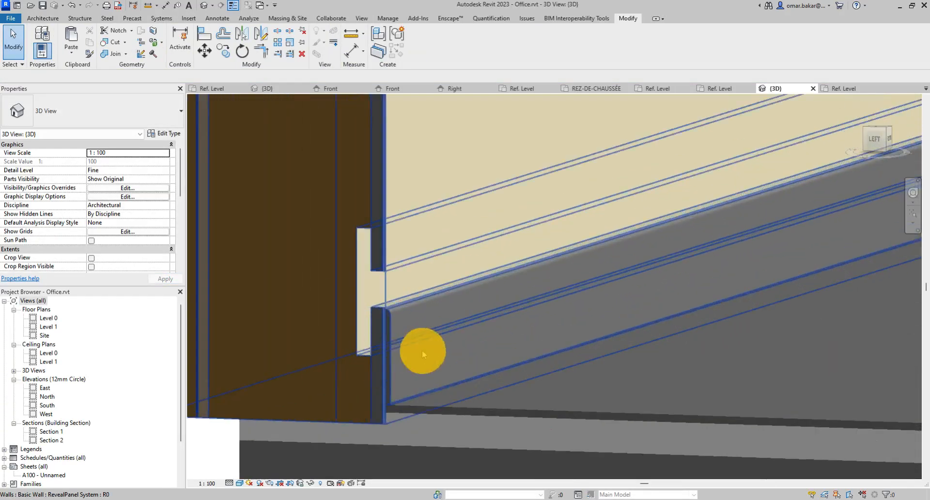
middle_click_drag(422, 351, 431, 352, "shift")
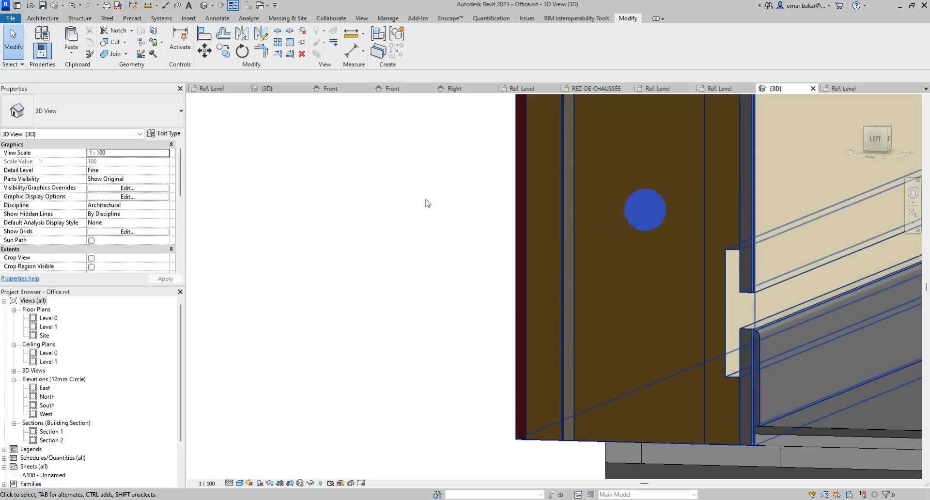
left_click(645, 209)
left_click(175, 136)
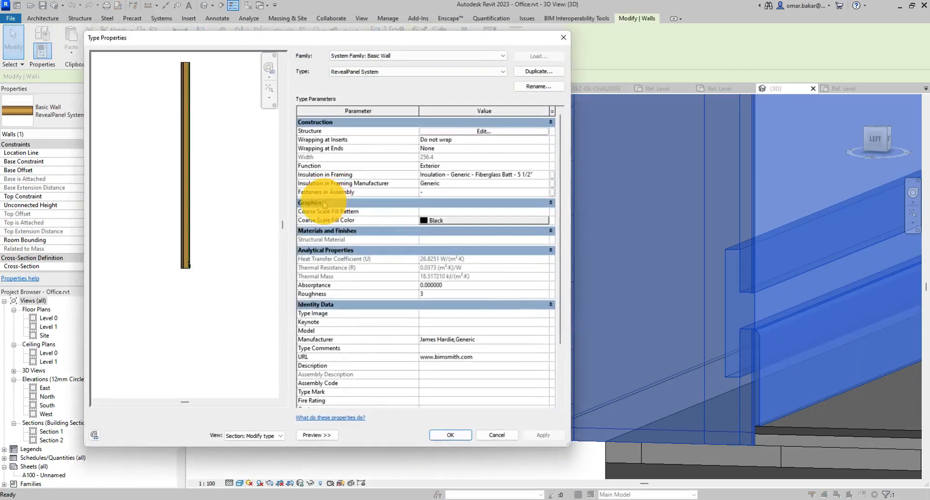
scroll(202, 282, "up", 5)
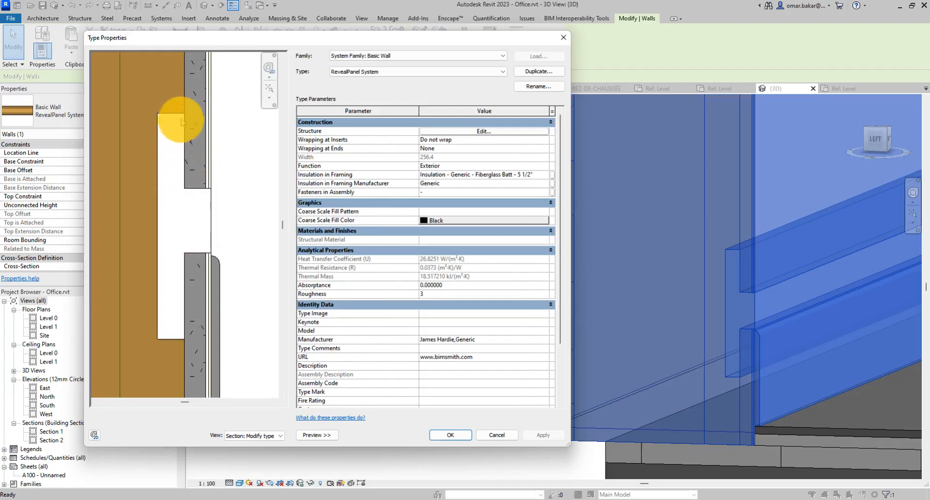
scroll(194, 194, "down", 3)
scroll(194, 196, "down", 5)
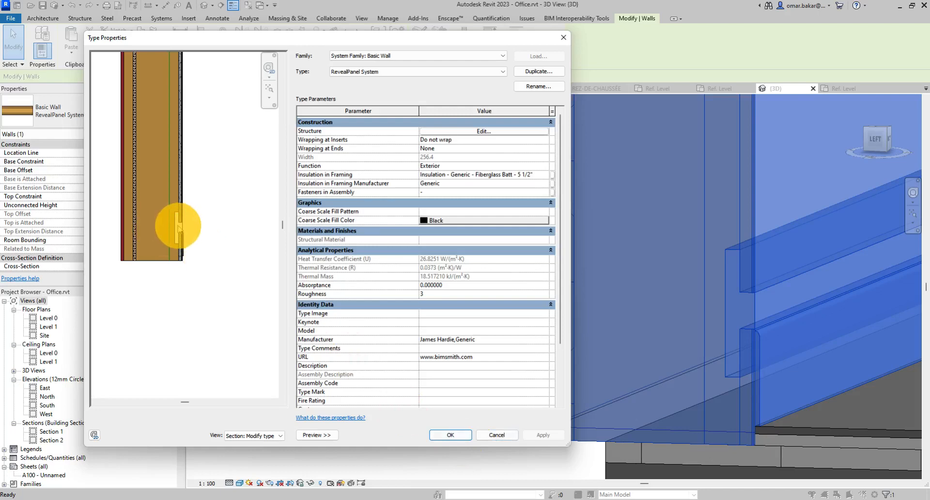
left_click(451, 435)
Open the Level 0 floor plan and move the BookCase into the upper-left corner of the large room
scroll(712, 301, "down", 4)
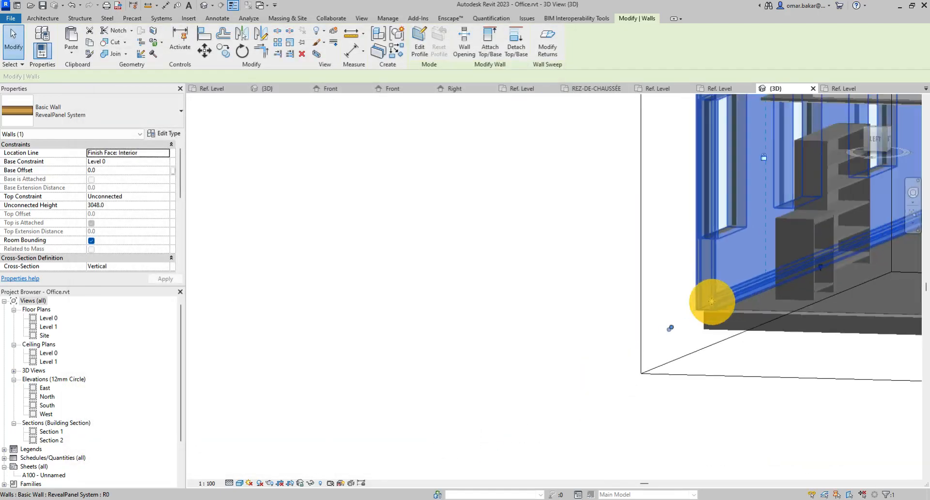
middle_click_drag(711, 301, 554, 322)
left_click(424, 296)
left_click(621, 301)
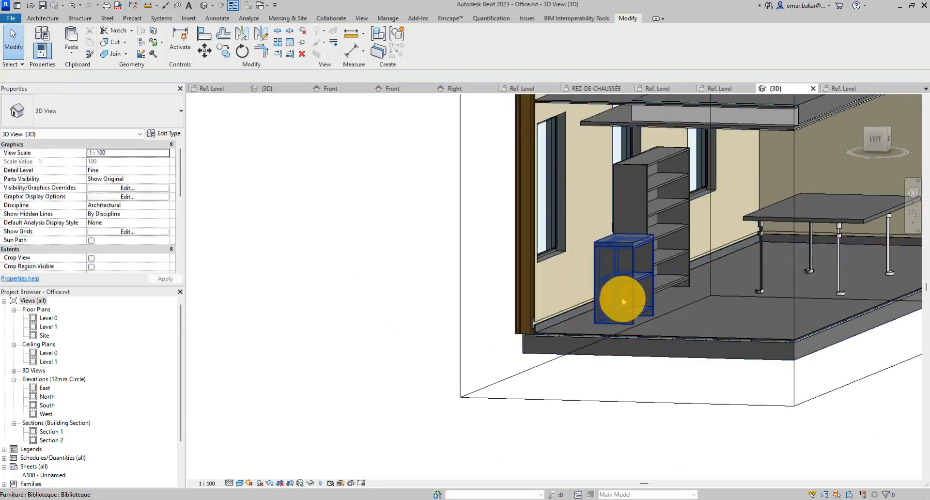
middle_click_drag(622, 298, 442, 311)
middle_click_drag(542, 332, 552, 327, "shift")
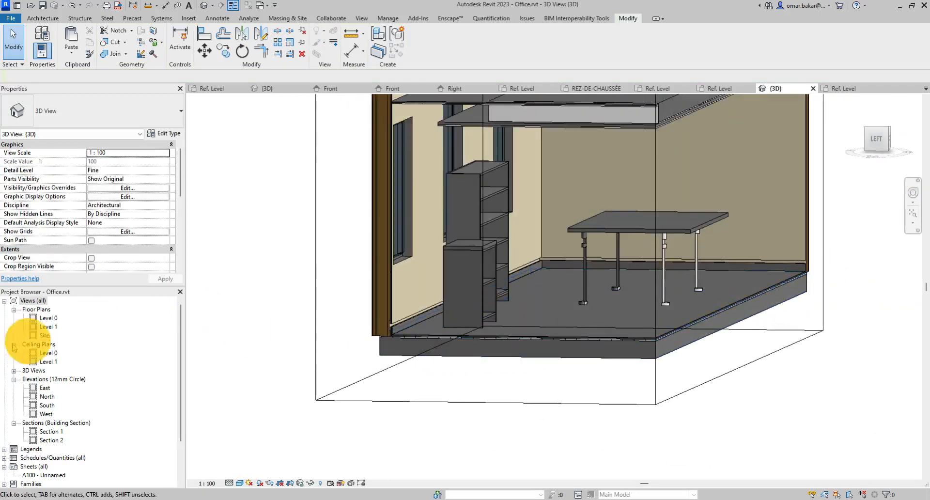
double_click(45, 319)
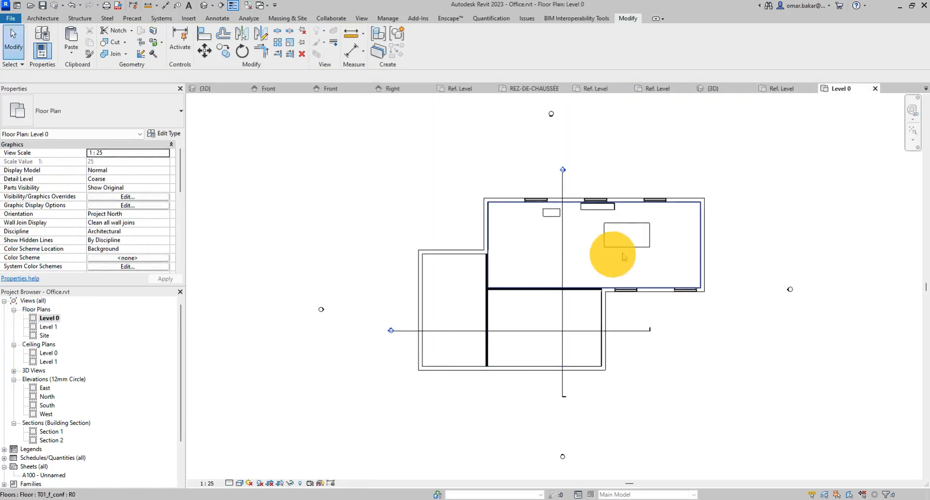
scroll(583, 193, "up", 5)
left_click(759, 220)
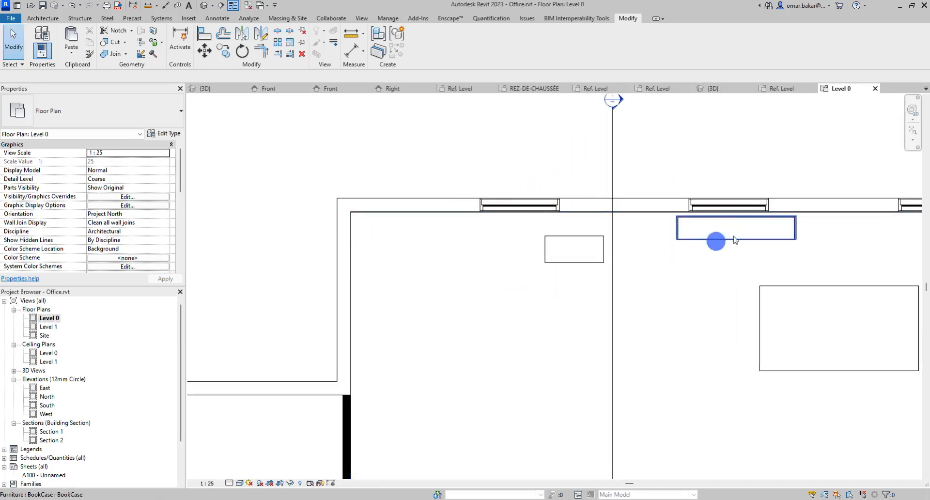
left_click_drag(759, 221, 404, 200)
scroll(363, 222, "up", 6)
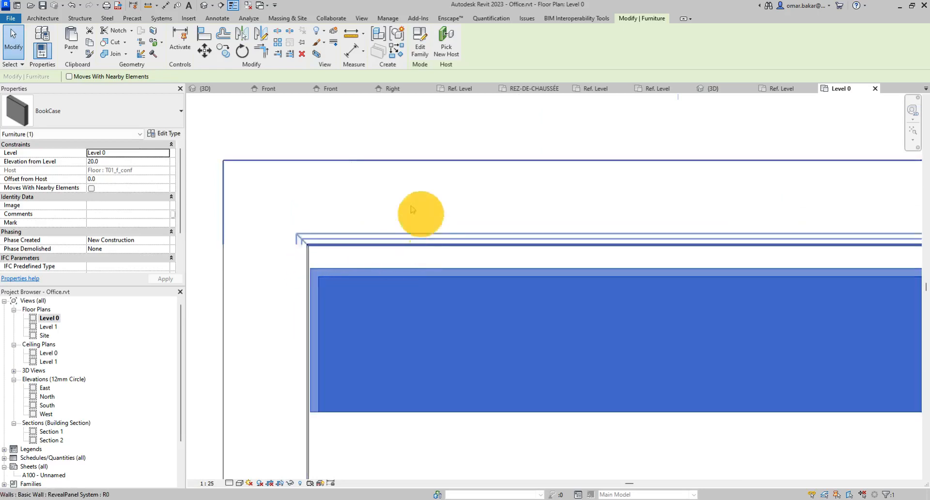
Align the back edge of the BookCase with the upper wall's face, using the Wall faces alignment preference
left_click(204, 35)
scroll(407, 251, "up", 3)
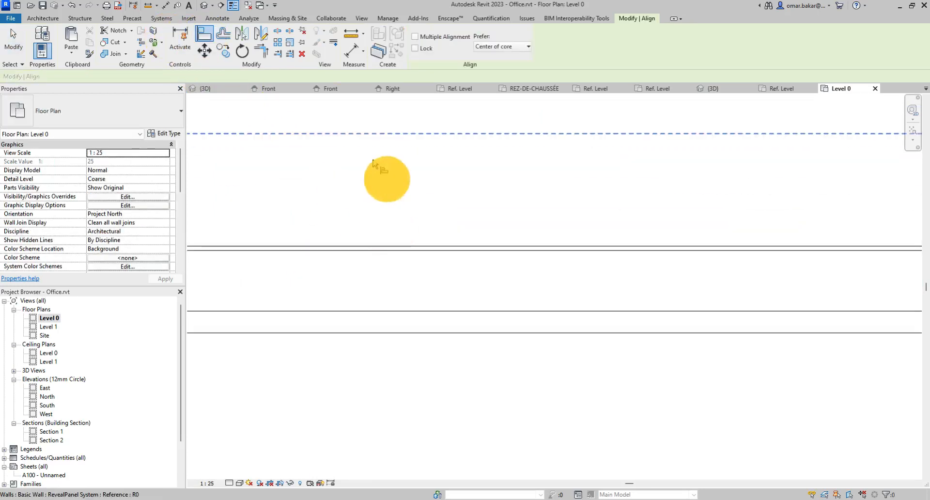
left_click(507, 47)
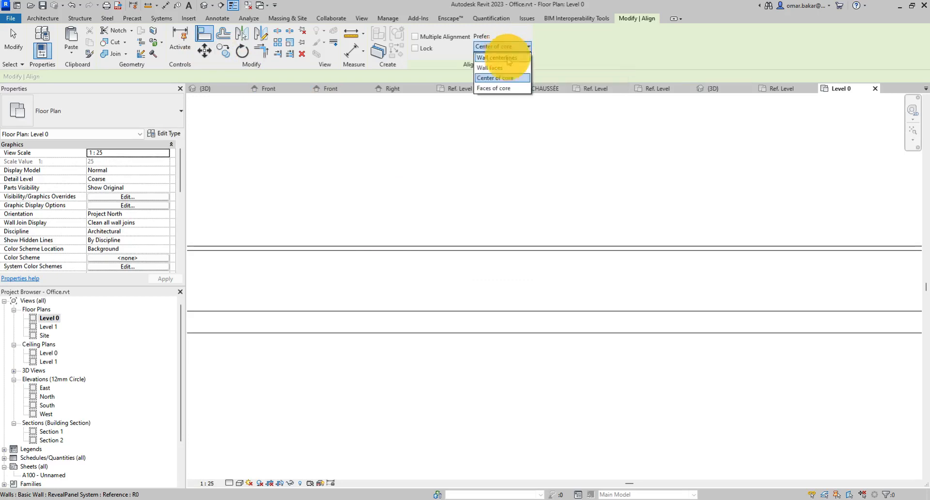
left_click(499, 68)
left_click(432, 247)
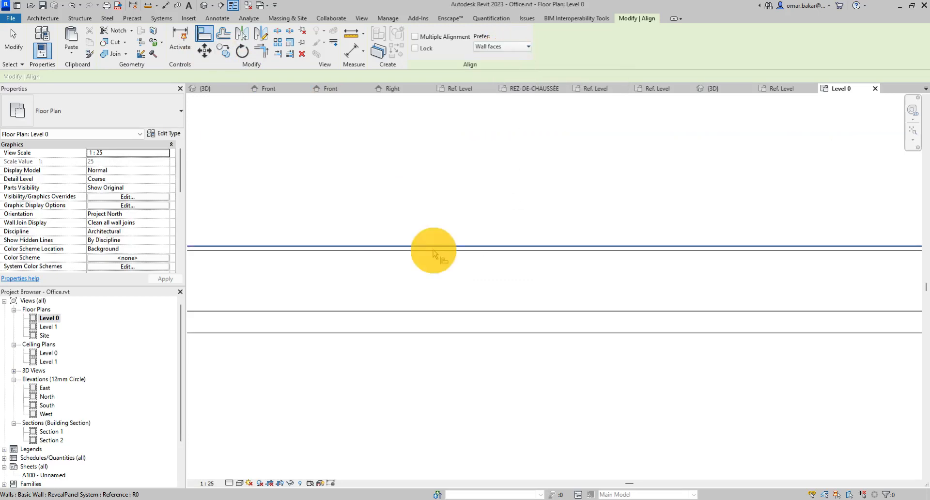
left_click(518, 48)
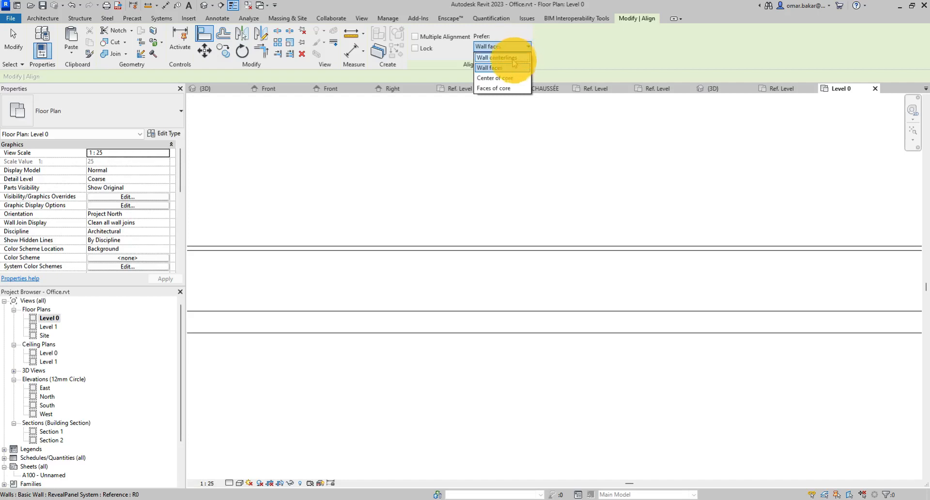
left_click(505, 90)
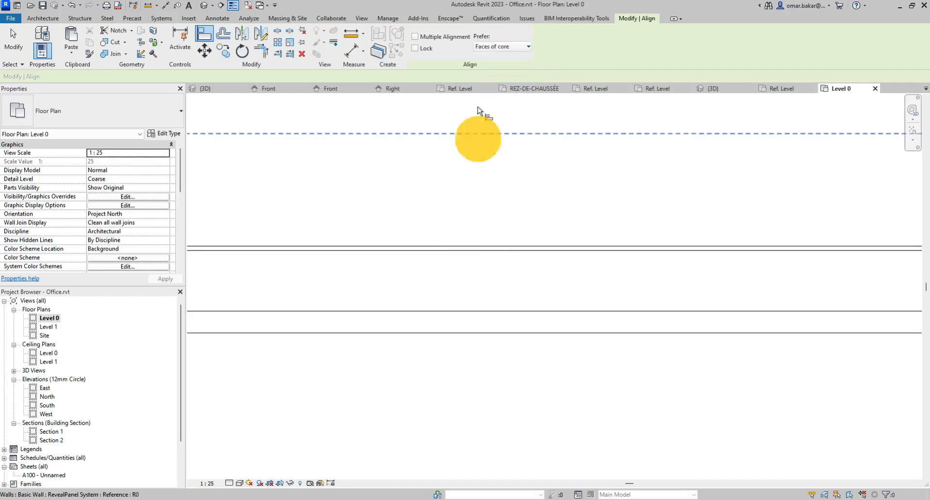
left_click(503, 48)
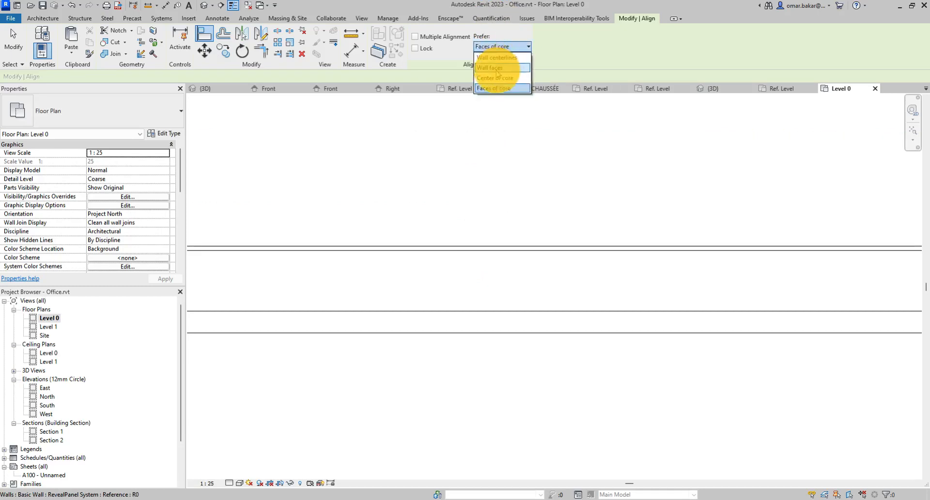
left_click(500, 72)
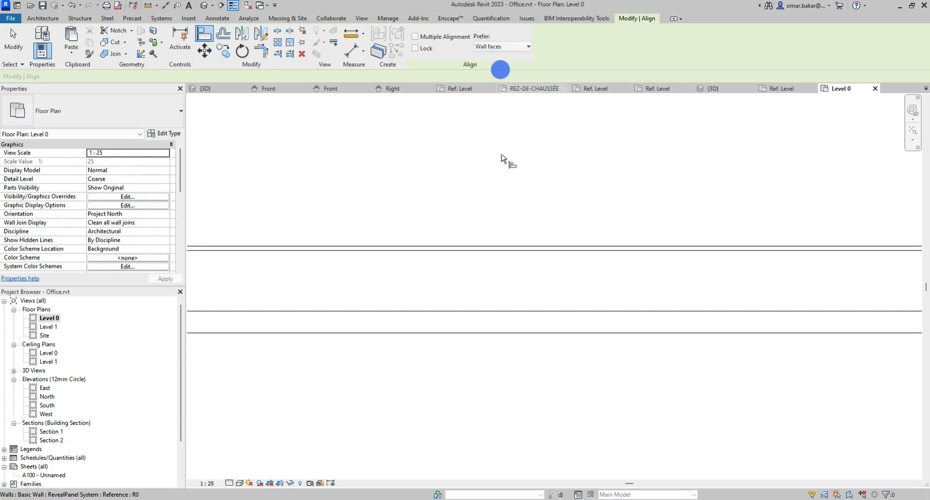
left_click(458, 248)
left_click(472, 310)
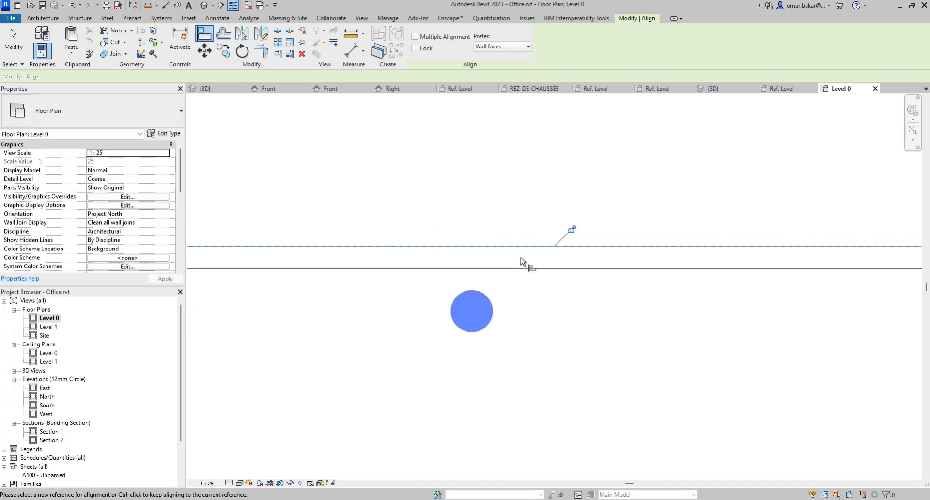
scroll(516, 257, "down", 4)
scroll(475, 272, "up", 2)
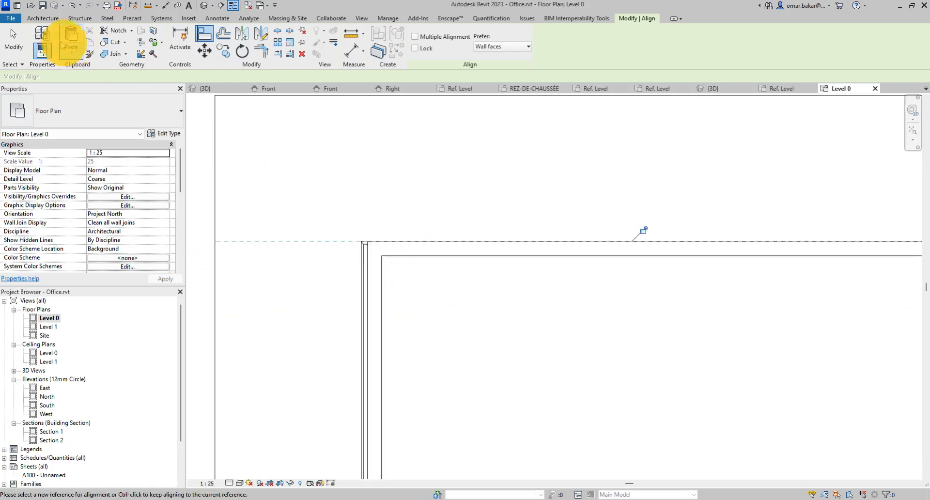
left_click(14, 41)
Nudge the BookCase down and left until its back and side edges sit flush with the inner baseboard lines at the room corner
left_click(380, 261)
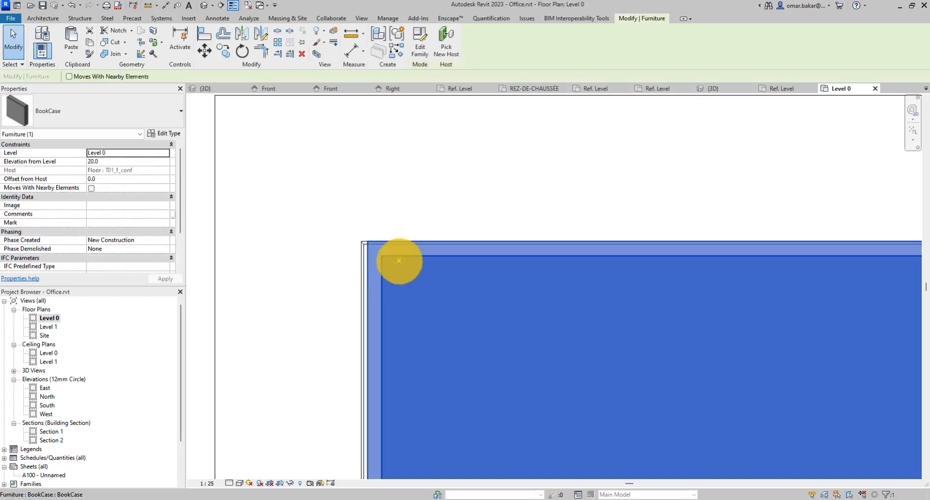
scroll(400, 239, "up", 5)
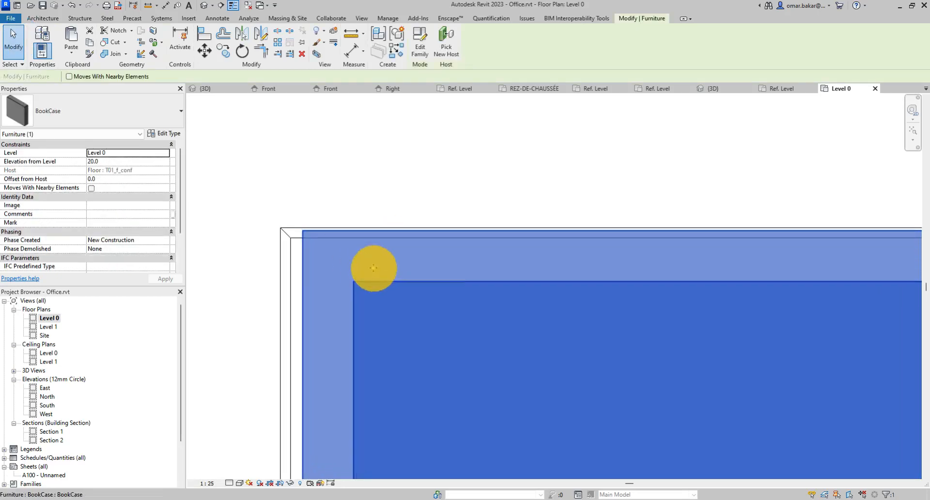
key("Down")
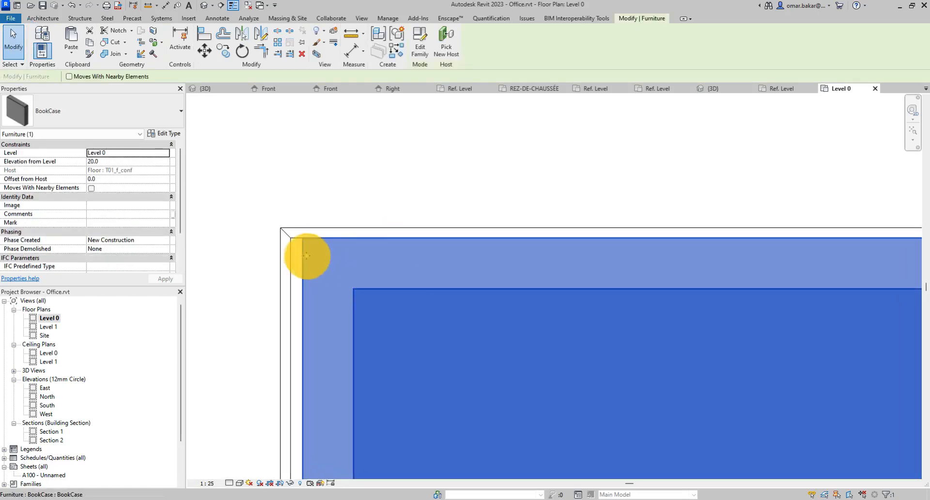
scroll(278, 253, "up", 3)
key("Left")
key("Left")
key("Left")
key("Left")
key("Left")
key("Left")
key("Left")
key("Left")
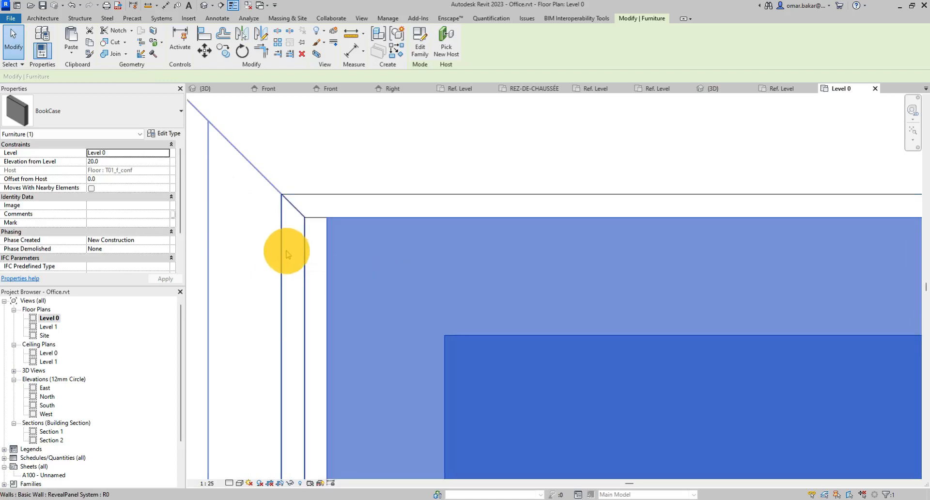
key("Left")
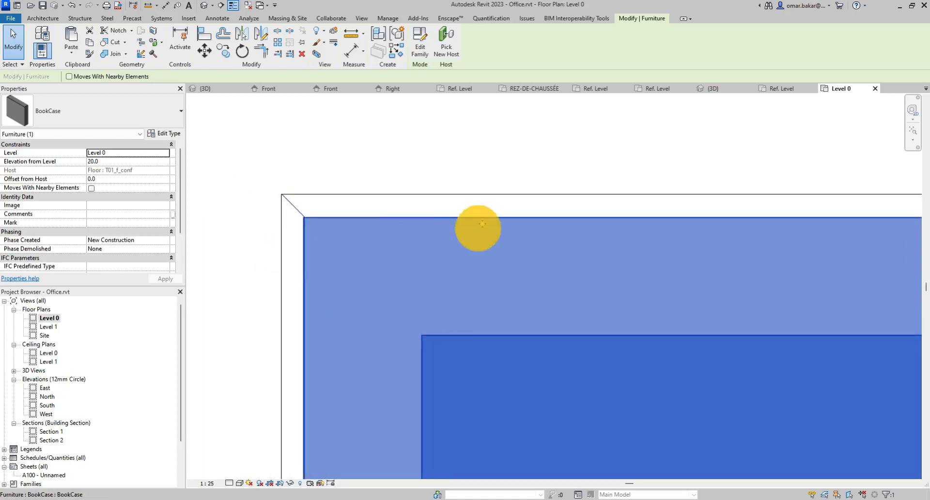
Move the smaller Biblioteque bookcase up against the upper wall, between the two windows
scroll(482, 220, "down", 6)
middle_click_drag(621, 266, 290, 173)
scroll(494, 246, "down", 2)
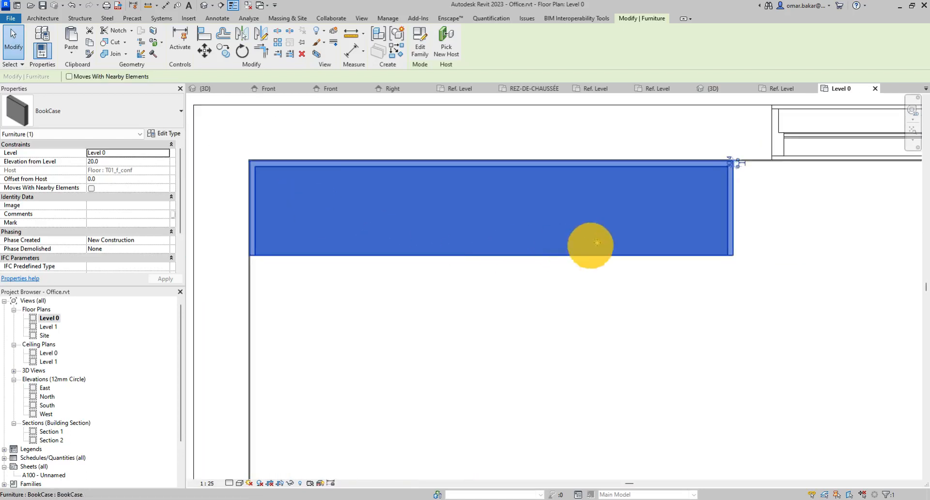
middle_click_drag(602, 245, 579, 283)
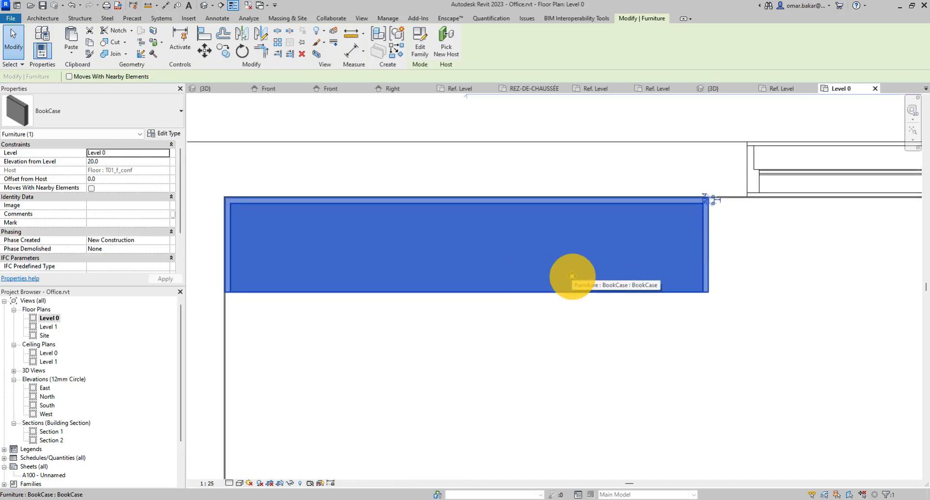
scroll(682, 298, "down", 5)
middle_click_drag(678, 322, 508, 284)
left_click(649, 290)
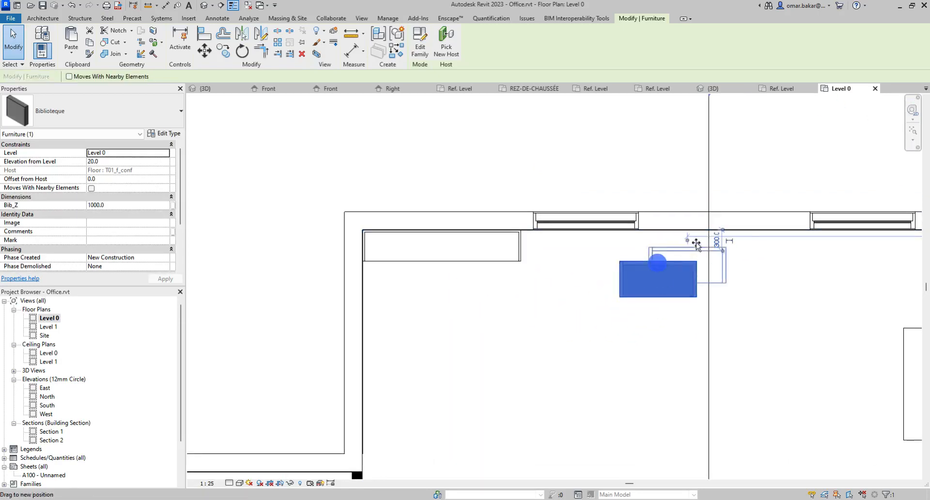
left_click_drag(656, 264, 738, 218)
scroll(712, 234, "up", 6)
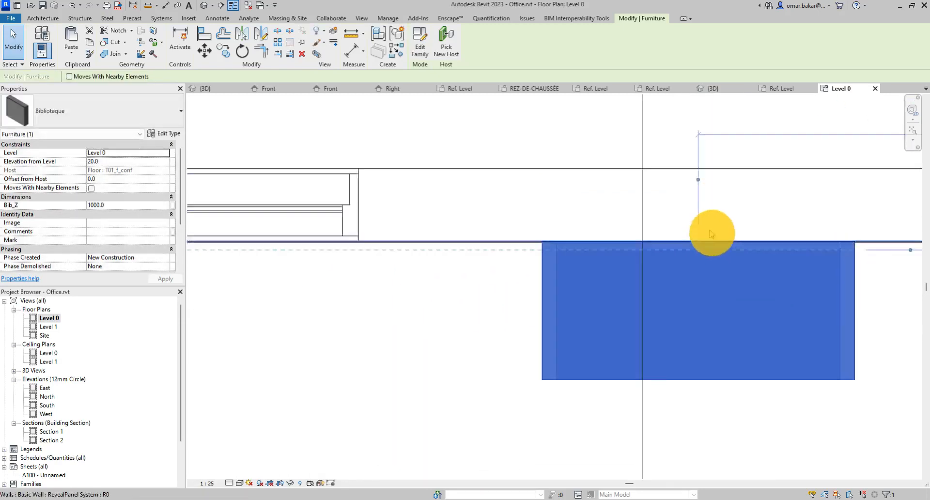
scroll(444, 294, "up", 1)
middle_click_drag(450, 289, 476, 252)
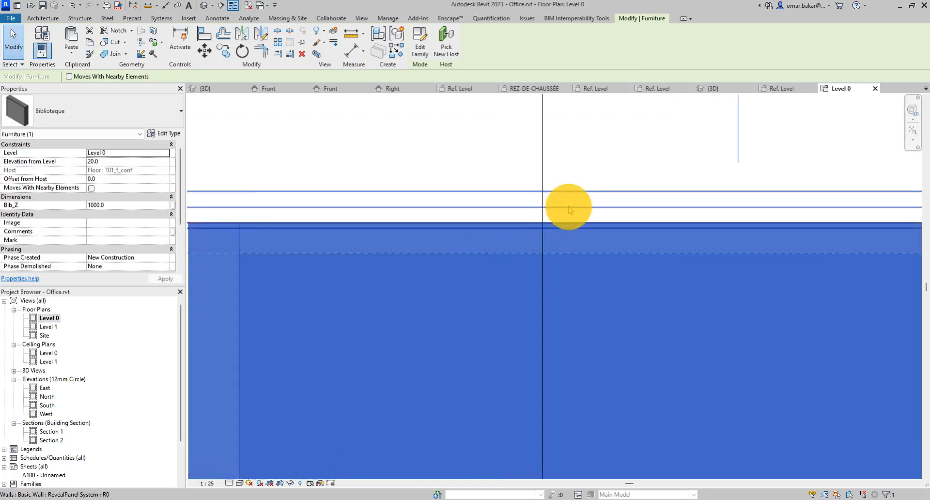
Pull the Biblioteque slightly away from the wall and nudge it back until its rear edge meets the inner baseboard line
scroll(552, 238, "down", 2)
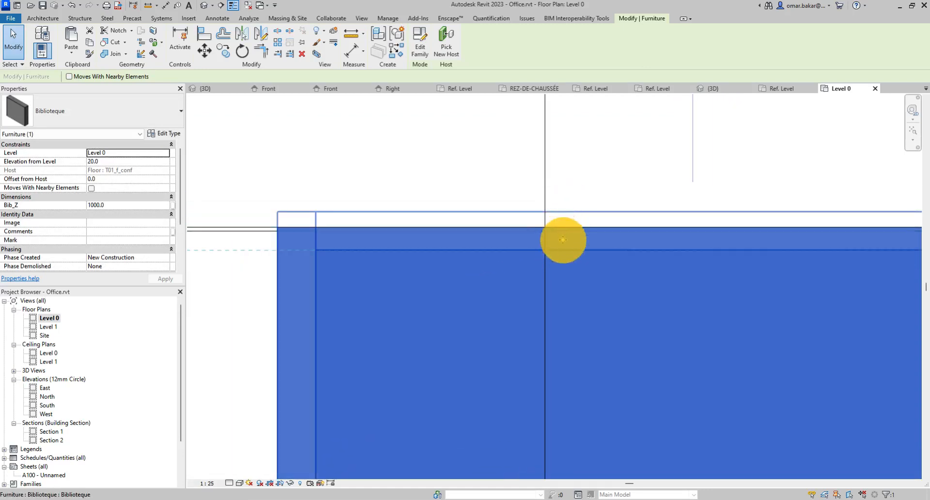
left_click_drag(562, 250, 563, 266)
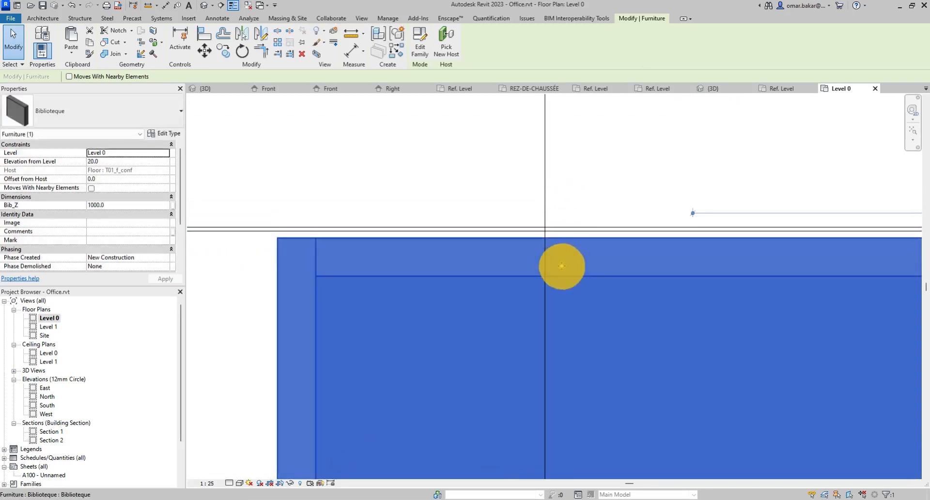
key("Up")
key("Up")
key("Up")
key("Up")
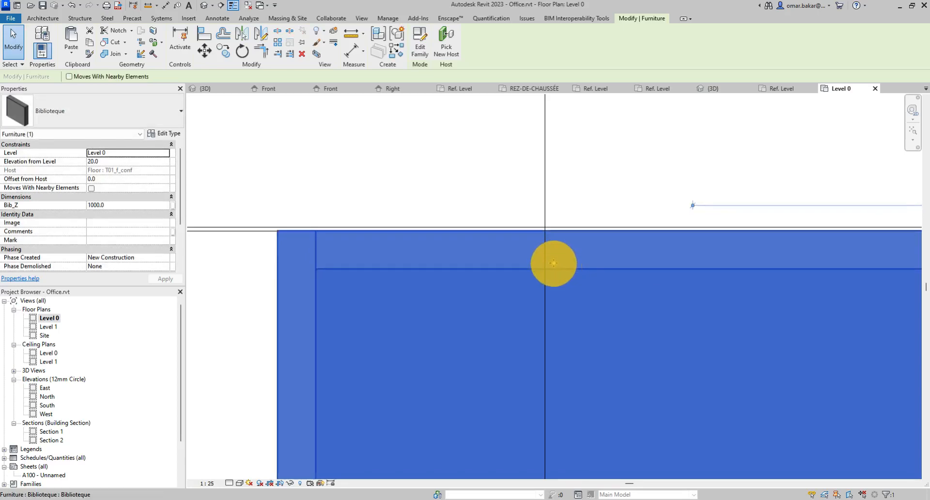
scroll(563, 263, "down", 4)
scroll(565, 264, "down", 2)
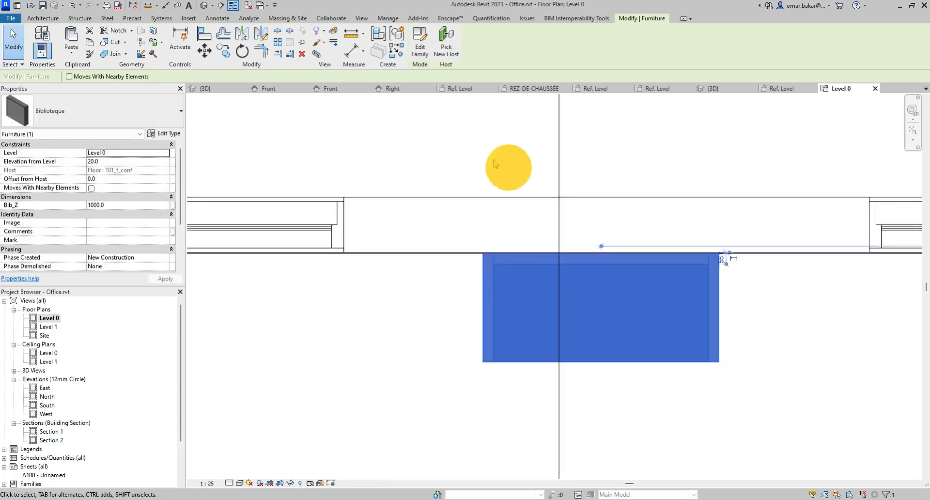
Open the 3D view and inspect the instance and type properties of the Biblioteque bookcase
left_click(205, 6)
middle_click_drag(529, 315, 405, 269, "shift")
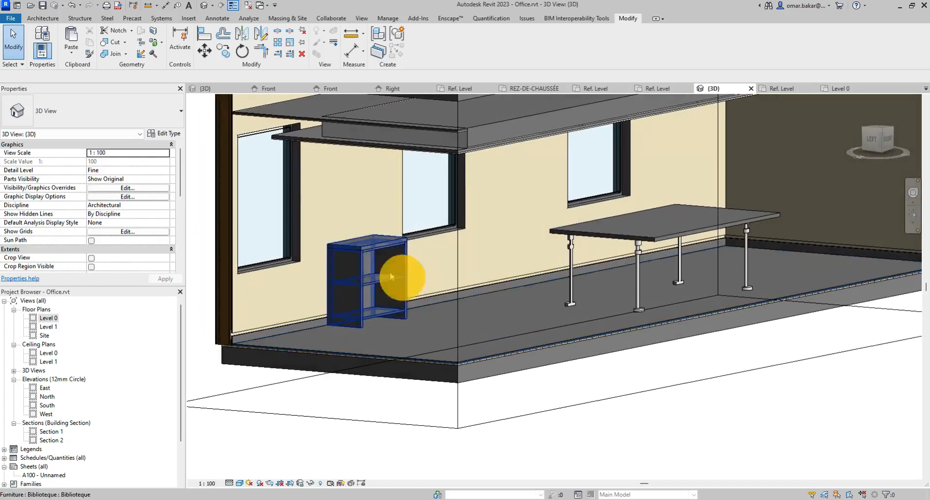
left_click(387, 271)
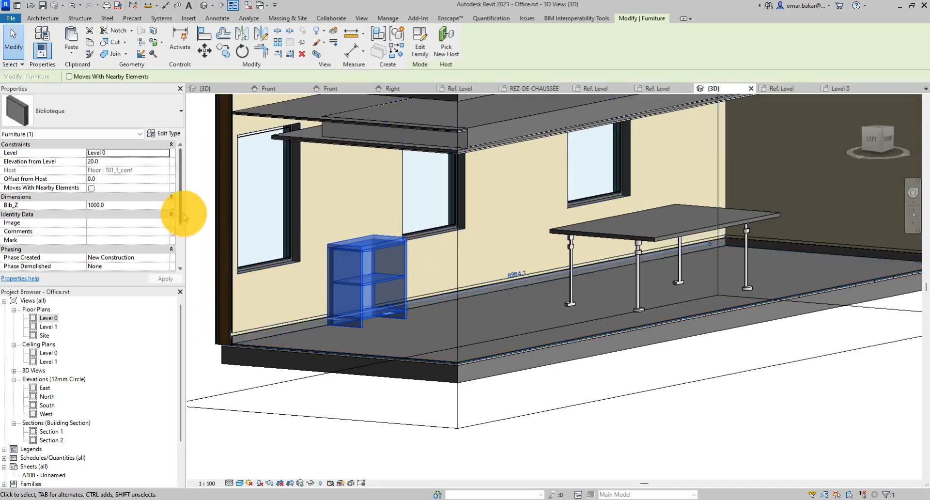
scroll(182, 212, "down", 3)
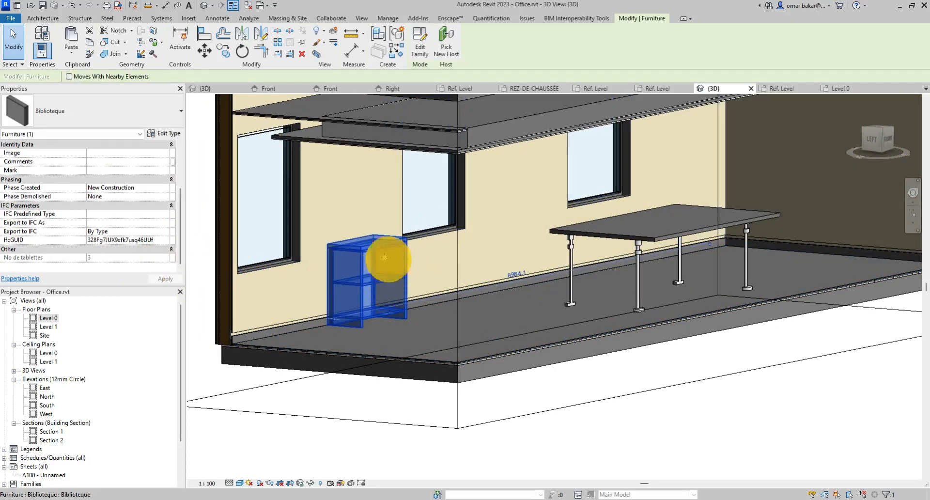
left_click(245, 442)
left_click(367, 279)
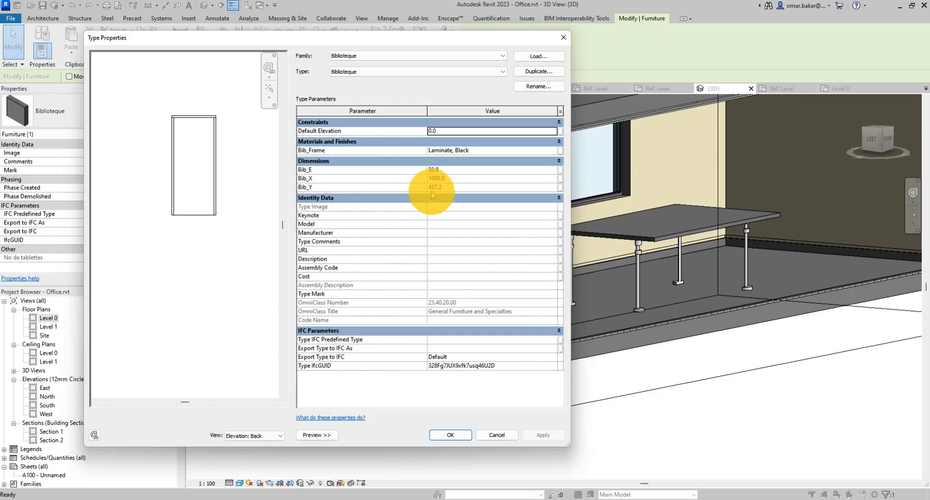
left_click(498, 434)
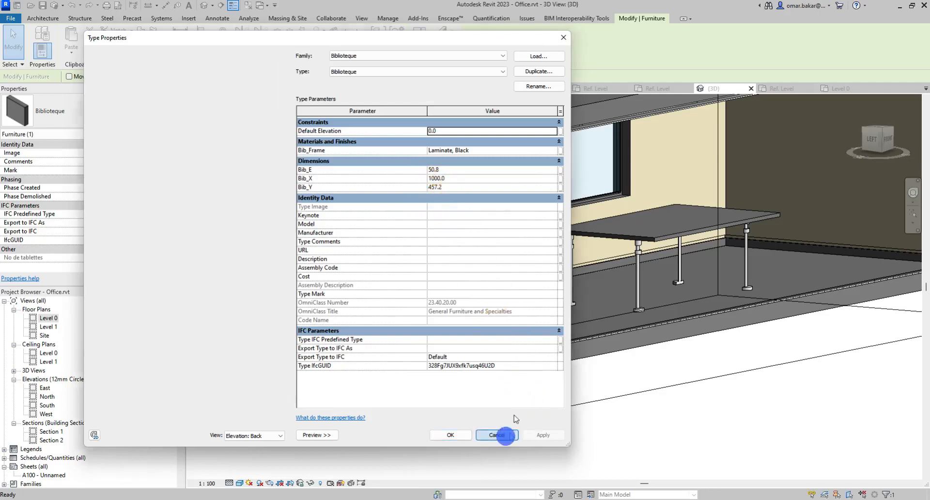
Open the Biblioteque family to examine its shelf array and family type parameters, then return to the bookcase in the Office 3D view
double_click(377, 247)
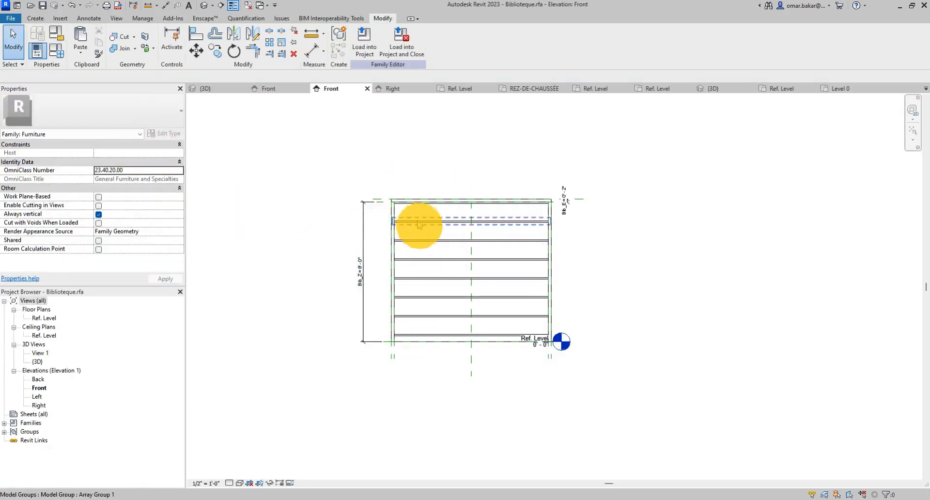
left_click(420, 206)
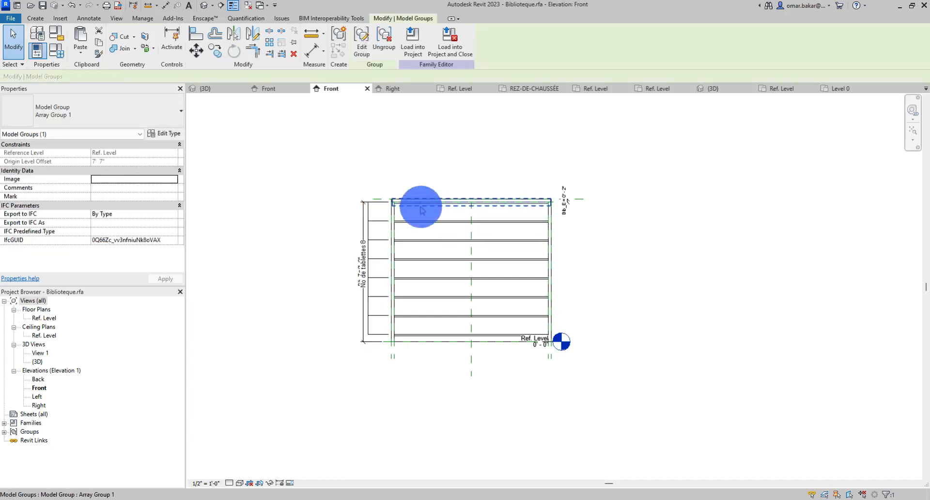
left_click(378, 225)
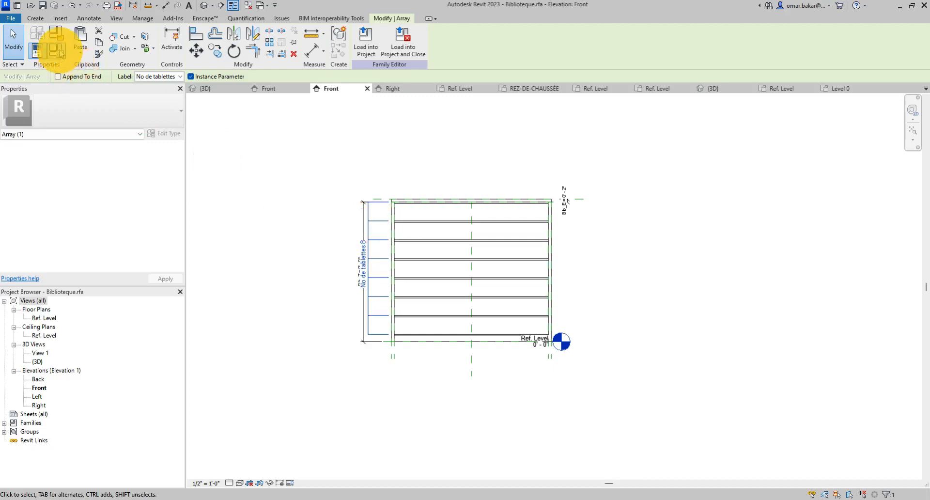
left_click(58, 51)
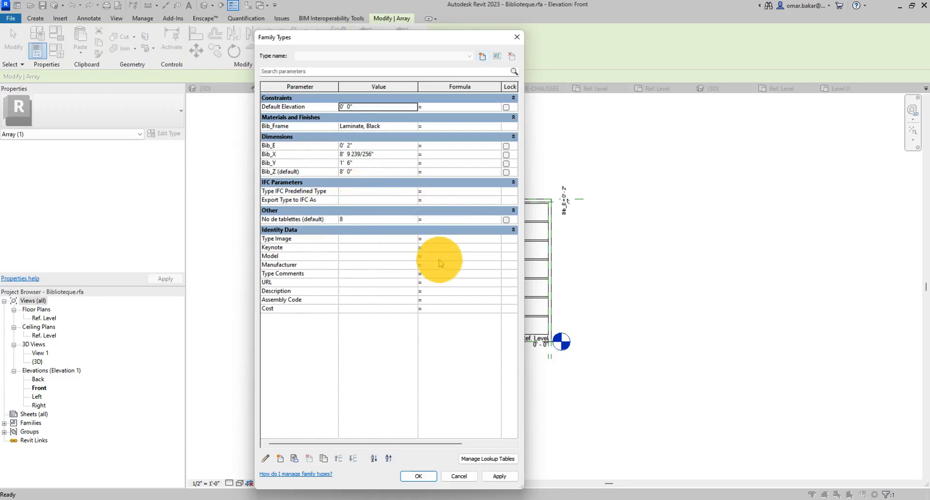
left_click(419, 476)
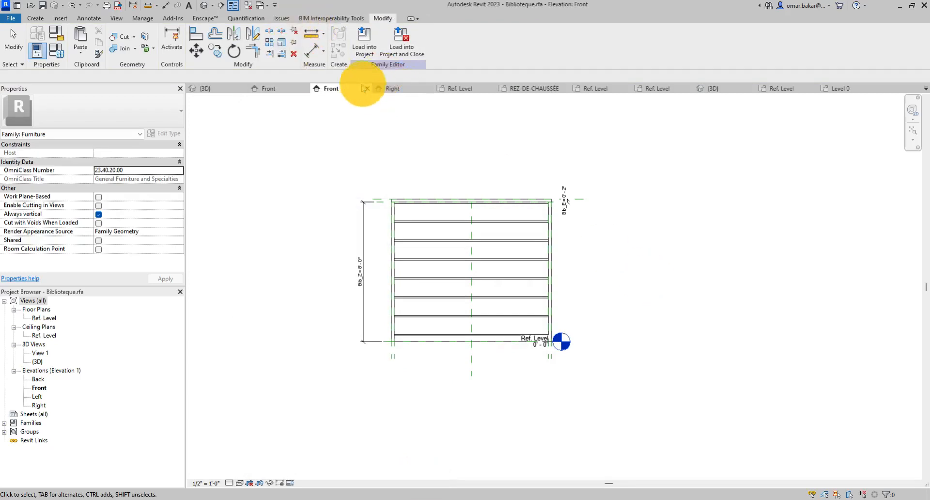
left_click(368, 88)
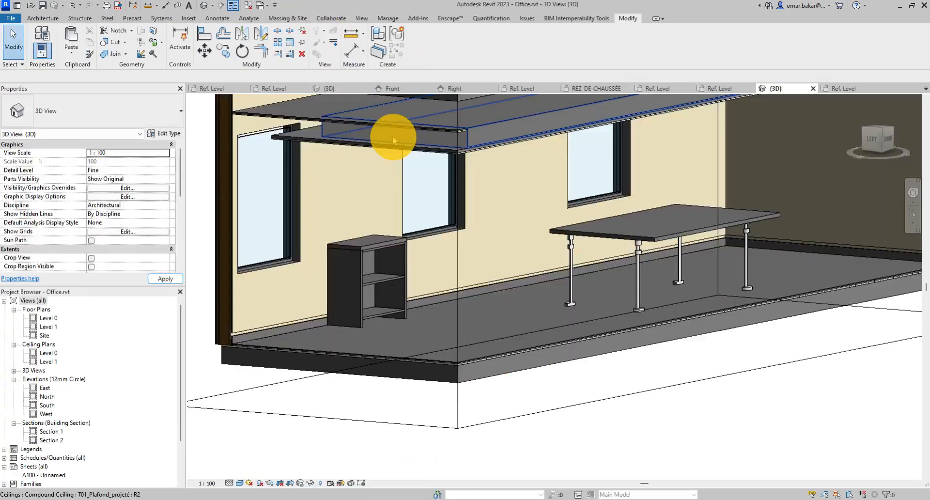
left_click(375, 238)
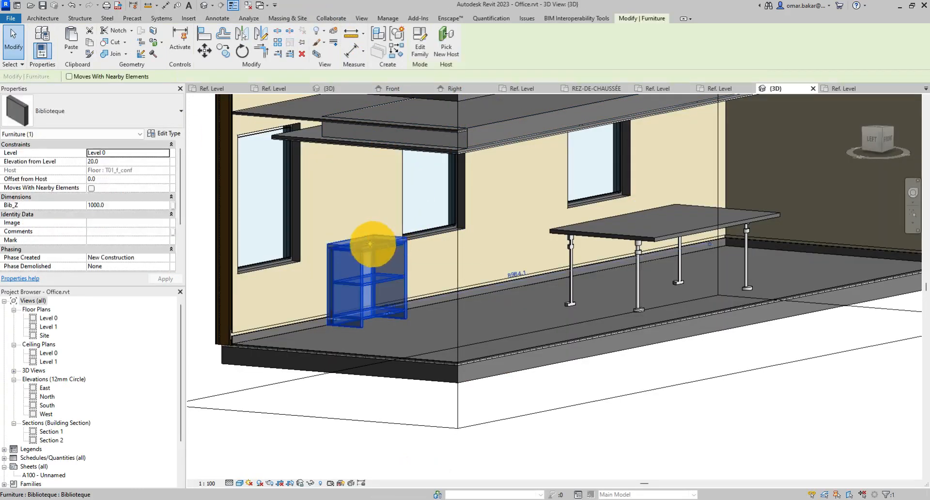
Open the type properties of the Table_Pieds_Revol table and set its Rev_angle to 360°
scroll(426, 292, "down", 3)
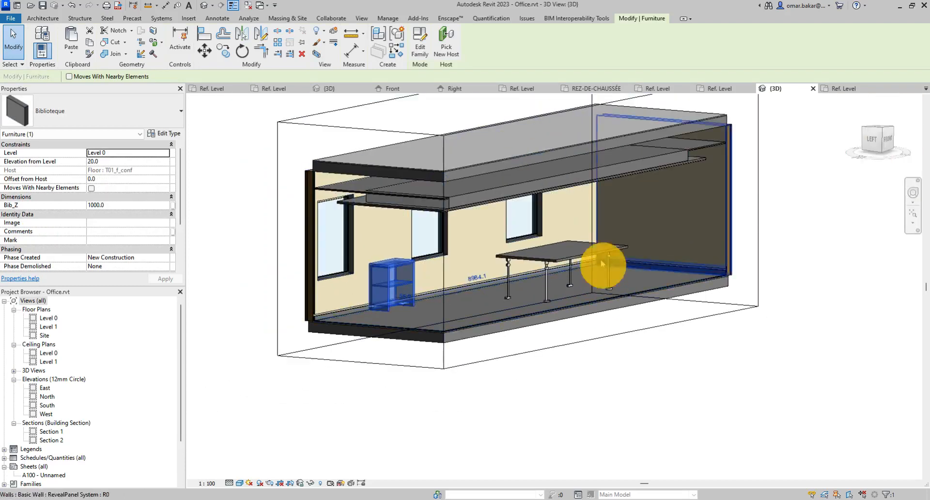
left_click(580, 263)
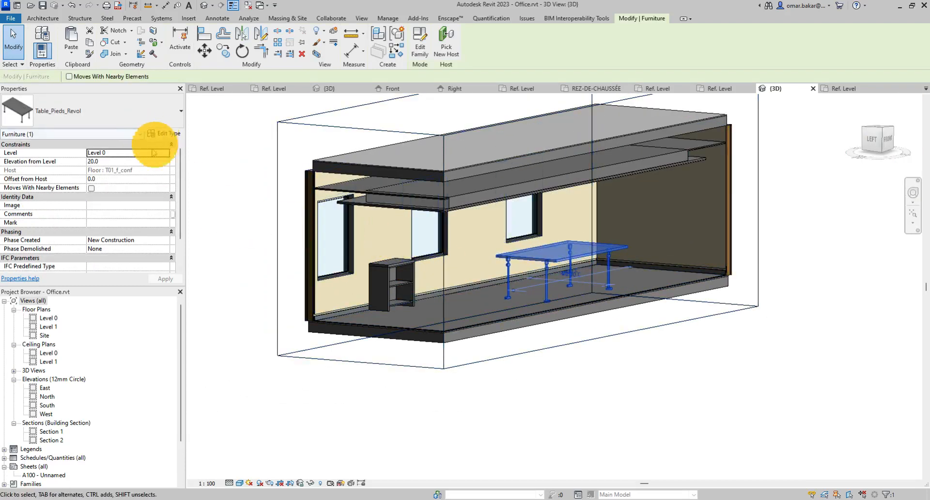
left_click(167, 135)
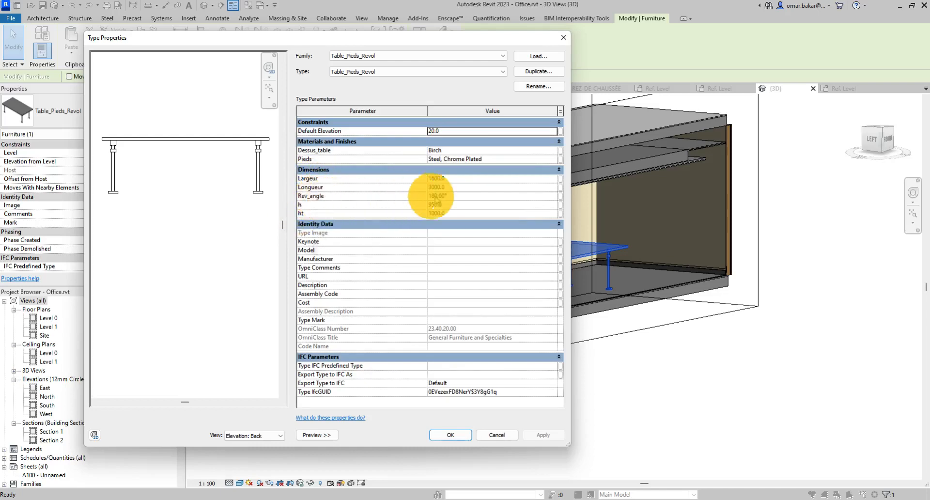
left_click(433, 196)
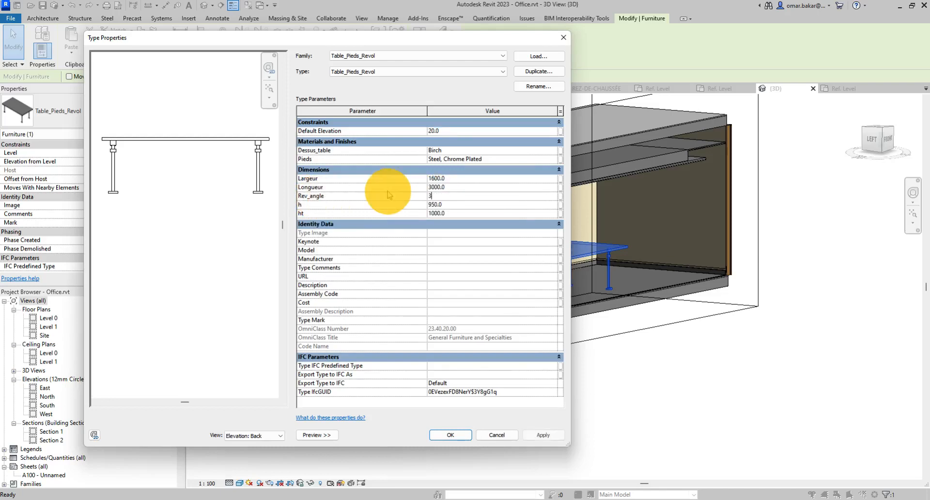
type("360")
left_click(442, 205)
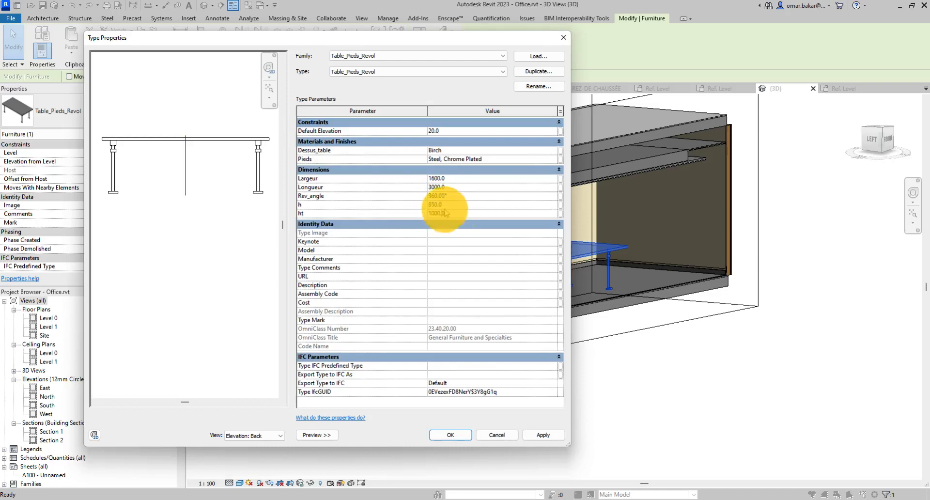
Apply a trial value of 750 for the h dimension of the table type
left_click(446, 205)
type("750")
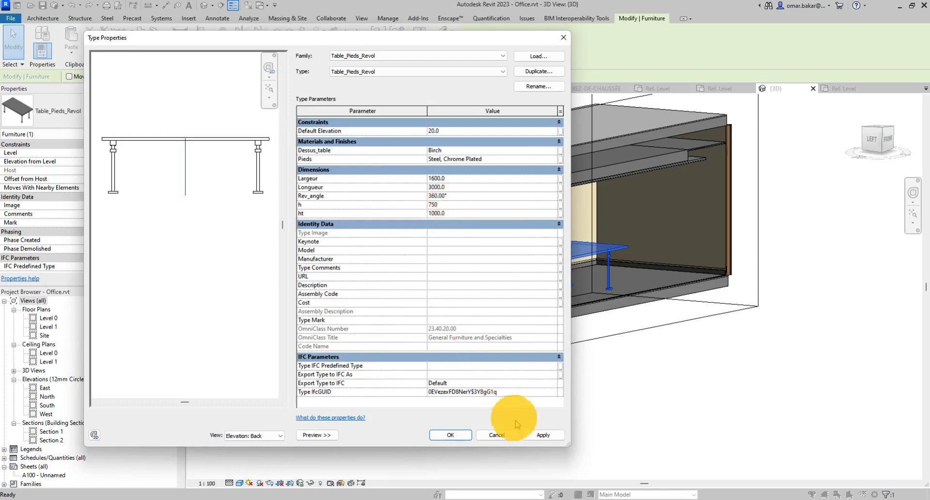
left_click(542, 434)
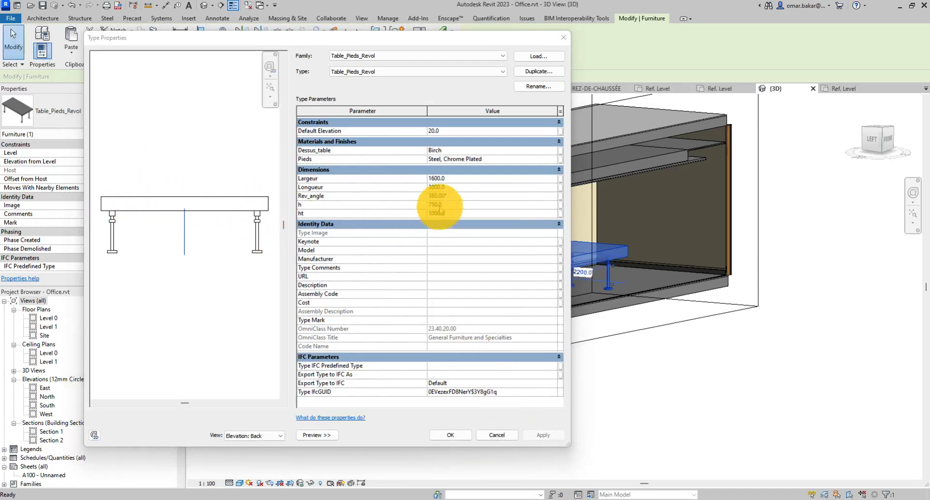
Set the table type's h dimension to 850, accept the type properties and deselect the table
left_click(424, 205)
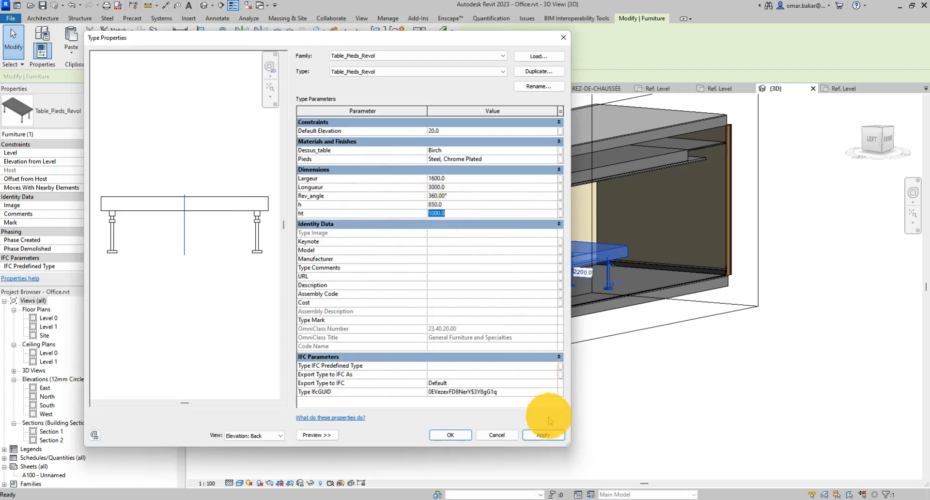
left_click(543, 434)
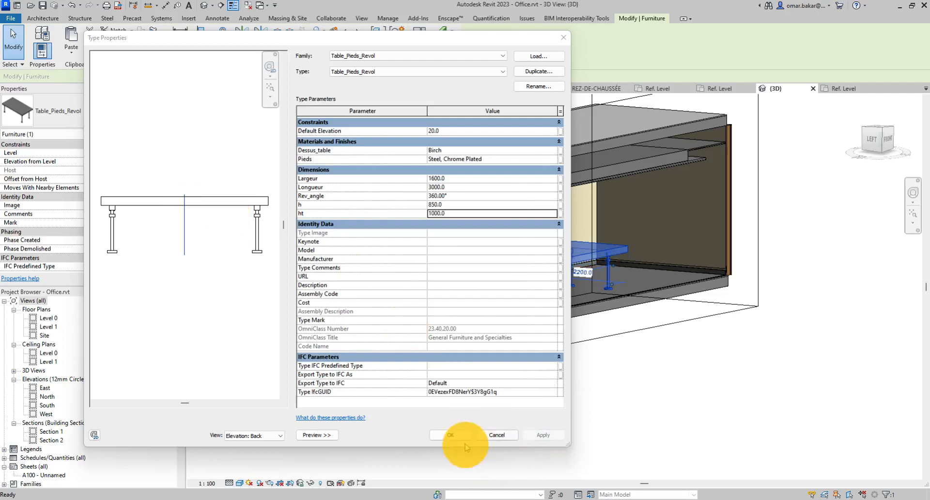
left_click(450, 434)
left_click(624, 413)
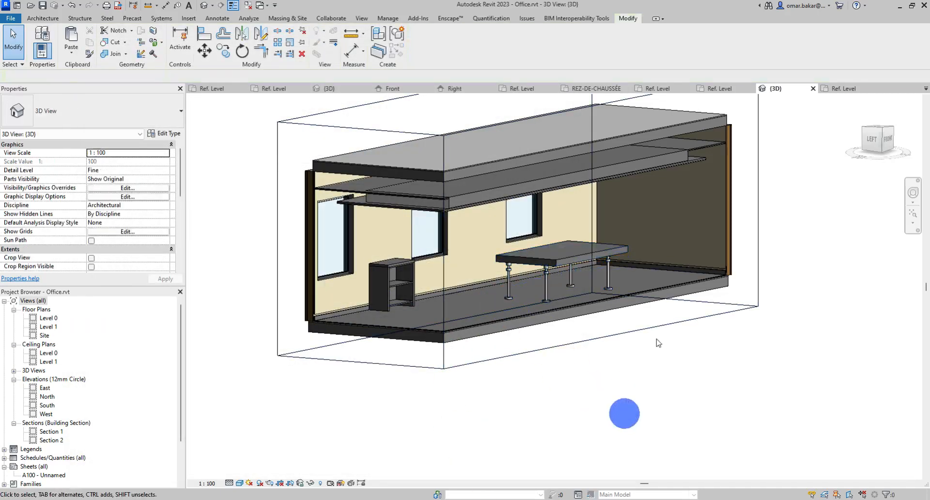
Examine the table's top and legs close up and from several sides in the Office 3D view
scroll(552, 301, "up", 8)
middle_click_drag(582, 294, 508, 353, "shift")
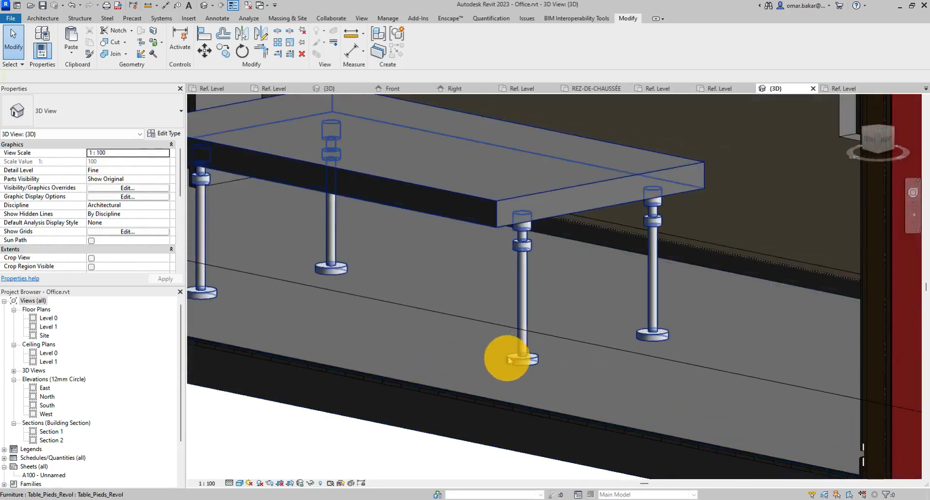
scroll(436, 344, "down", 3)
scroll(434, 343, "down", 3)
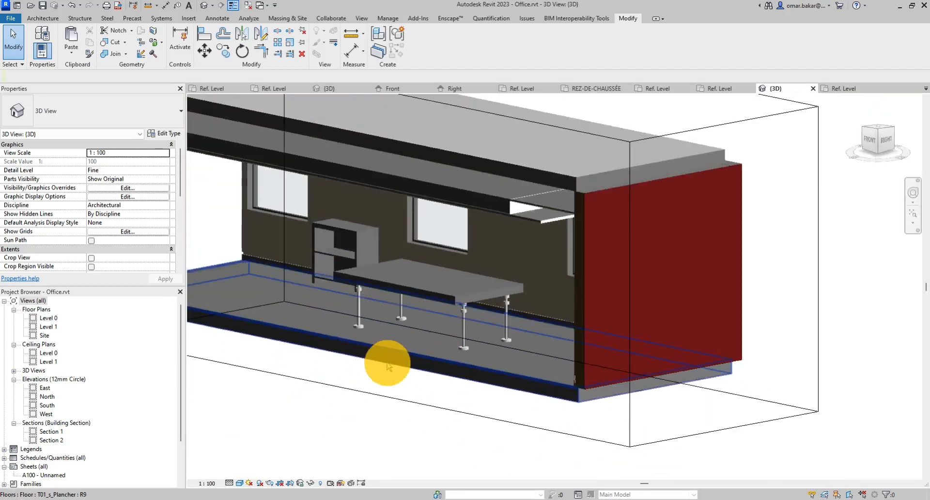
middle_click_drag(384, 368, 300, 398, "shift")
scroll(524, 317, "up", 3)
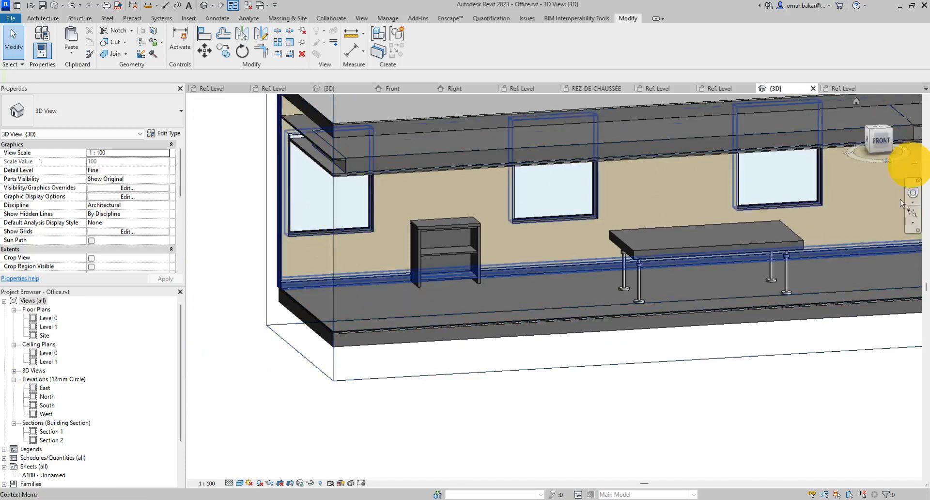
Close the Ref. Level views of the Profile_Baseboard and Profile_Retrait_lum families
left_click(838, 88)
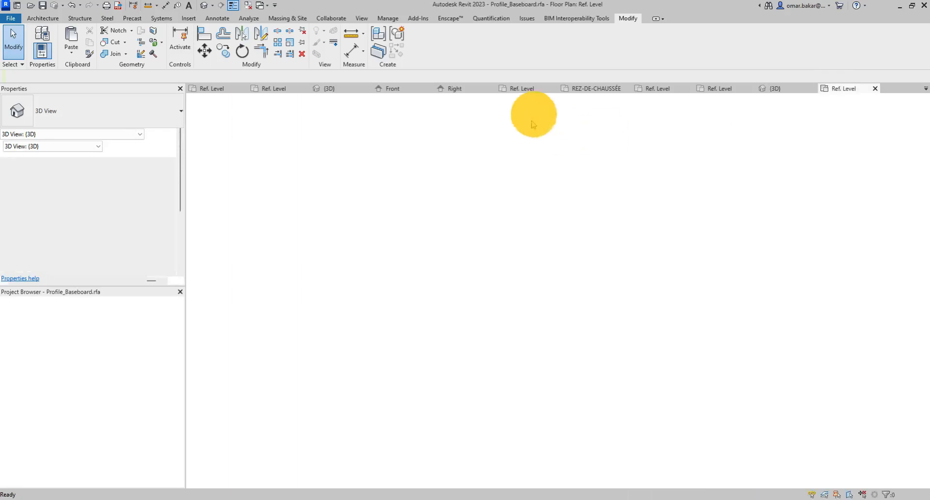
left_click(236, 7)
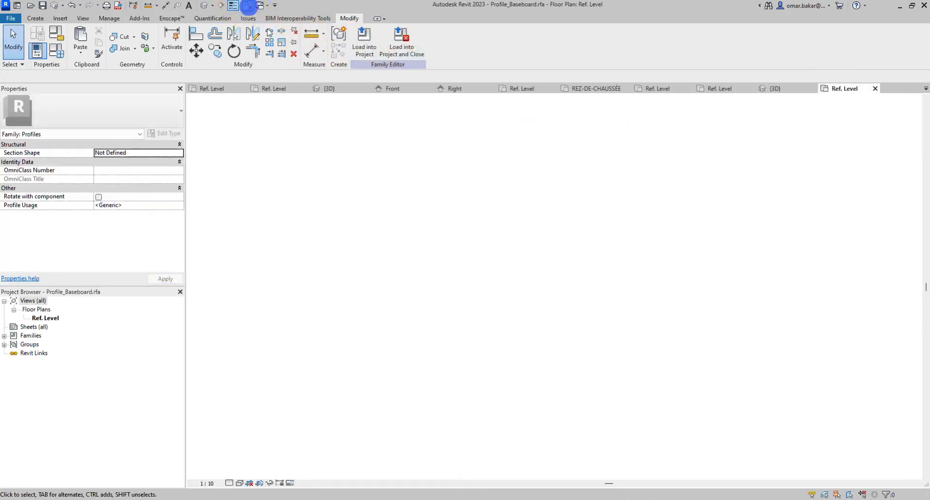
scroll(572, 218, "down", 4)
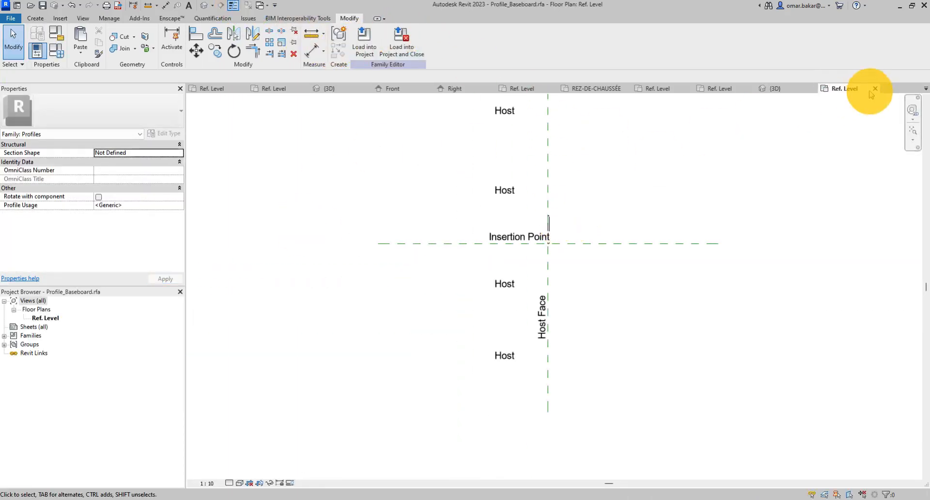
left_click(875, 89)
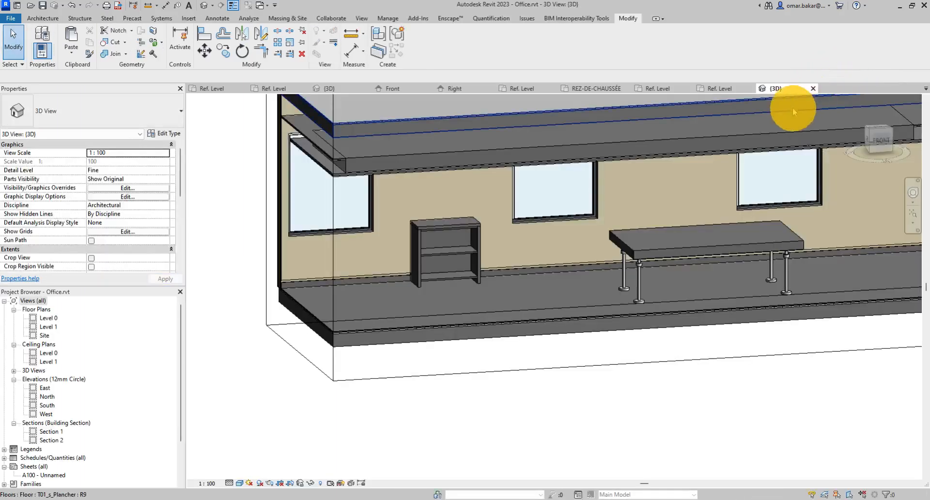
left_click(726, 88)
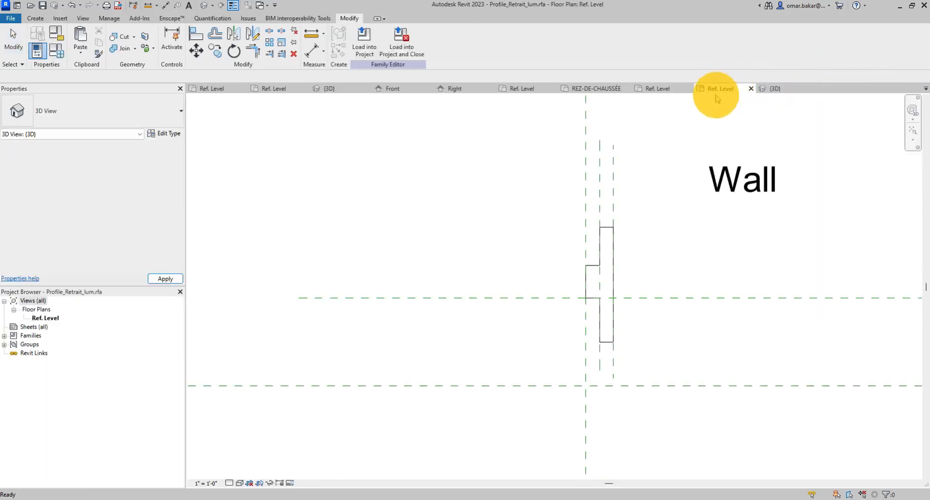
key("a")
key("l")
left_click(751, 89)
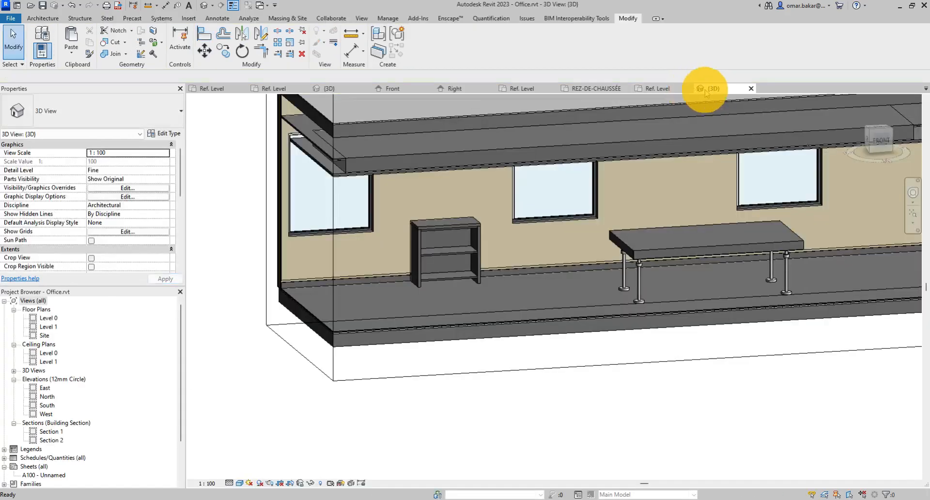
Switch to the Fenêtres_Fixe window family without saving and open its Interior elevation
left_click(657, 88)
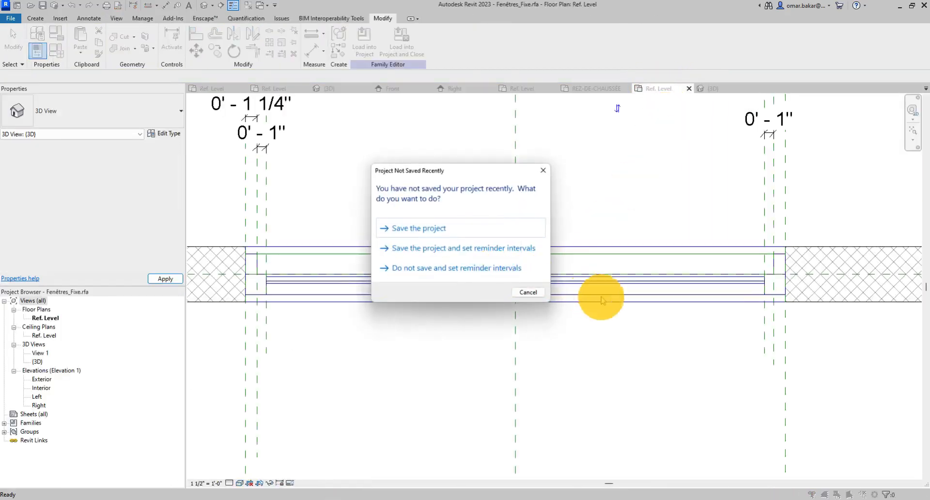
left_click(529, 293)
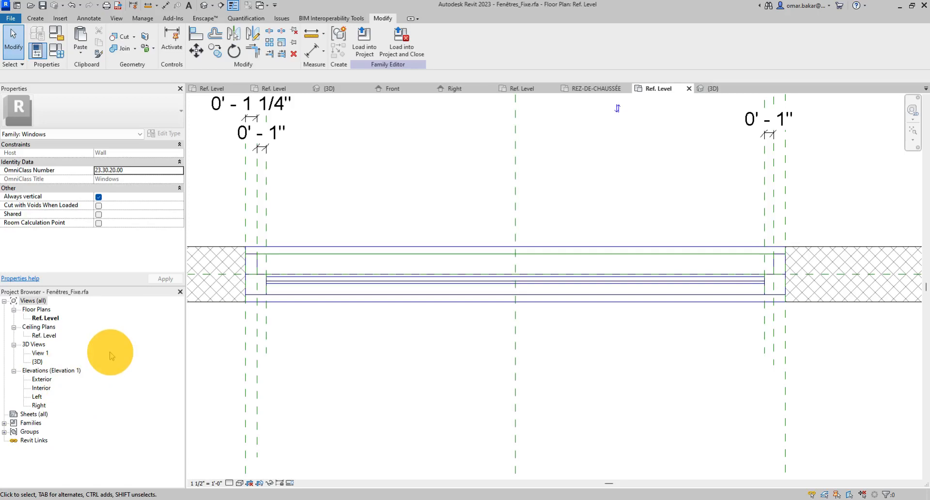
double_click(42, 387)
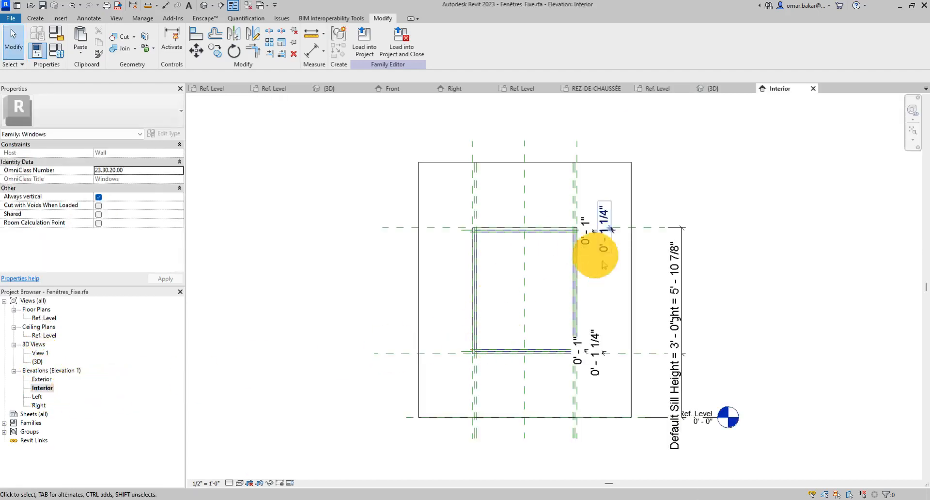
Add a text note reading "VF" inside the window frame, near the upper-right corner of the glazing
scroll(570, 315, "up", 3)
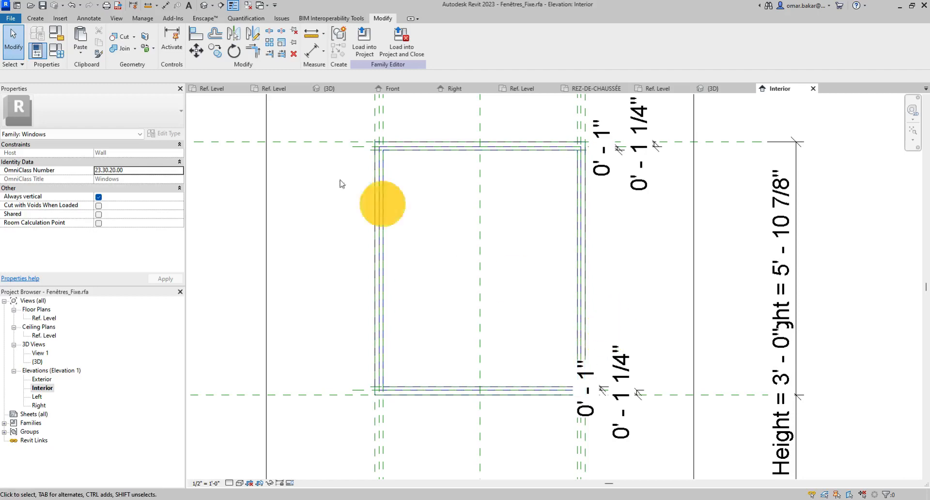
left_click(89, 19)
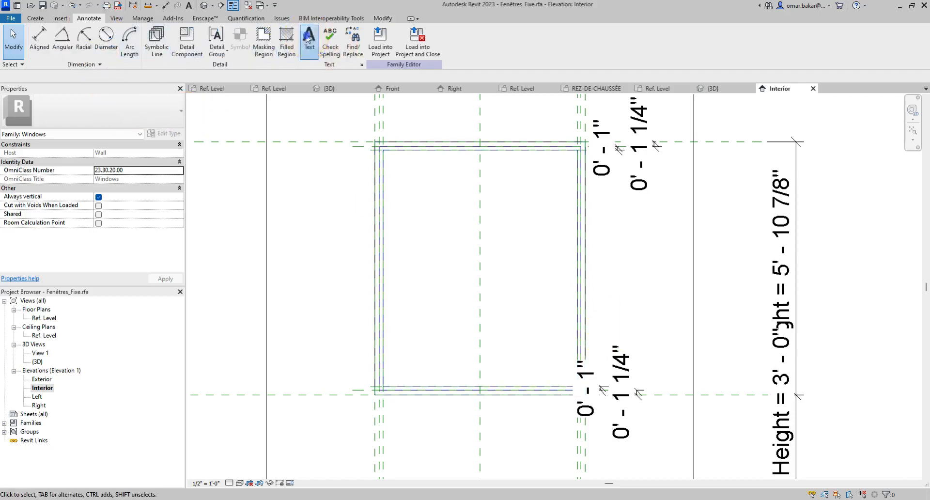
left_click(304, 36)
scroll(525, 168, "up", 2)
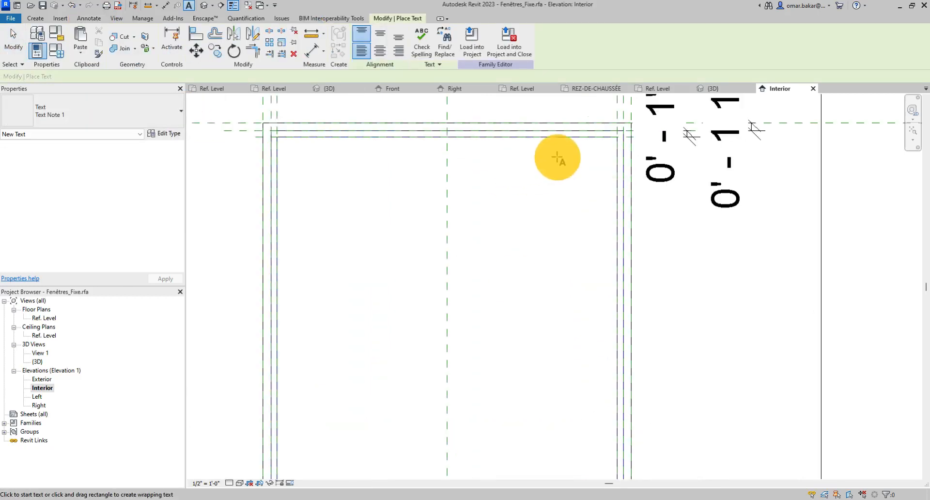
left_click_drag(529, 158, 606, 227)
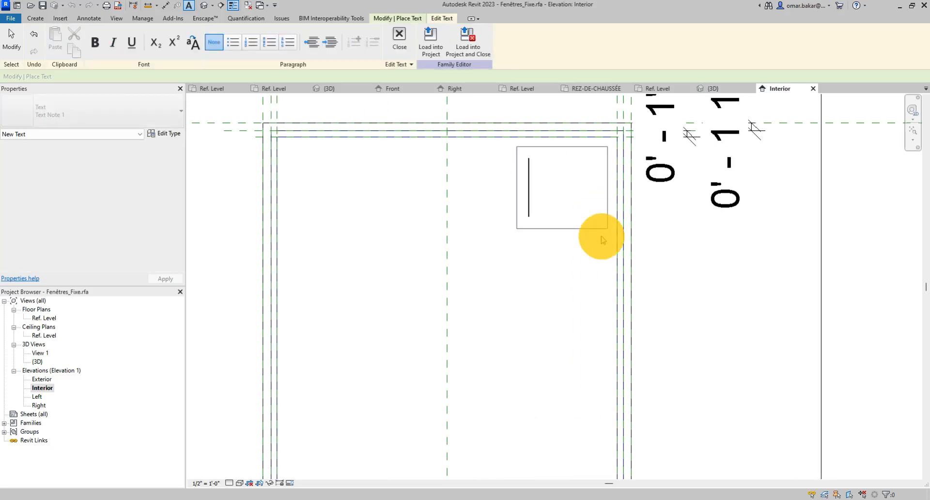
key("Caps_Lock")
type("VF")
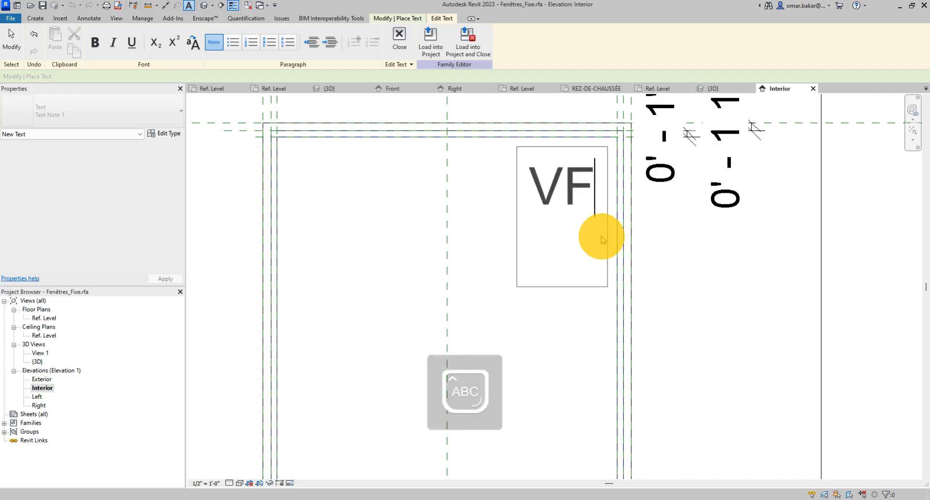
left_click(681, 242)
scroll(680, 250, "down", 5)
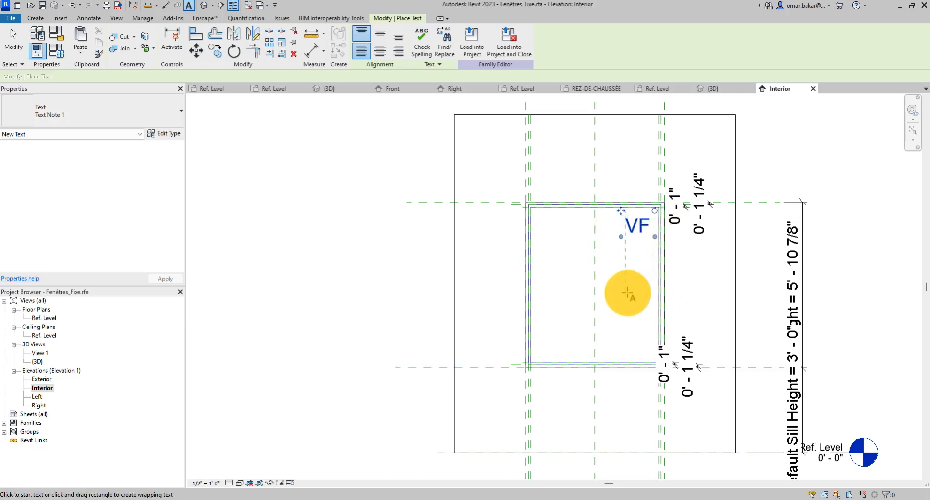
Switch the Interior elevation to a visual style that hides overlapped edges and leave text placement
scroll(617, 310, "up", 2)
scroll(616, 311, "up", 1)
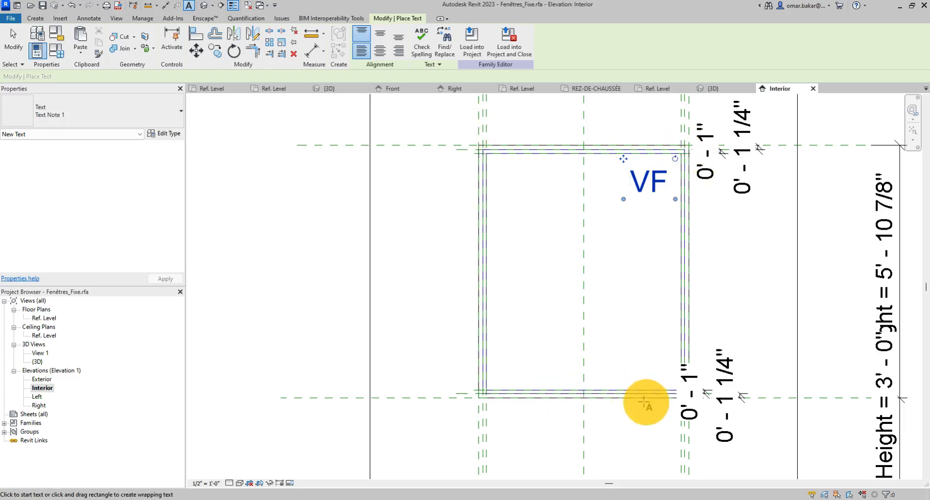
left_click(241, 482)
left_click(251, 444)
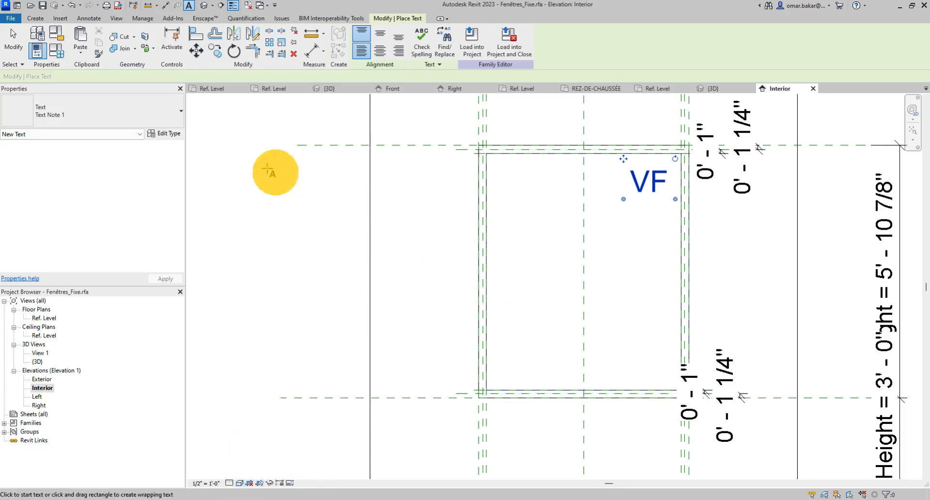
left_click(13, 43)
left_click(243, 229)
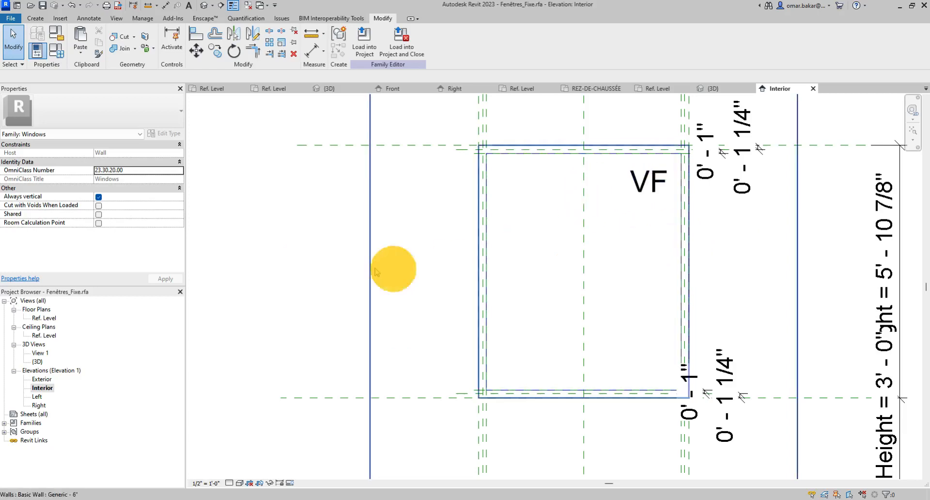
Select the glazing extrusion, the host wall and the VF text note one by one to check their properties
left_click(484, 220)
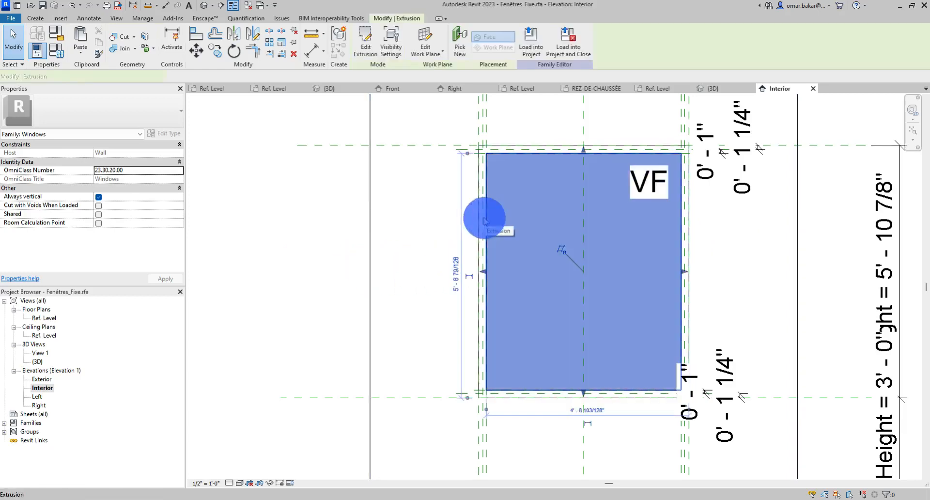
left_click(419, 201)
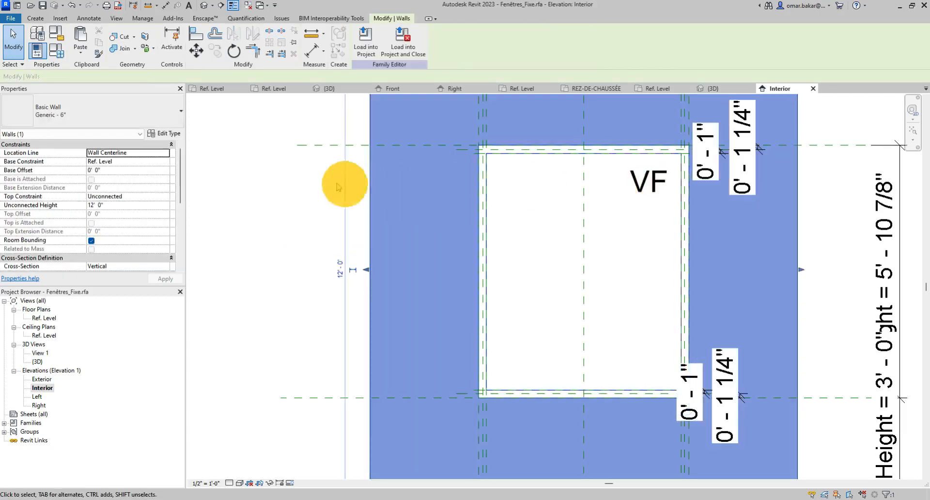
left_click(294, 196)
left_click(656, 180)
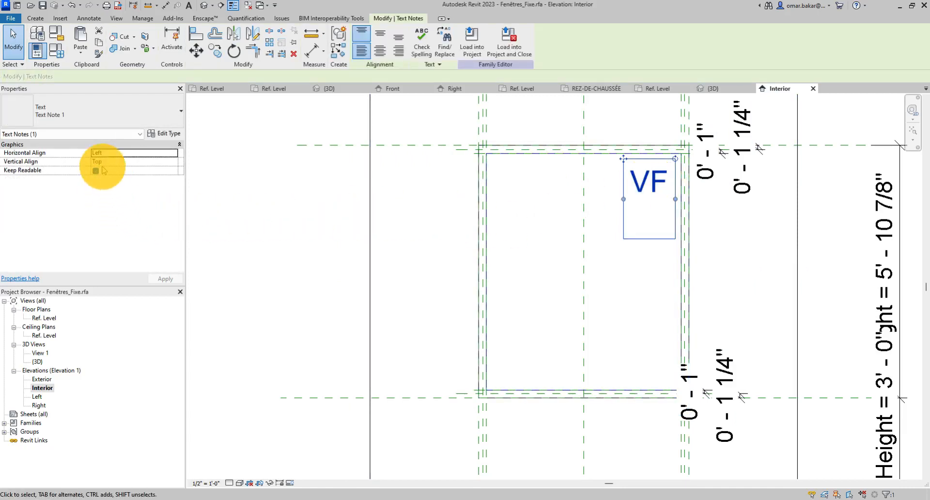
left_click(277, 199)
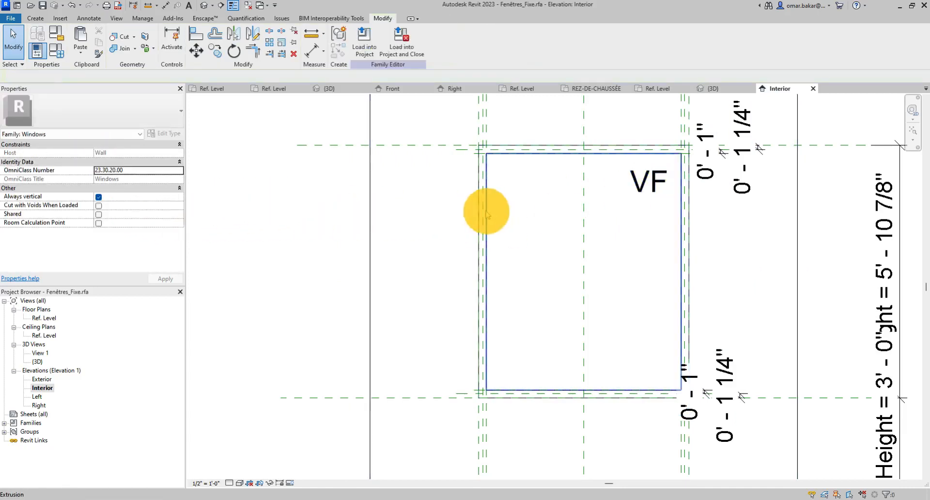
Set the window frame extrusion to stay hidden in Plan/RCP views and display at Coarse, Medium and Fine detail levels
left_click(482, 213)
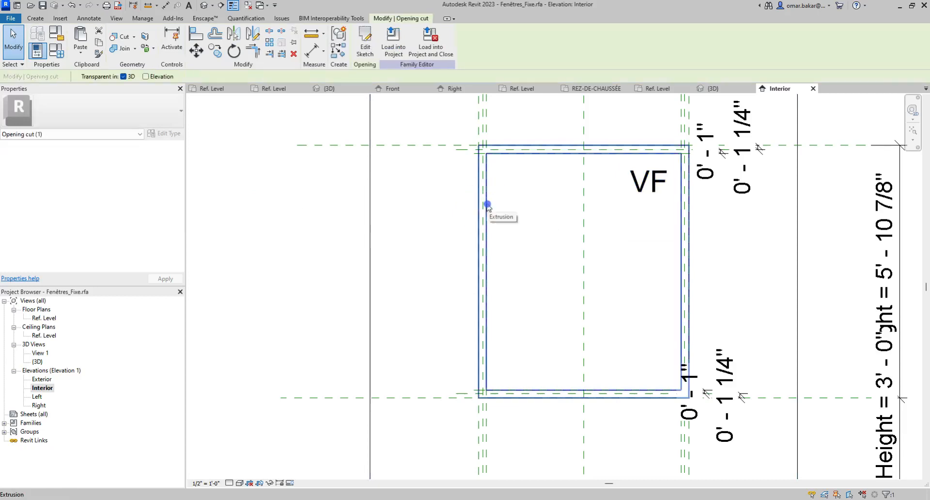
left_click(486, 203)
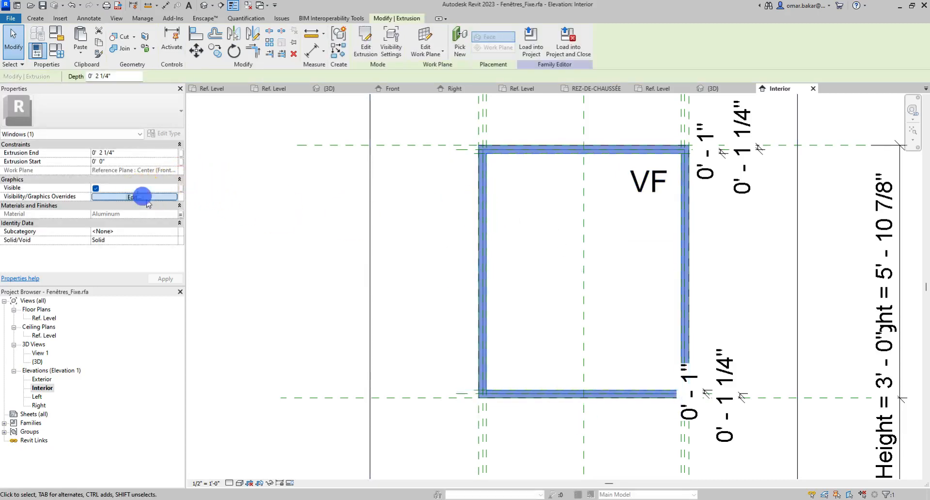
left_click(138, 197)
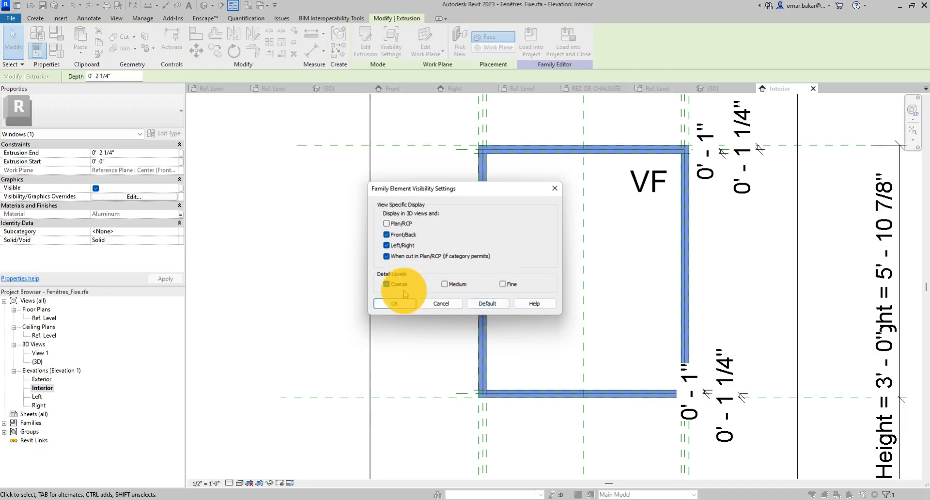
left_click(504, 285)
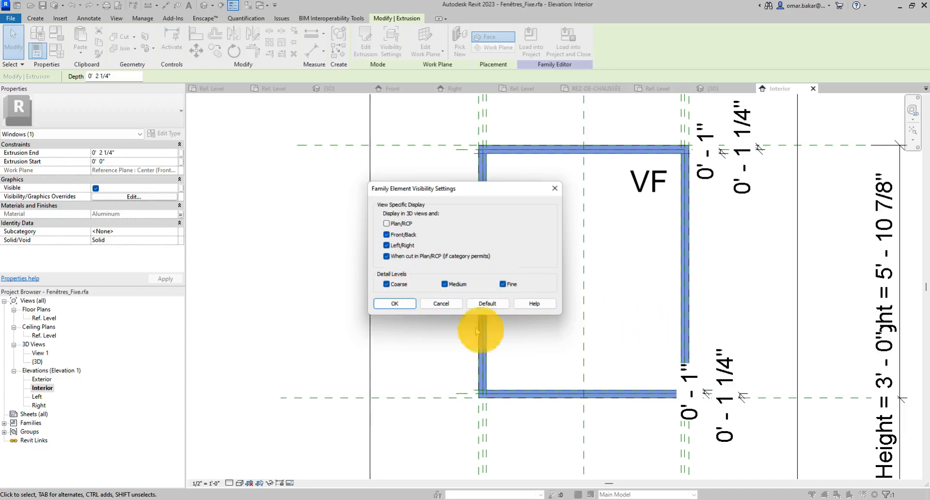
left_click(397, 304)
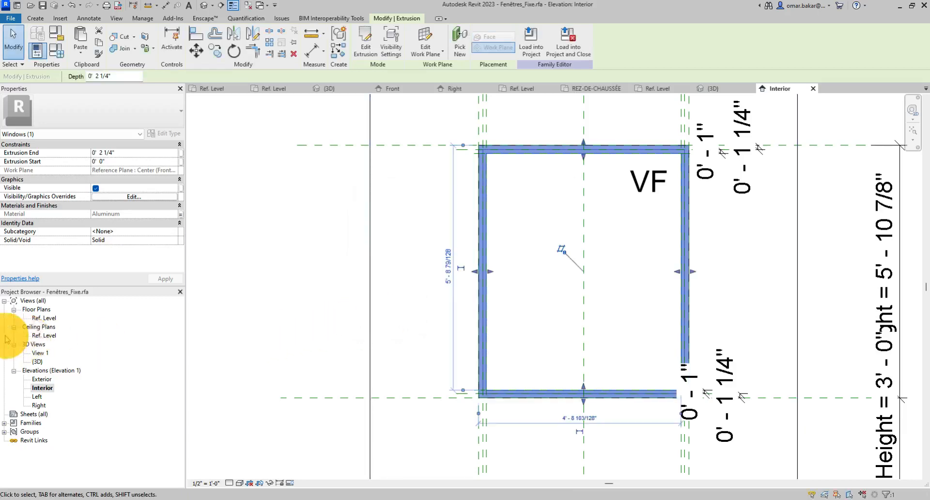
Open the Ref. Level floor plan and clear the frame extrusion selection
double_click(48, 318)
left_click(313, 293)
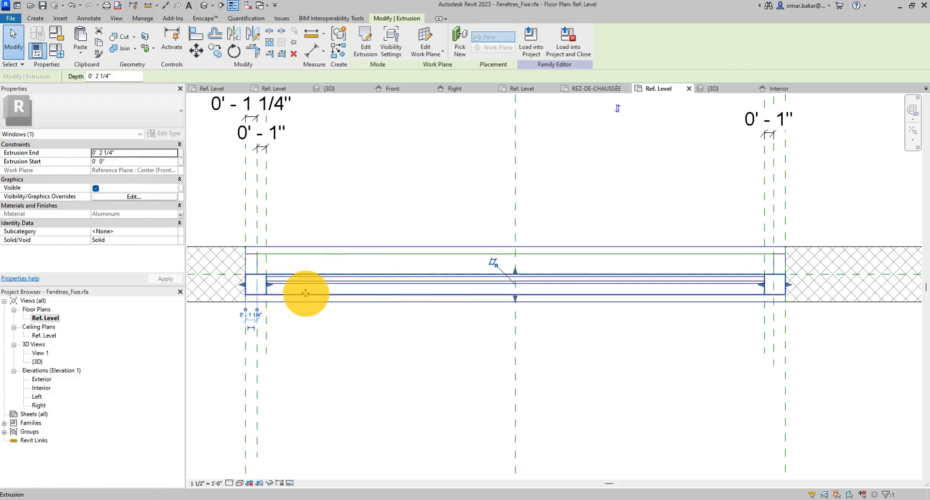
left_click(340, 333)
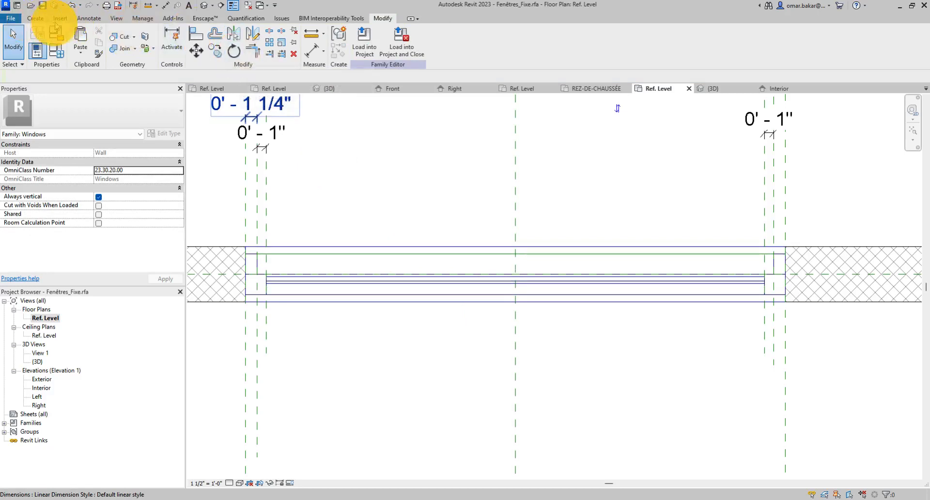
Turn off Plan/RCP display for the frame extrusion in its visibility settings and deselect it
left_click(89, 19)
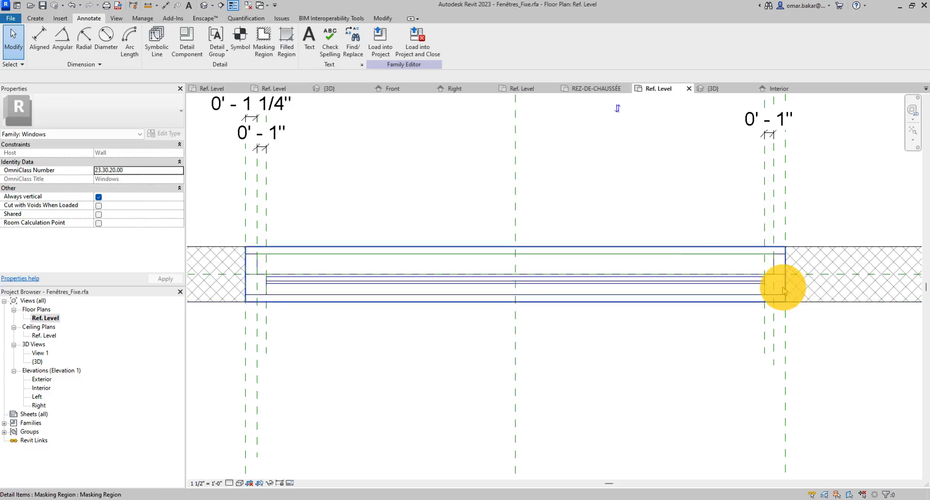
left_click(251, 278)
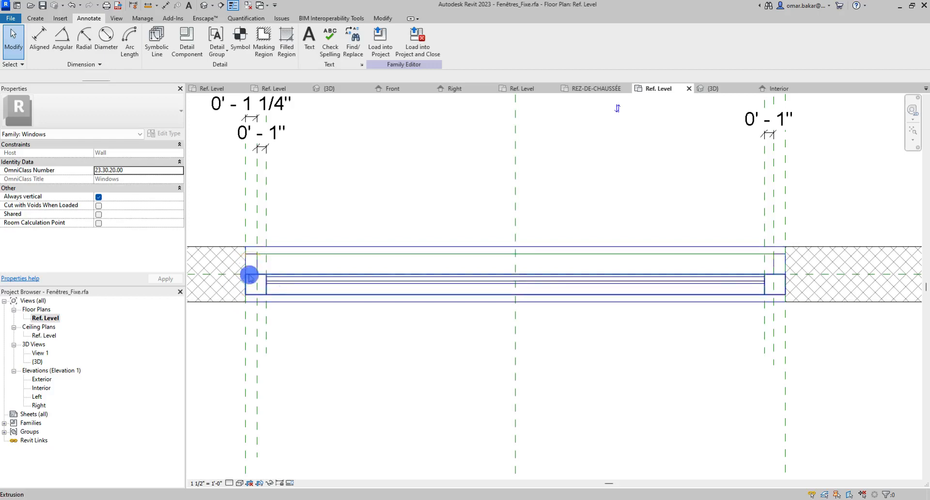
left_click(142, 197)
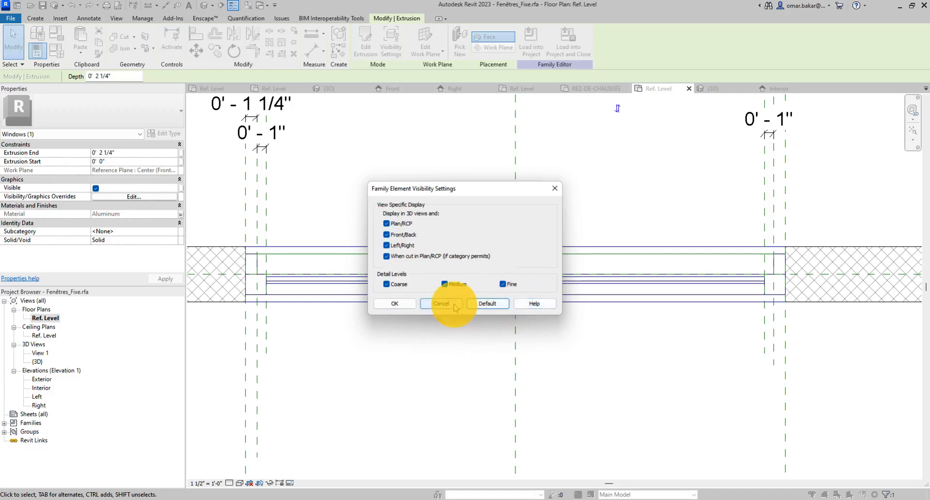
left_click(386, 223)
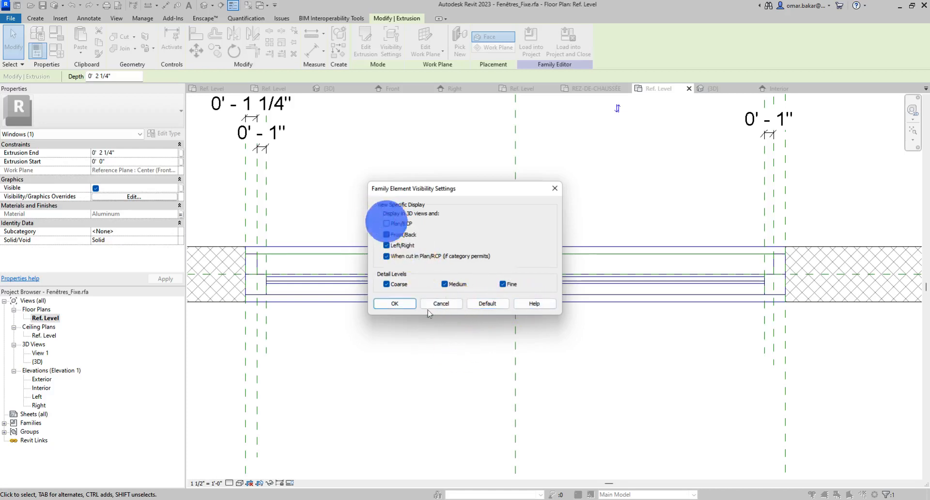
left_click(395, 303)
key("Escape")
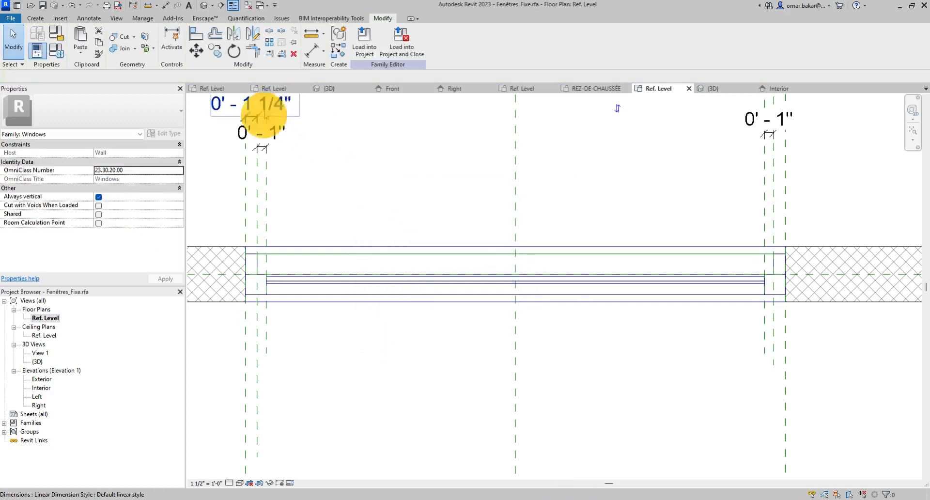
Start a masking region and sketch a rectangular boundary covering the full window opening between both wall faces
left_click(87, 19)
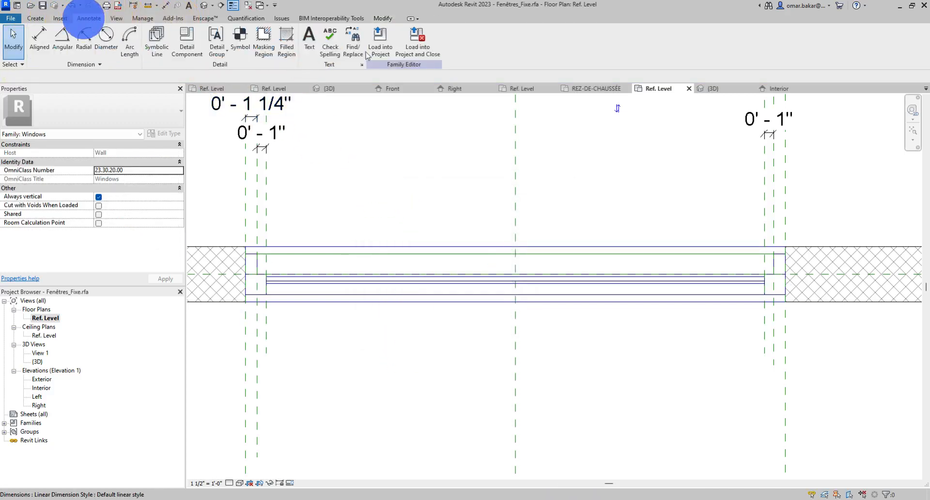
left_click(264, 39)
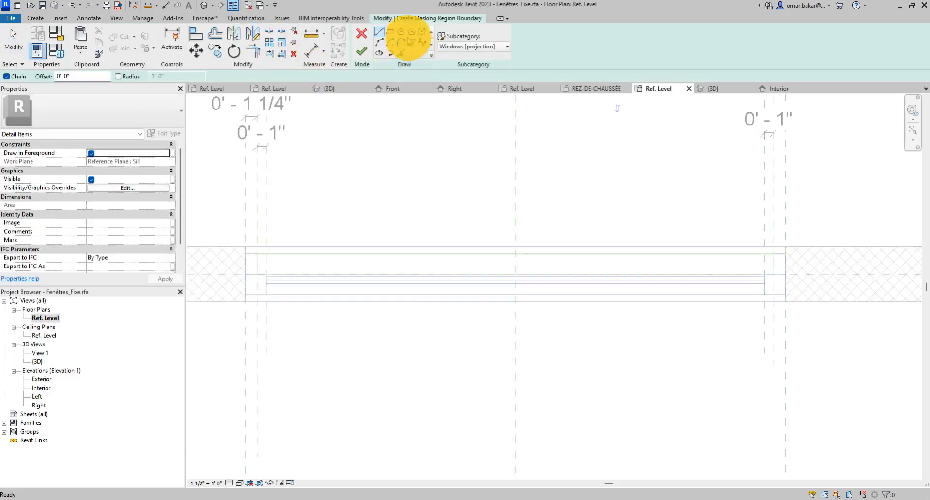
left_click(389, 33)
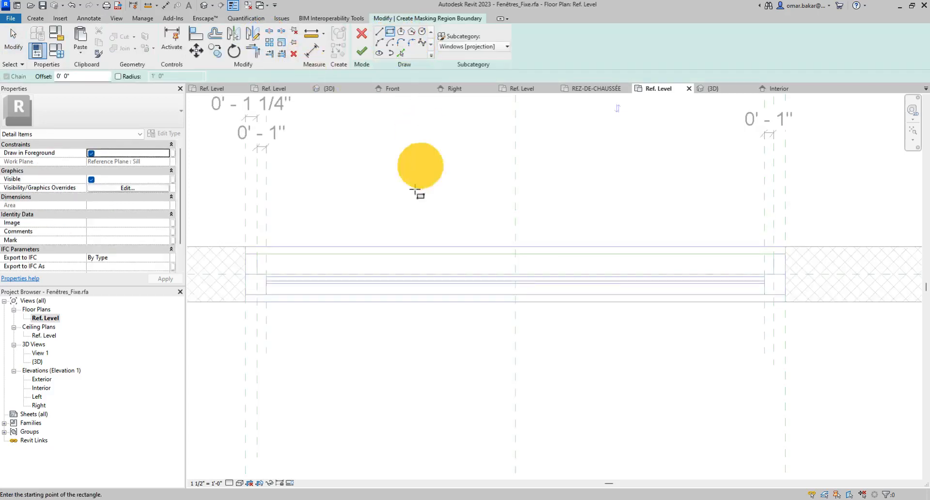
left_click(248, 245)
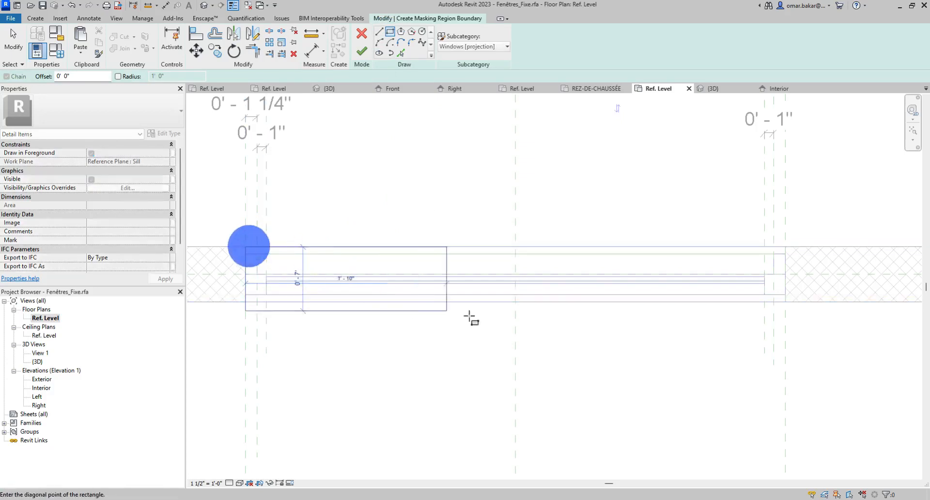
left_click(784, 301)
left_click(784, 301)
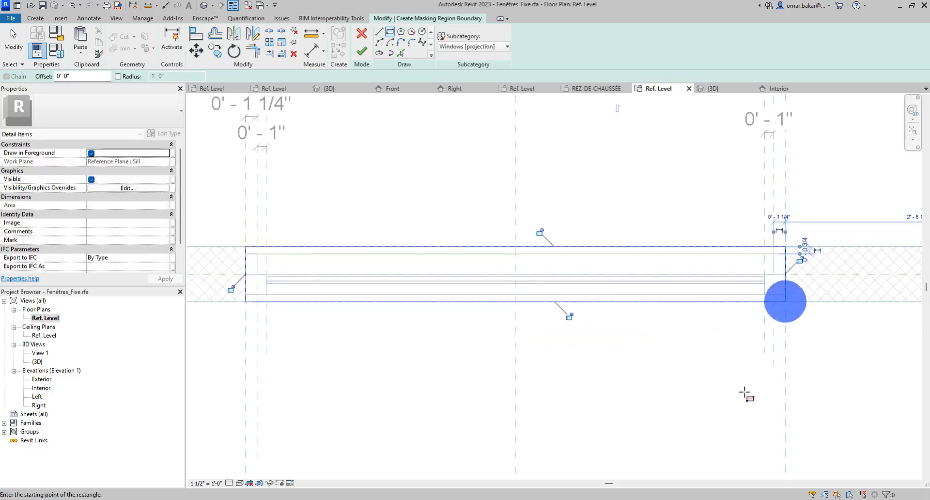
Lock all four sides of the masking region boundary to their aligned references and finish the sketch
left_click(569, 316)
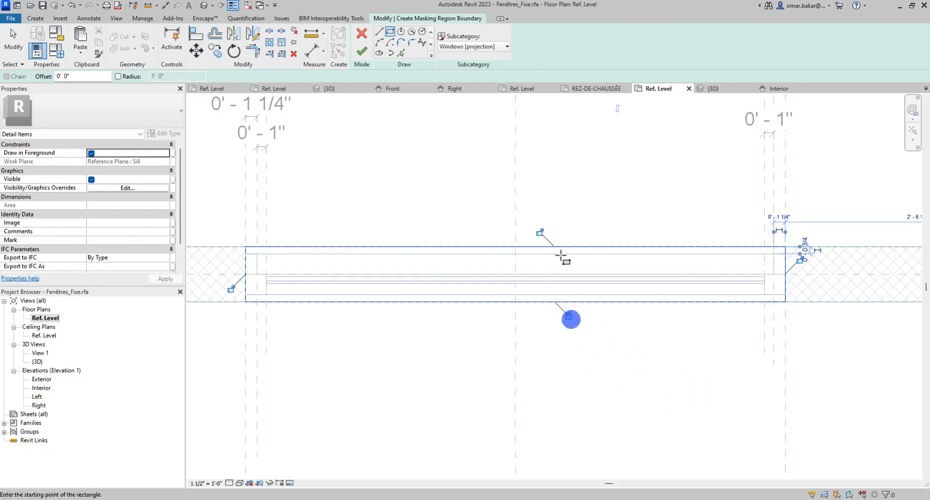
left_click(540, 233)
left_click(799, 260)
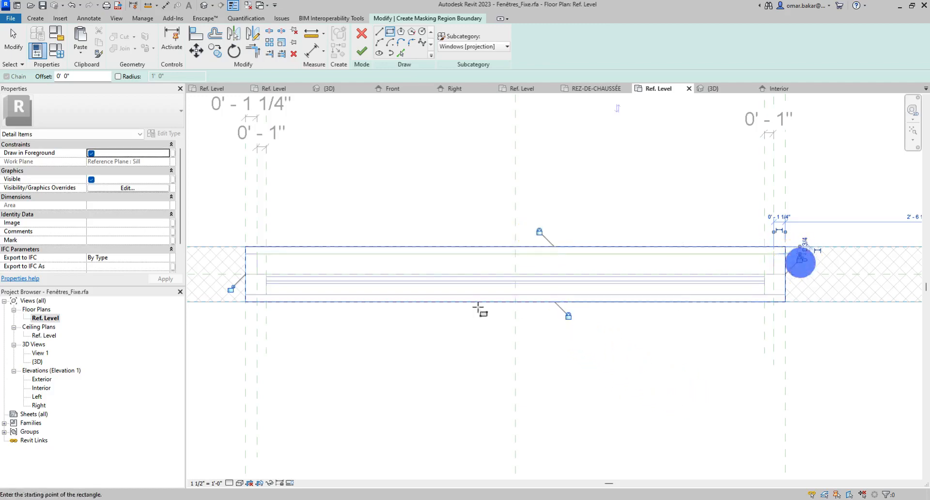
left_click(232, 288)
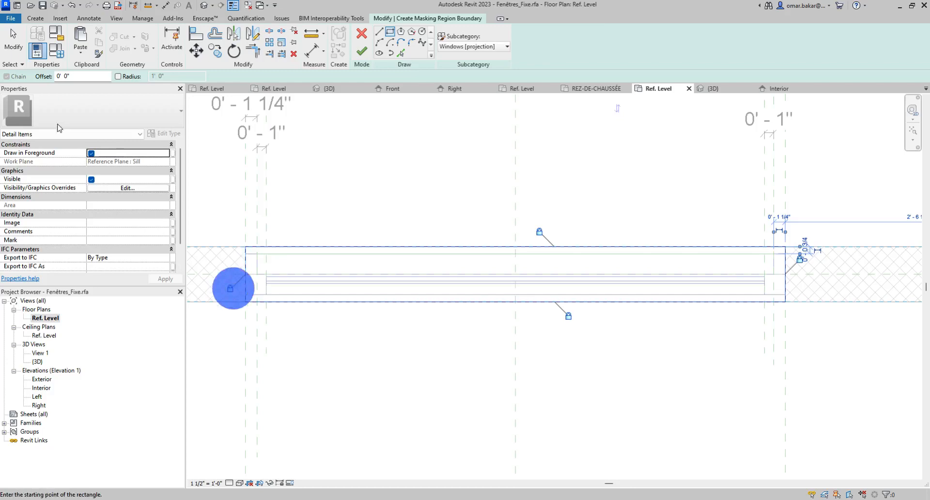
left_click(13, 43)
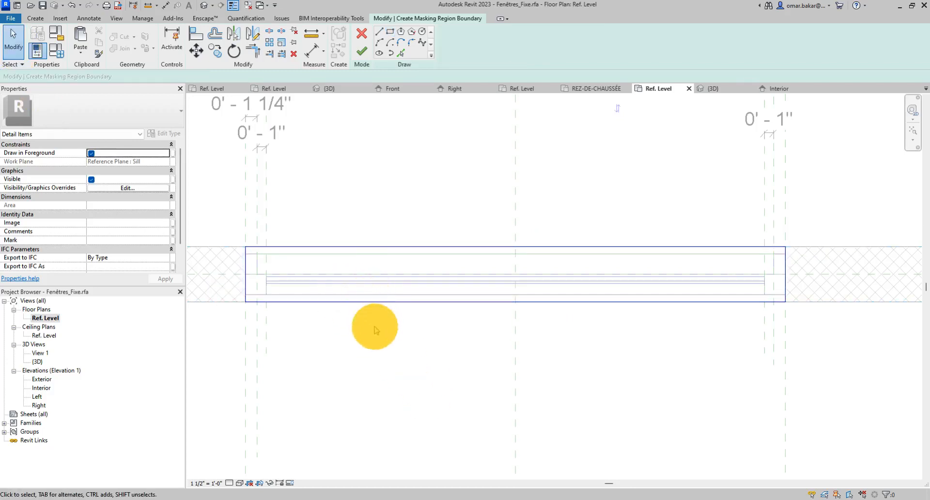
left_click(361, 50)
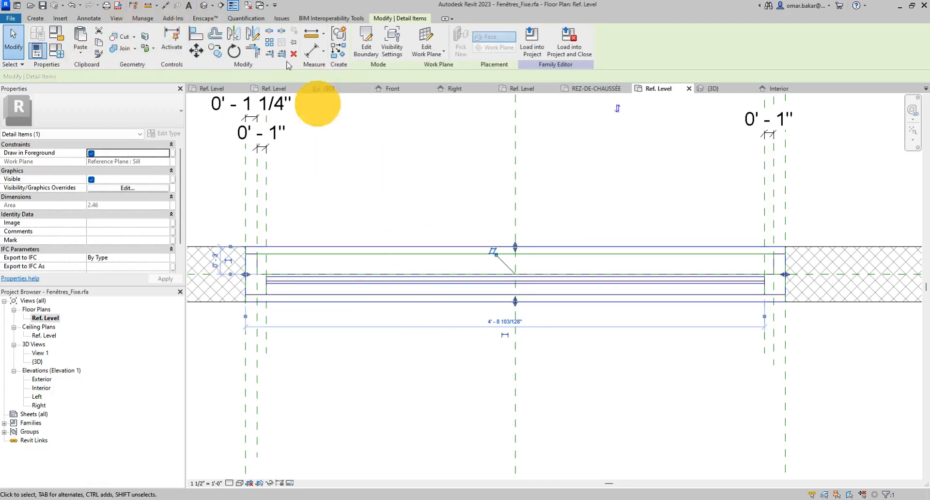
Trace the stepped profile of the left window jamb with symbolic lines in the Frame/Mullion [cut] subcategory
left_click(89, 19)
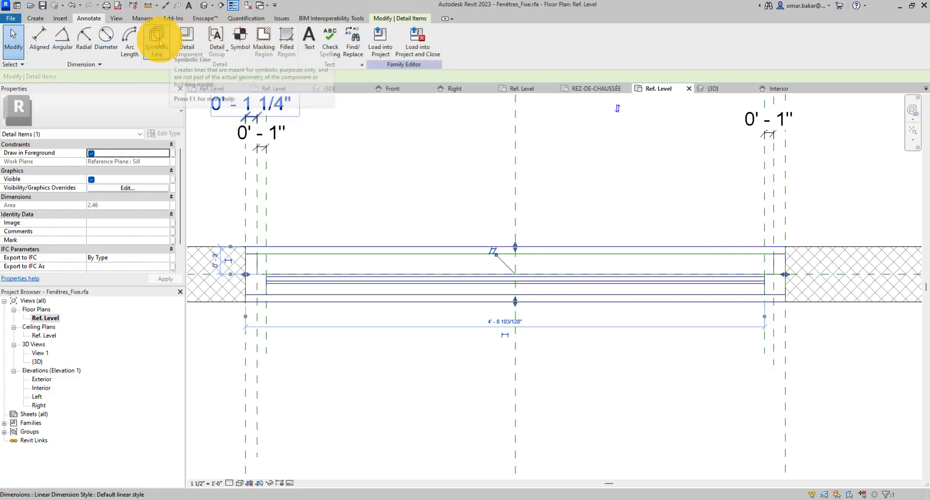
left_click(157, 41)
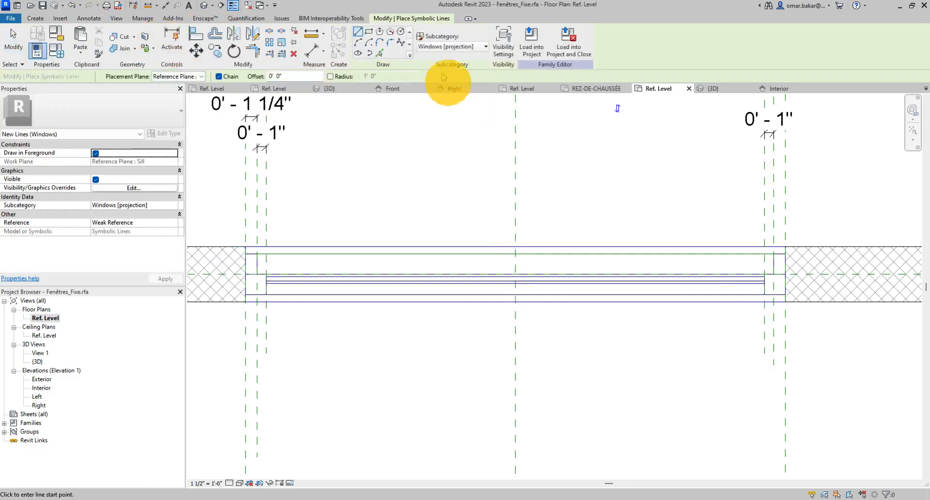
left_click(468, 48)
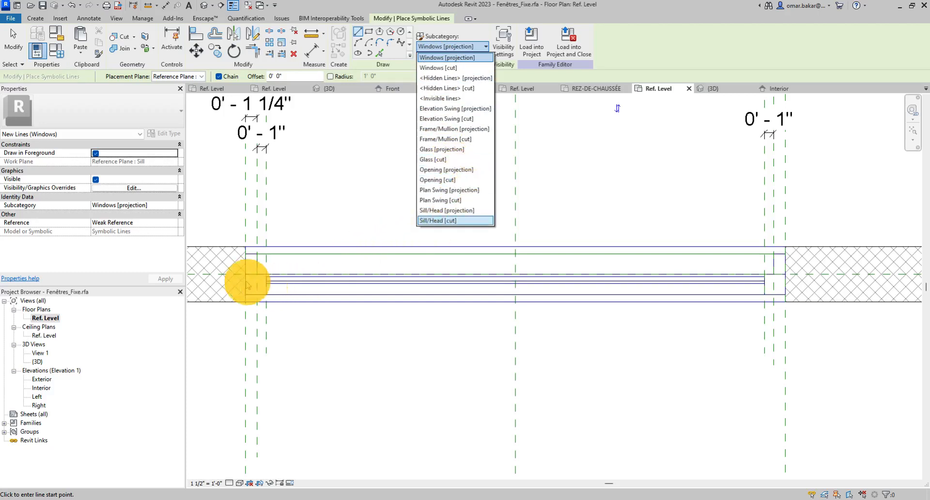
left_click(446, 140)
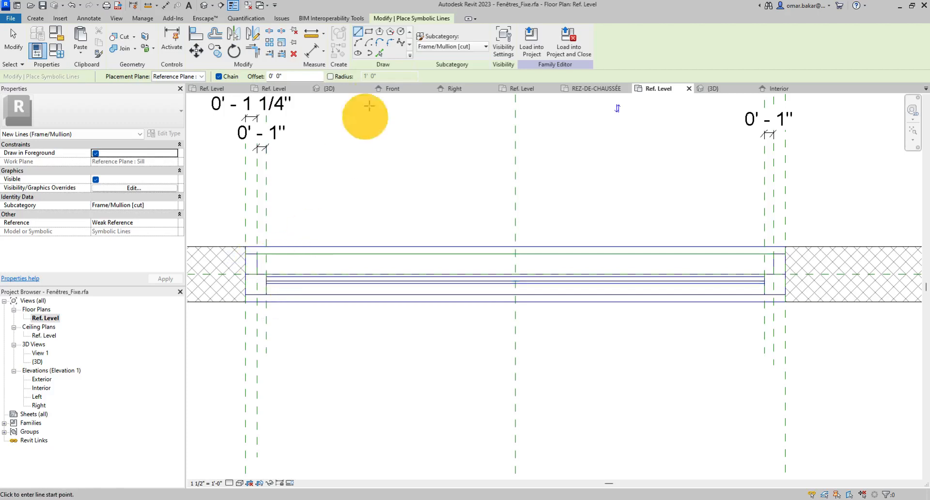
scroll(216, 295, "up", 3)
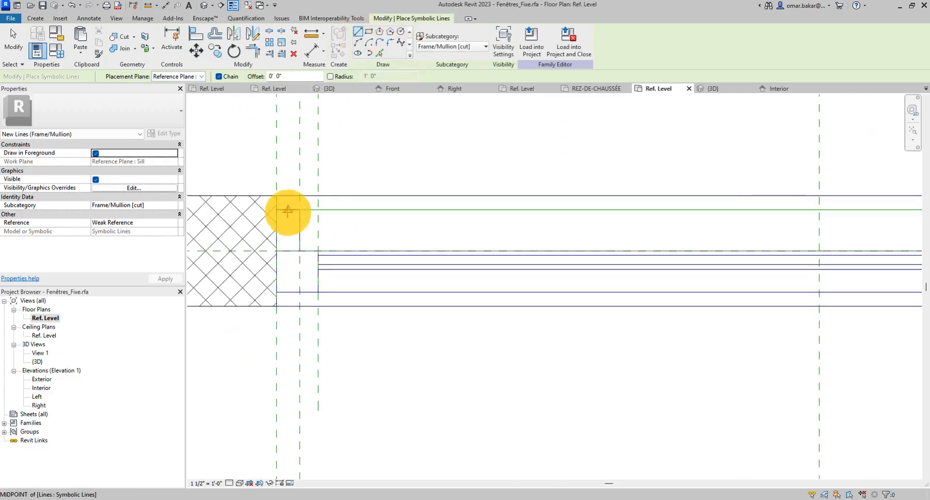
left_click(276, 209)
left_click(299, 210)
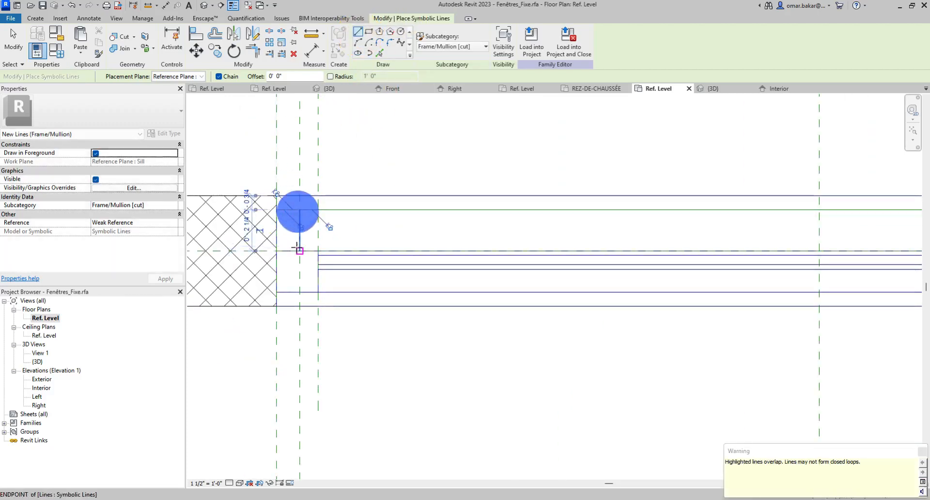
left_click(299, 250)
left_click(318, 251)
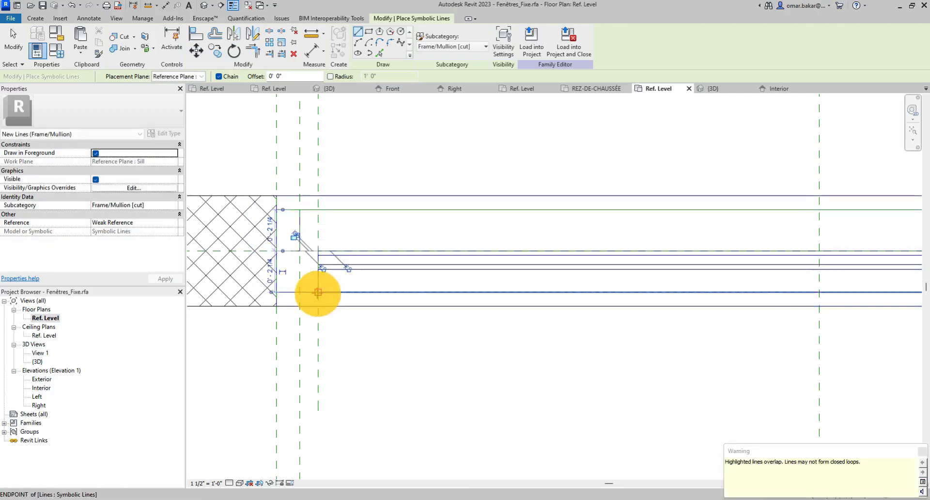
left_click(318, 292)
left_click(277, 292)
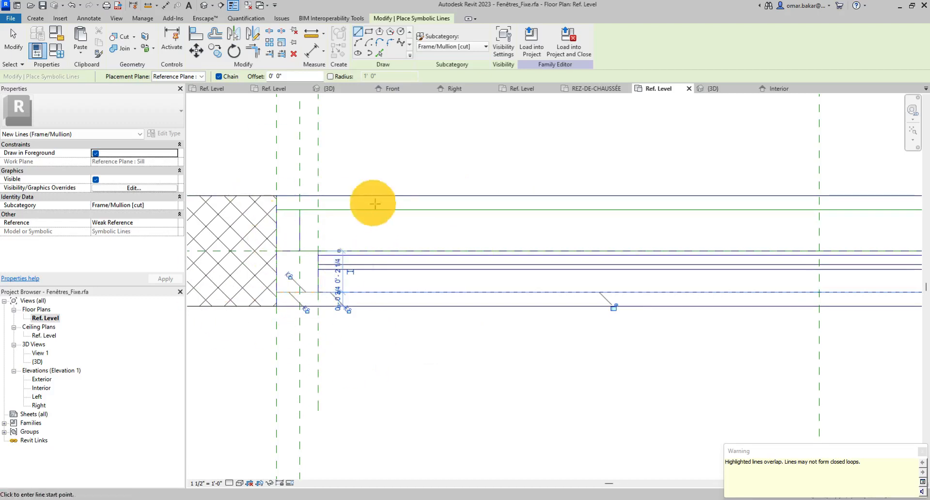
Review the subcategories available for the next symbolic lines, including the Glass options
scroll(431, 297, "down", 1)
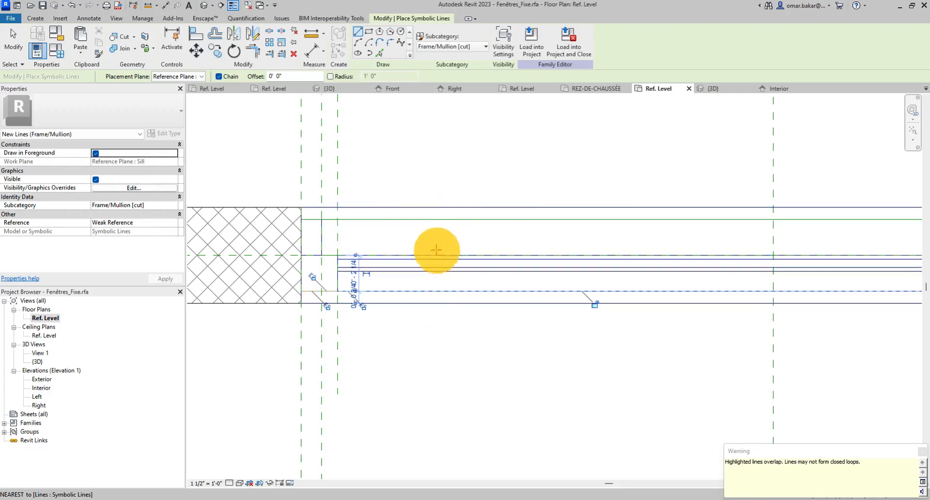
left_click(483, 46)
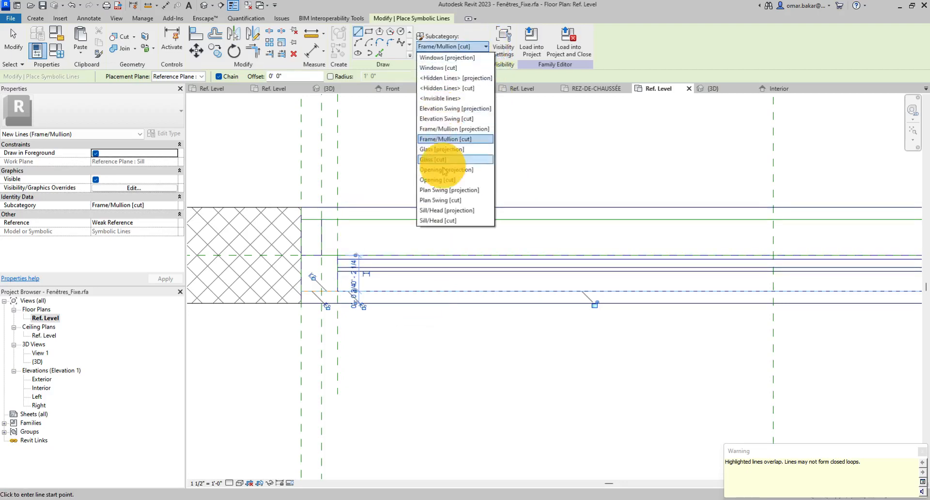
left_click(412, 279)
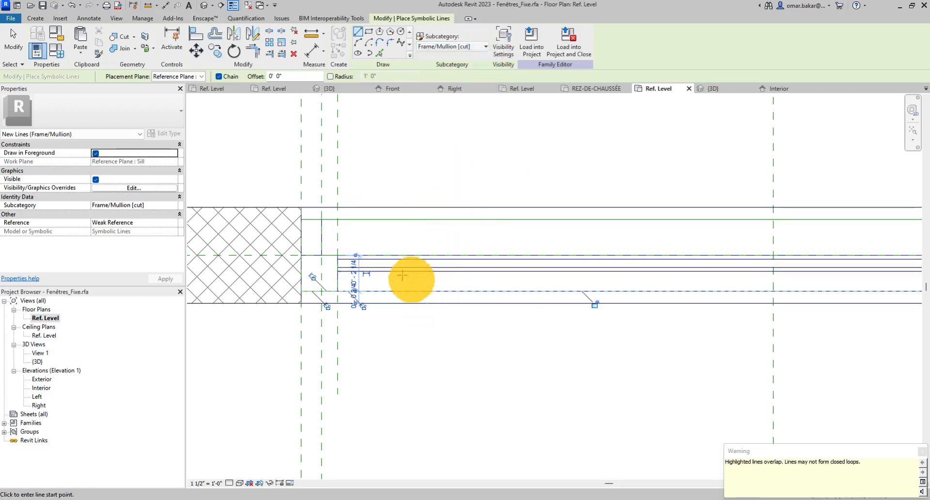
left_click(469, 46)
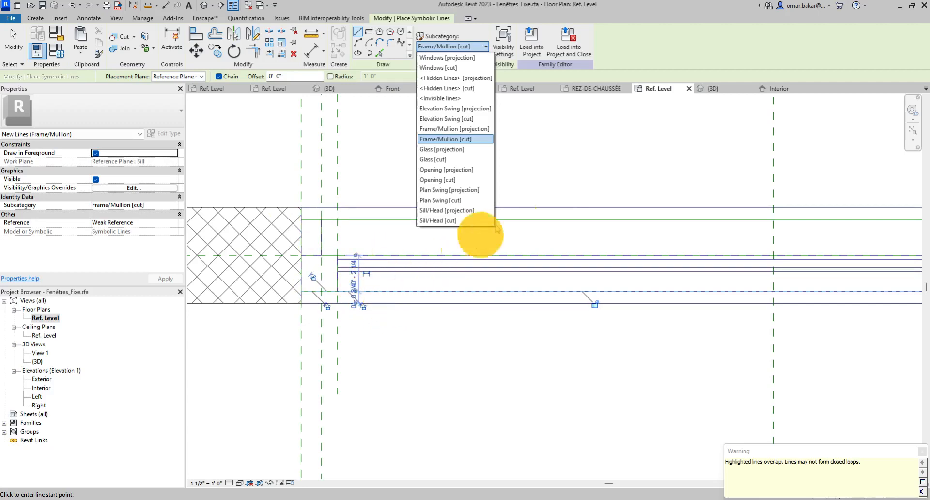
Finish placing symbolic lines in the window family and check which open projects it can be loaded into
left_click(585, 147)
key("Escape")
key("Escape")
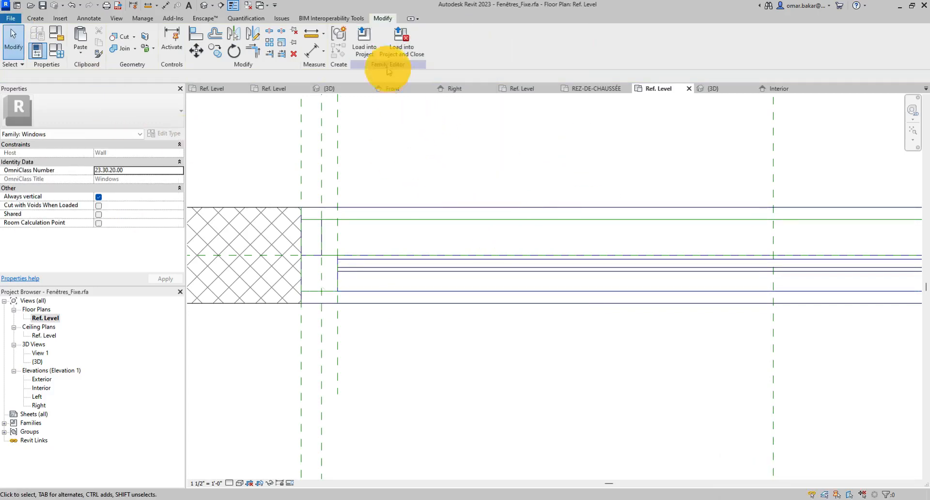
left_click(364, 41)
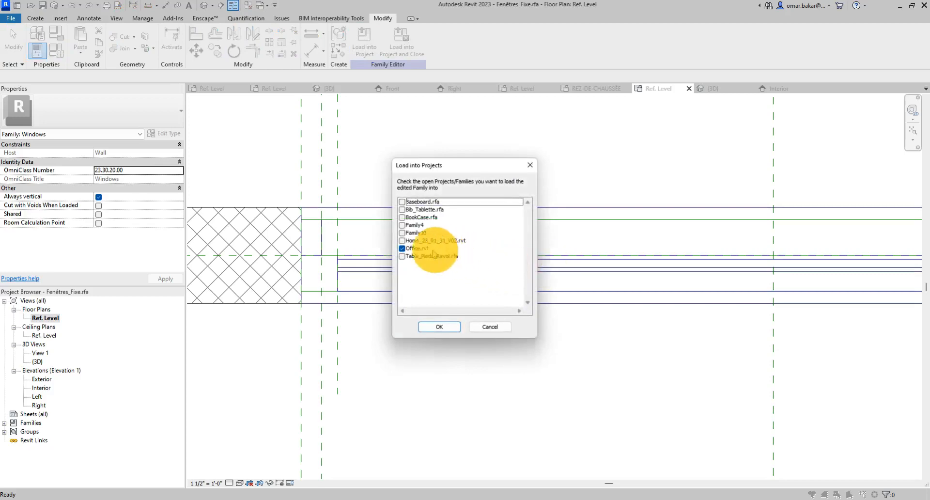
left_click(499, 329)
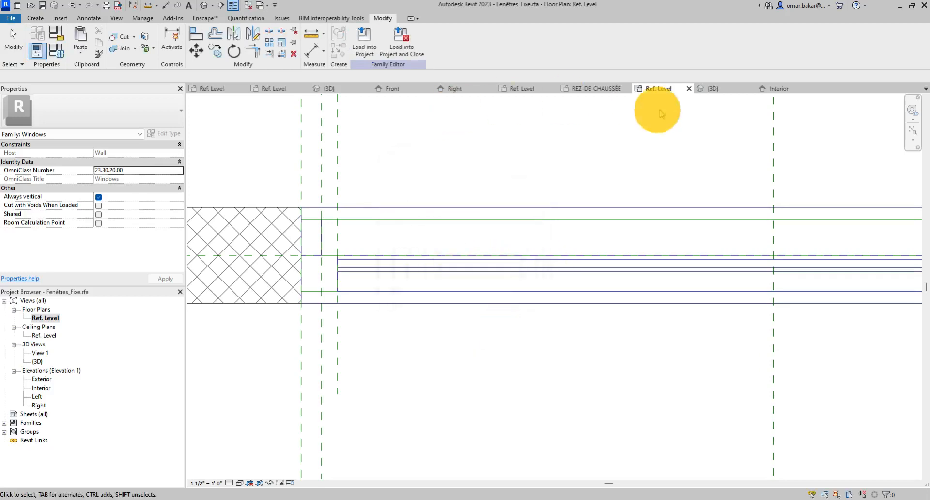
Open the Level 0 floor plan of the Office project and turn off Thin Lines for the window close-up
left_click(765, 92)
left_click(712, 89)
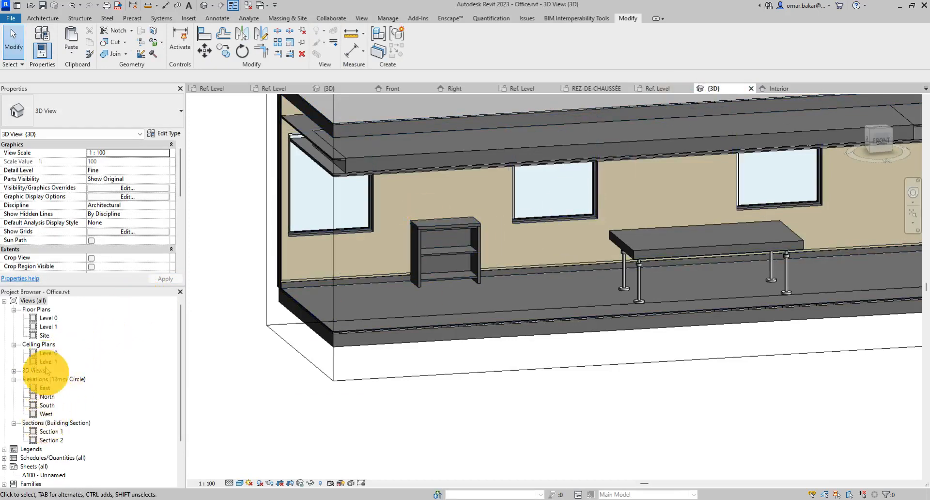
double_click(48, 318)
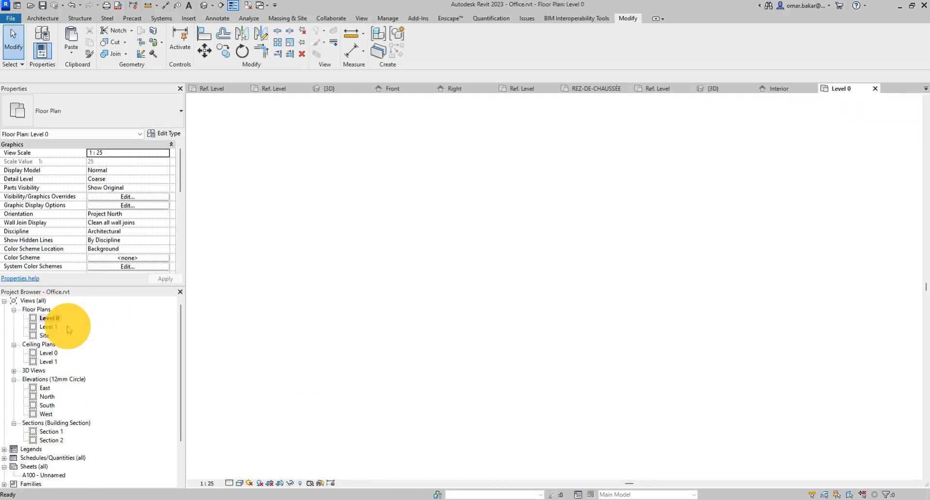
scroll(662, 217, "up", 5)
scroll(662, 216, "up", 6)
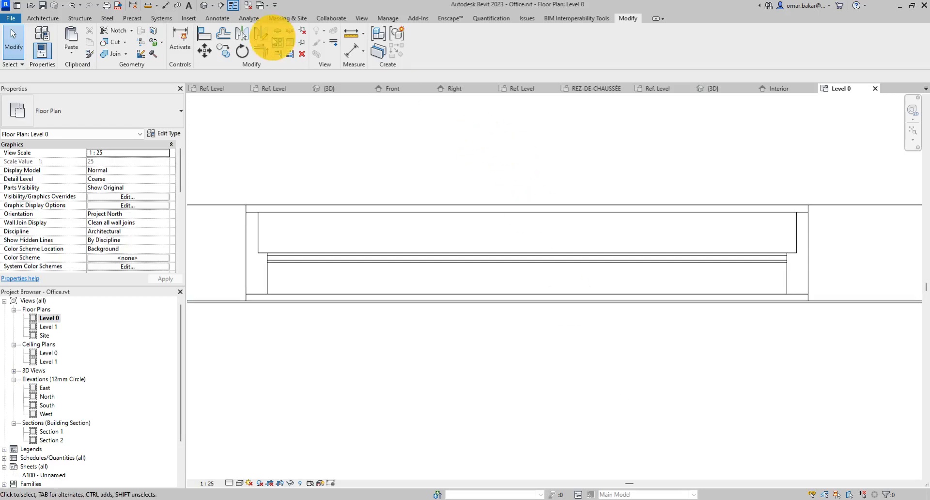
left_click(231, 5)
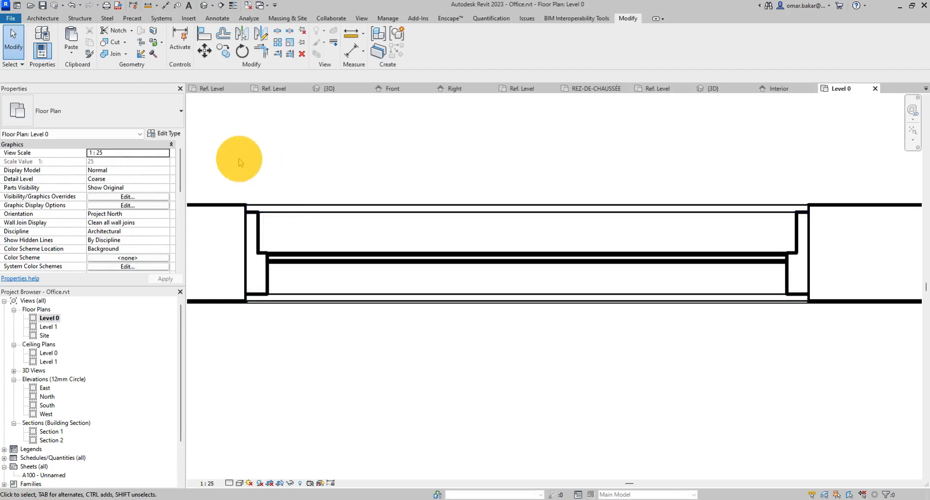
Examine the projection and cut line weights of the Windows subcategories in the project's Object Styles
left_click(390, 18)
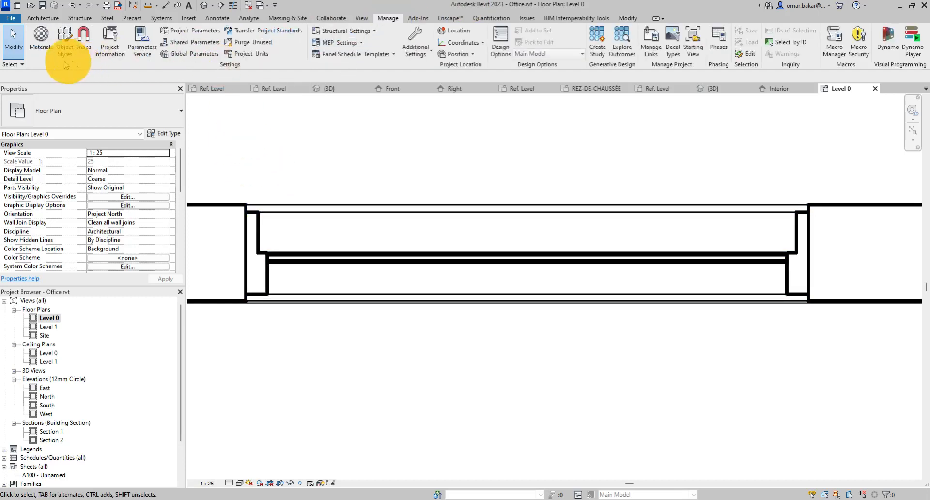
left_click(65, 42)
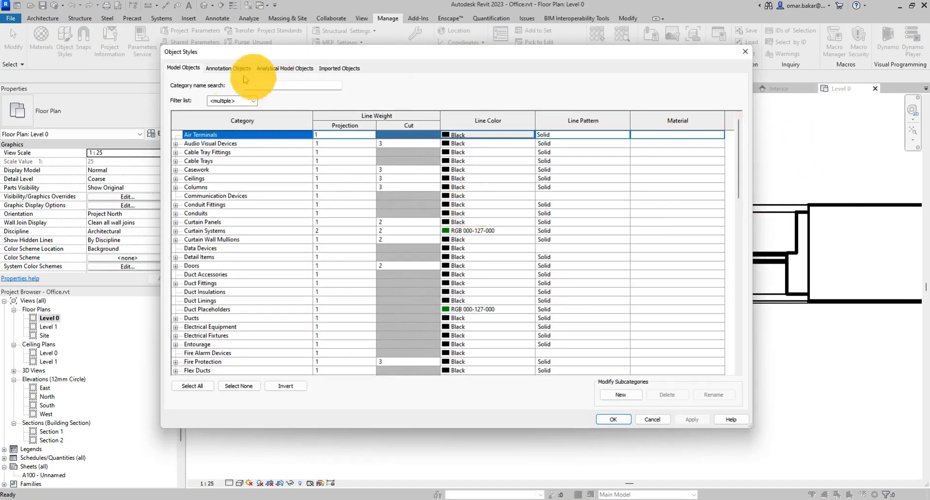
left_click(228, 68)
left_click_drag(737, 121, 737, 377)
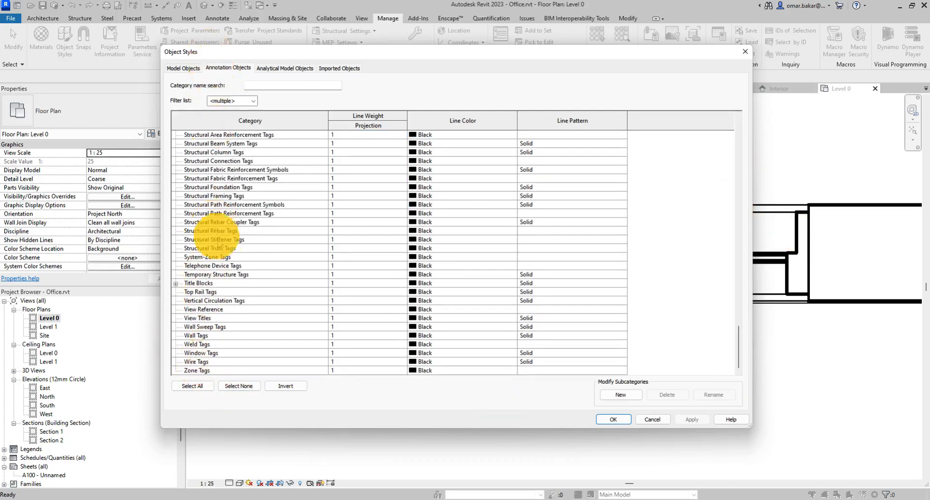
scroll(244, 261, "up", 12)
scroll(258, 288, "up", 15)
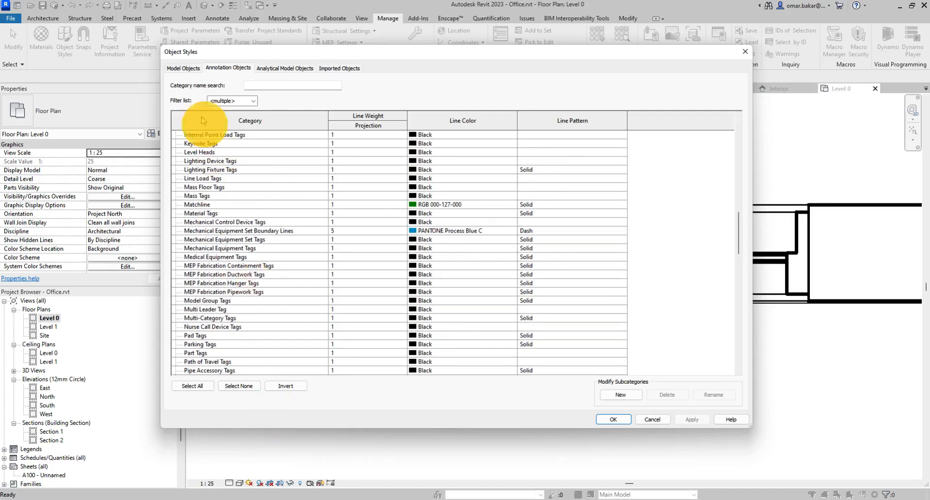
left_click(183, 68)
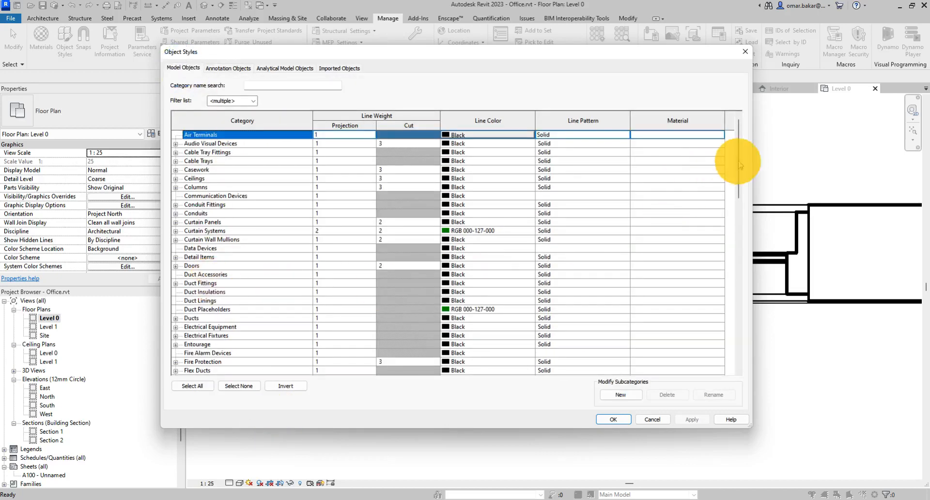
left_click_drag(738, 162, 741, 353)
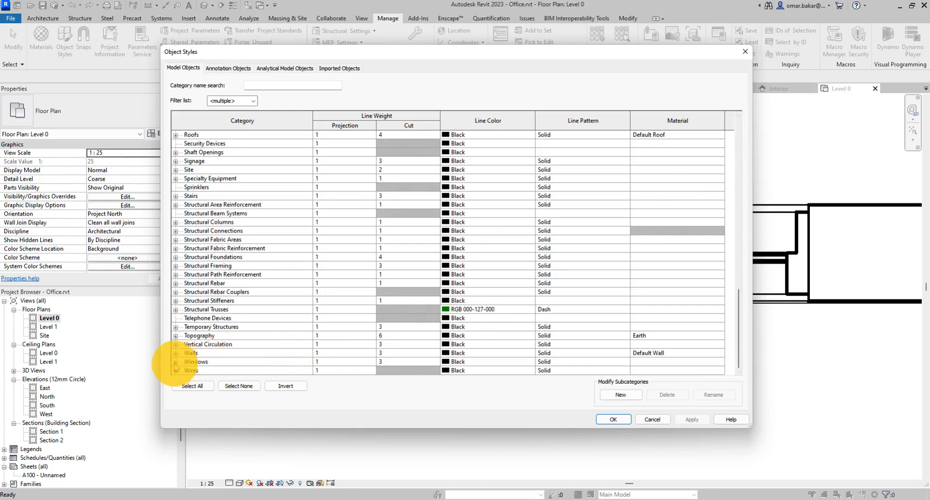
left_click(175, 361)
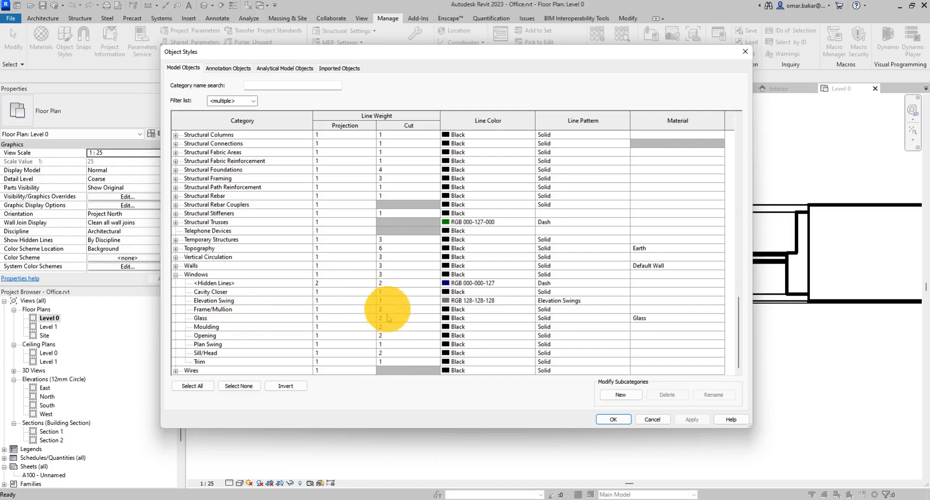
left_click(614, 418)
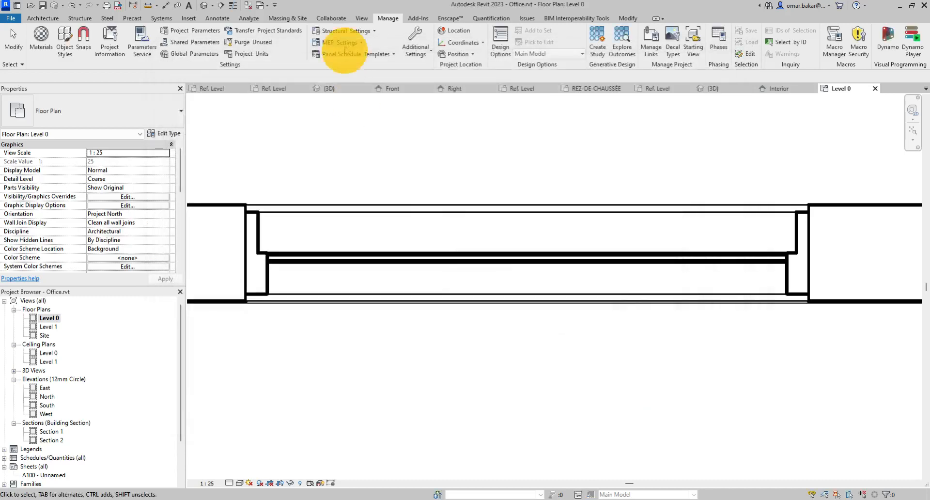
Review the project's model line weights per view scale and its annotation line weights
left_click(416, 51)
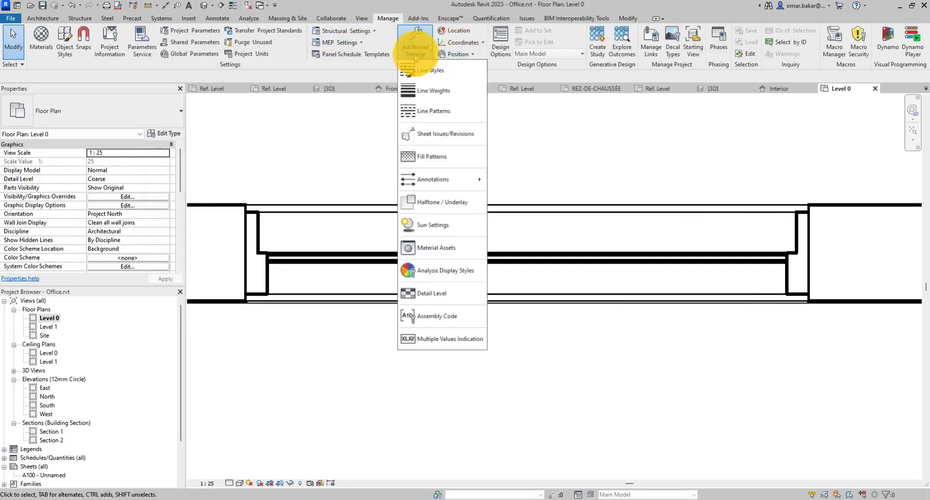
left_click(428, 97)
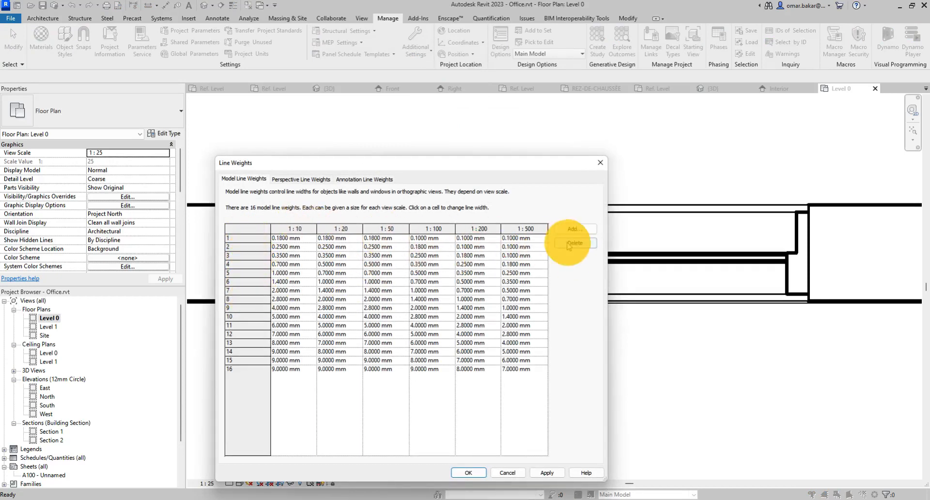
left_click(367, 179)
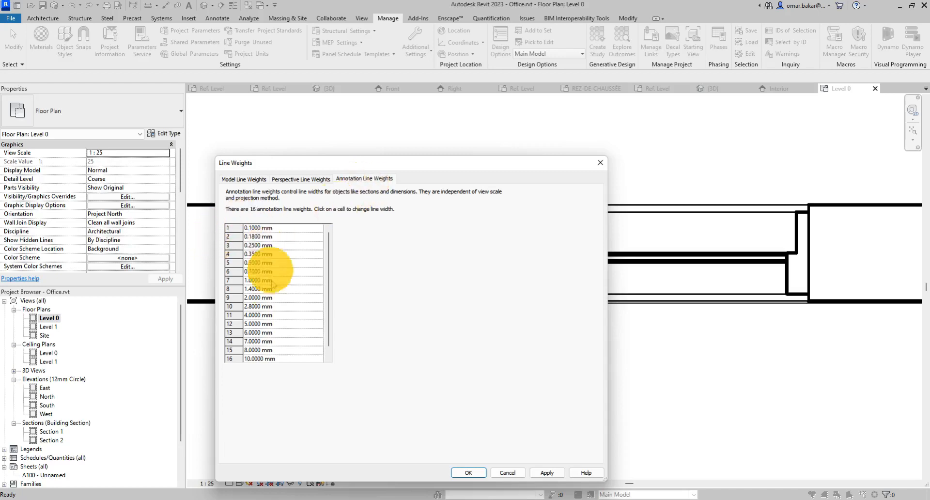
left_click(507, 472)
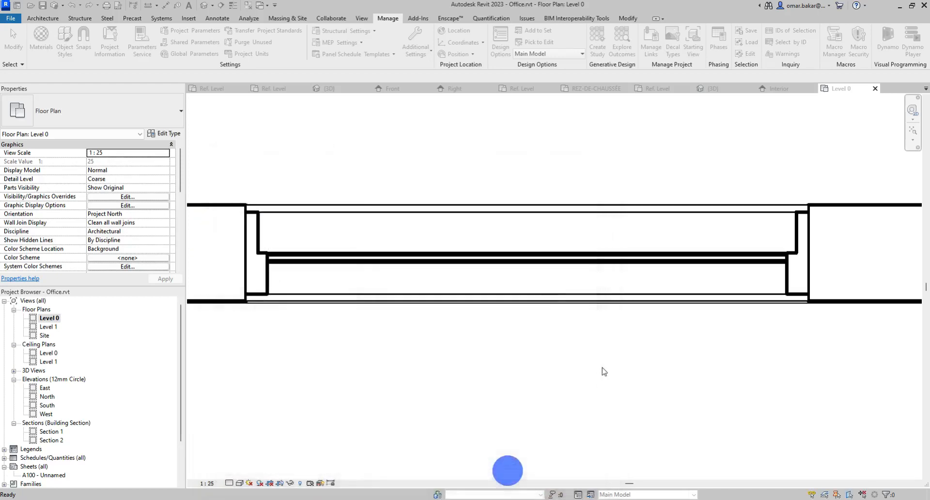
Set the visual style of the Level 0 floor plan to Wireframe
scroll(504, 309, "down", 4)
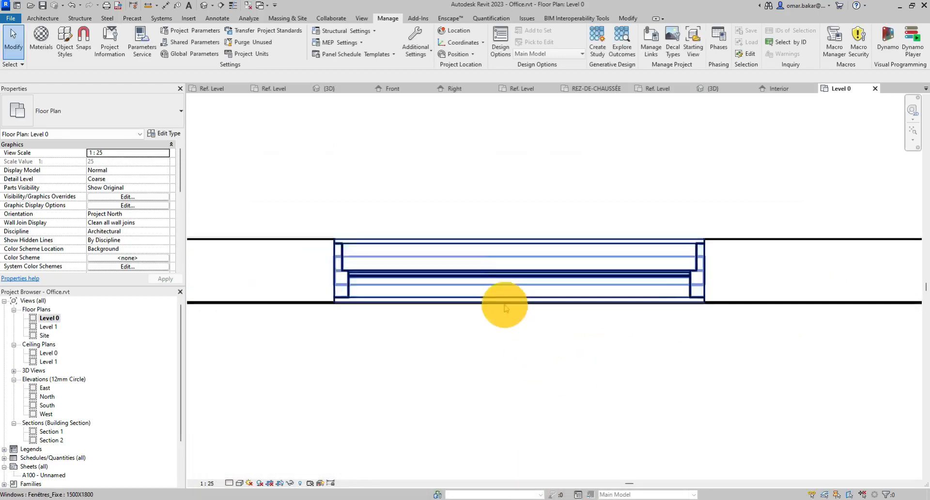
middle_click_drag(552, 346, 540, 271)
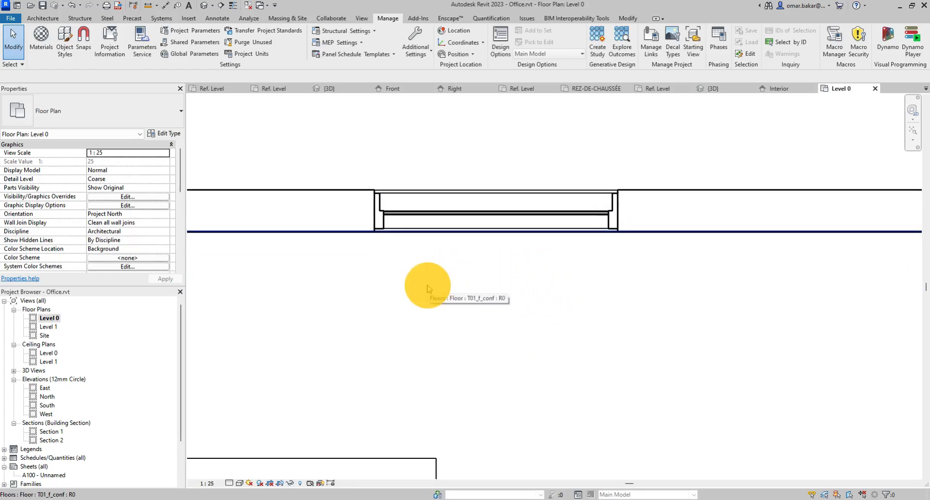
scroll(429, 282, "down", 2)
middle_click_drag(347, 281, 545, 284)
scroll(544, 285, "down", 1)
middle_click_drag(531, 193, 712, 243)
middle_click_drag(533, 238, 377, 289)
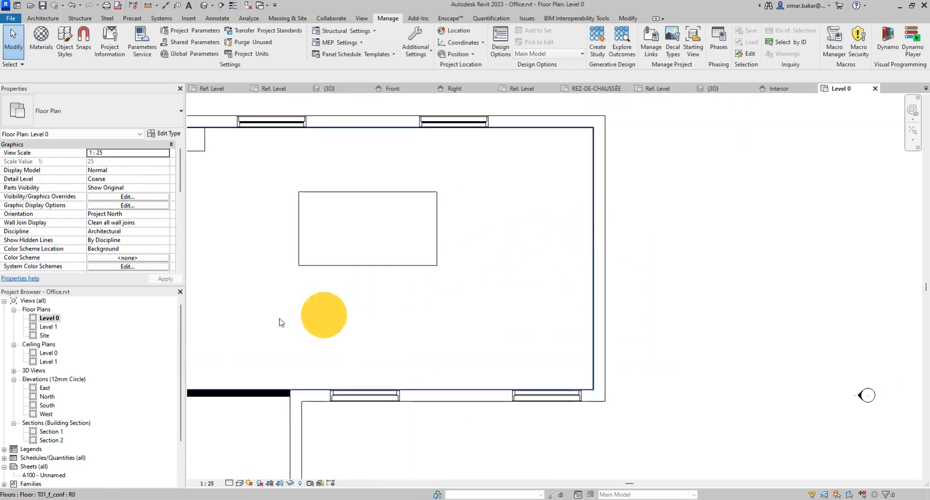
left_click(239, 483)
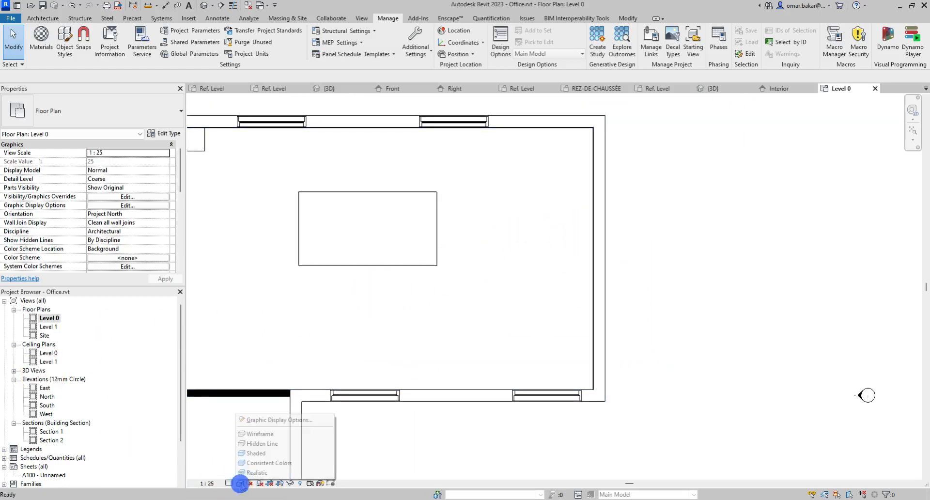
left_click(253, 433)
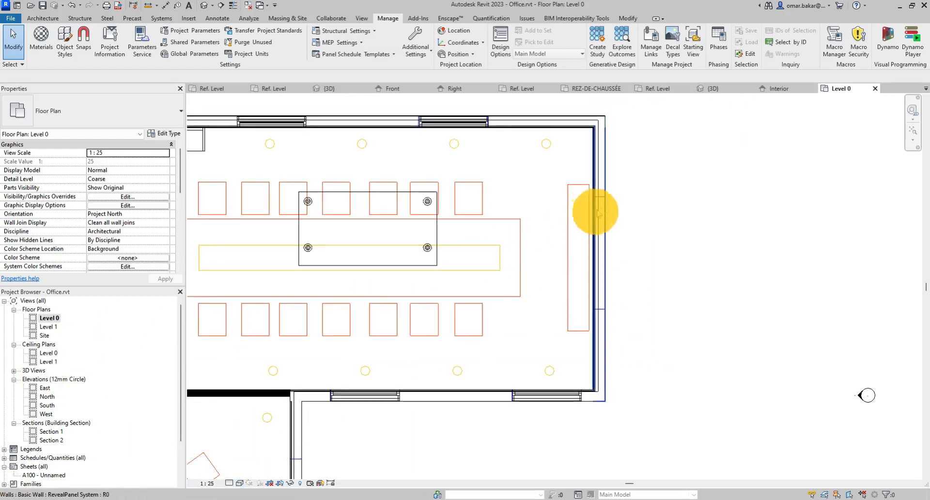
Measure the width of the window opening marked by the imported drawing in the room's right-hand exterior wall
scroll(595, 207, "up", 3)
middle_click_drag(589, 234, 508, 227)
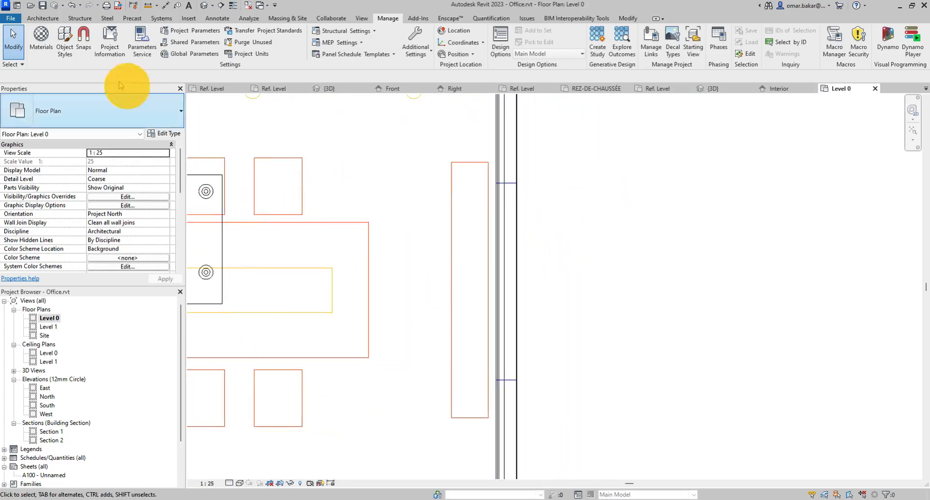
left_click(148, 5)
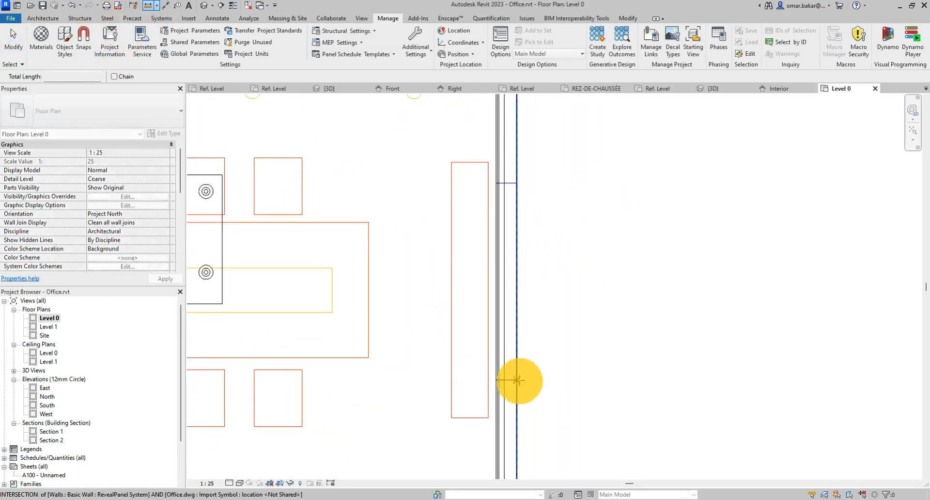
left_click(516, 380)
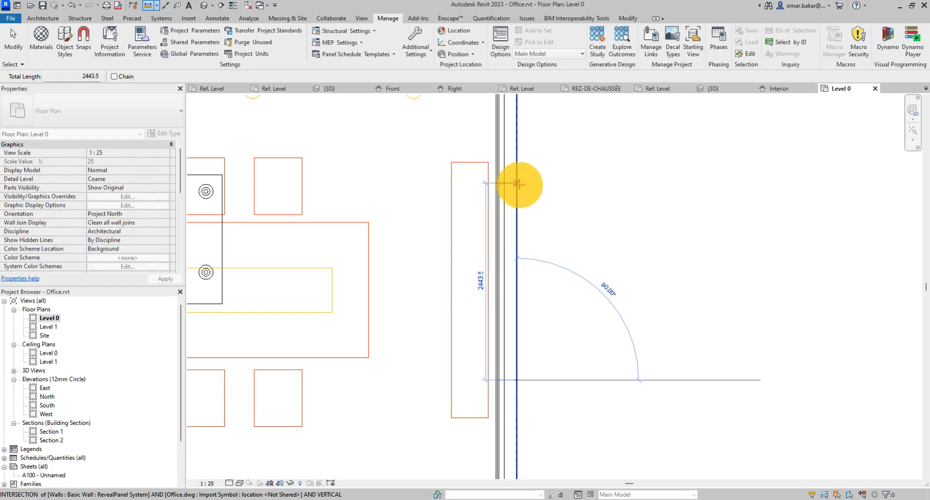
key("Escape")
key("Escape")
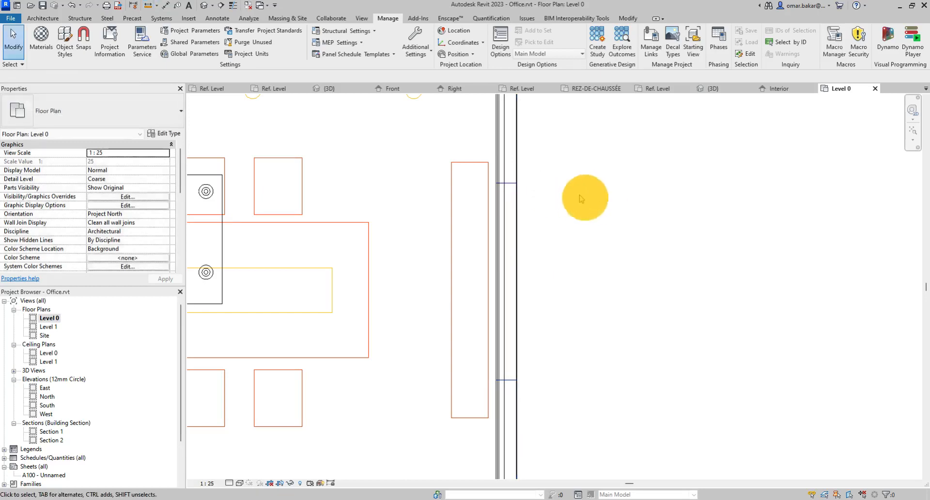
Place a Fenêtres_Fixe 2400X1800 window in the right-hand exterior wall at the opening marked on the imported drawing
scroll(464, 174, "down", 2)
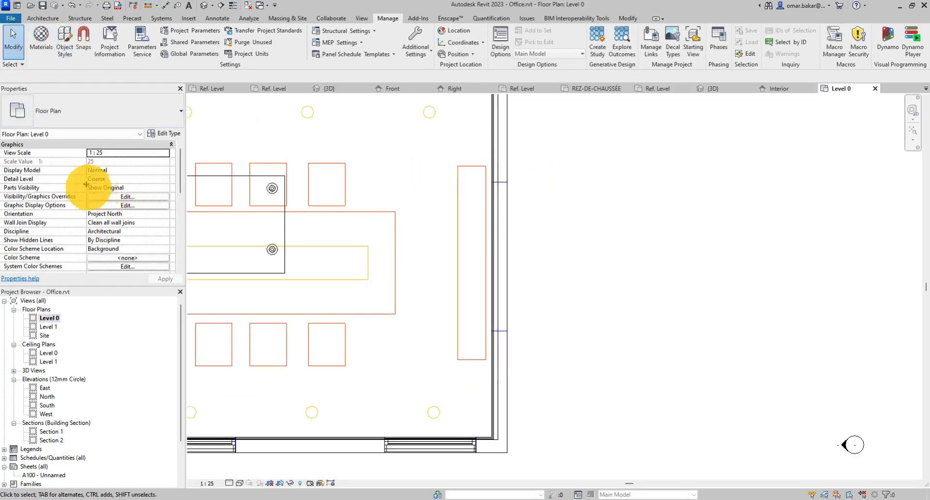
left_click(43, 17)
left_click(80, 41)
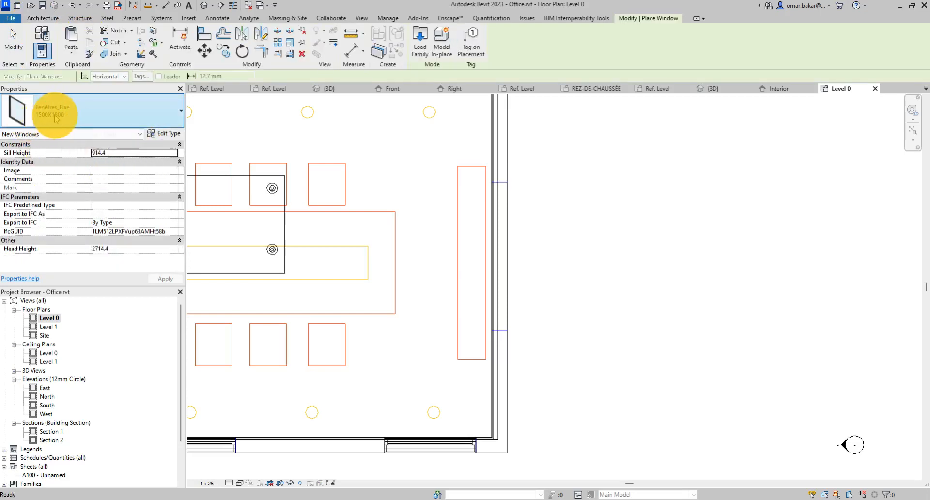
left_click(138, 117)
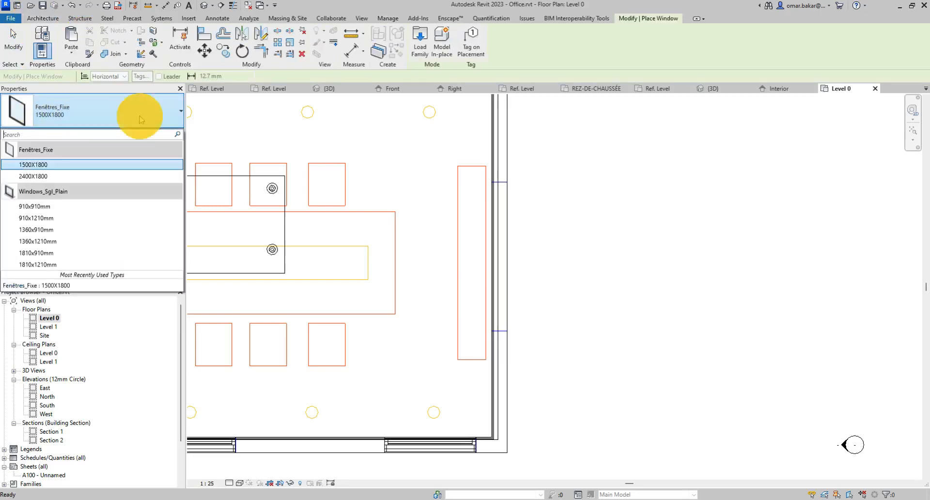
left_click(26, 177)
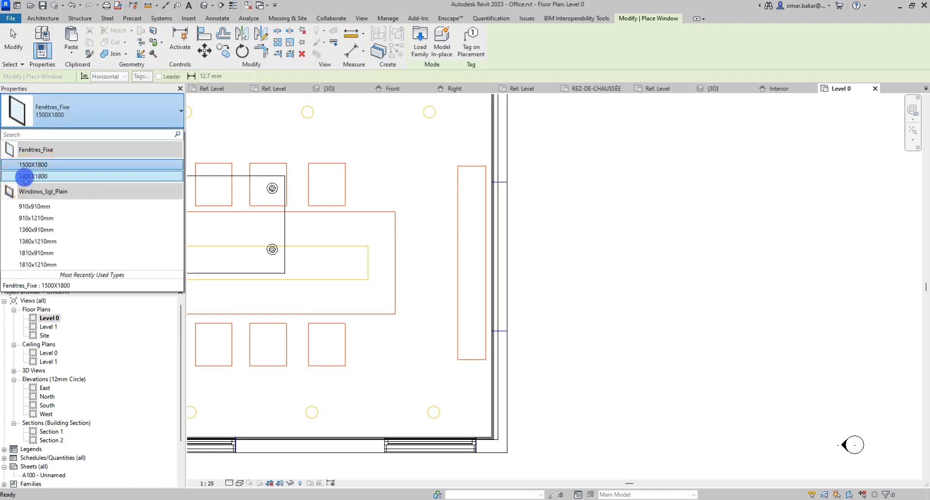
scroll(503, 254, "up", 4)
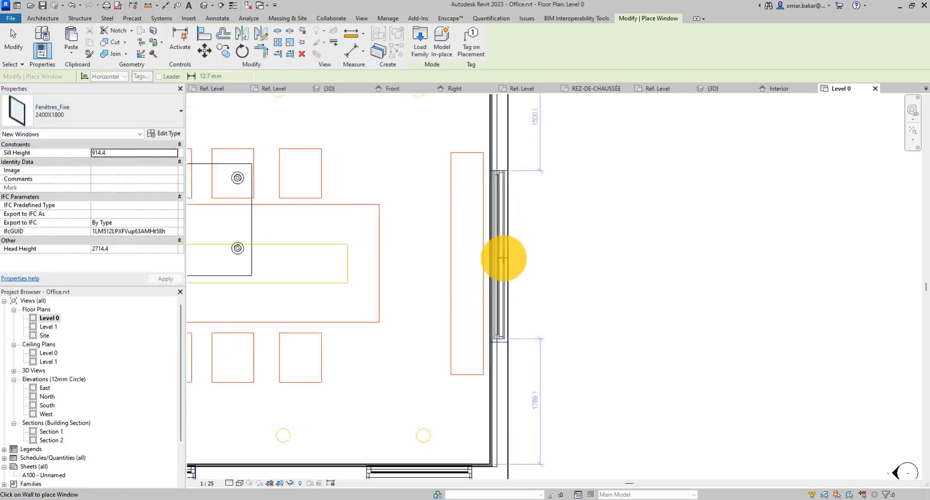
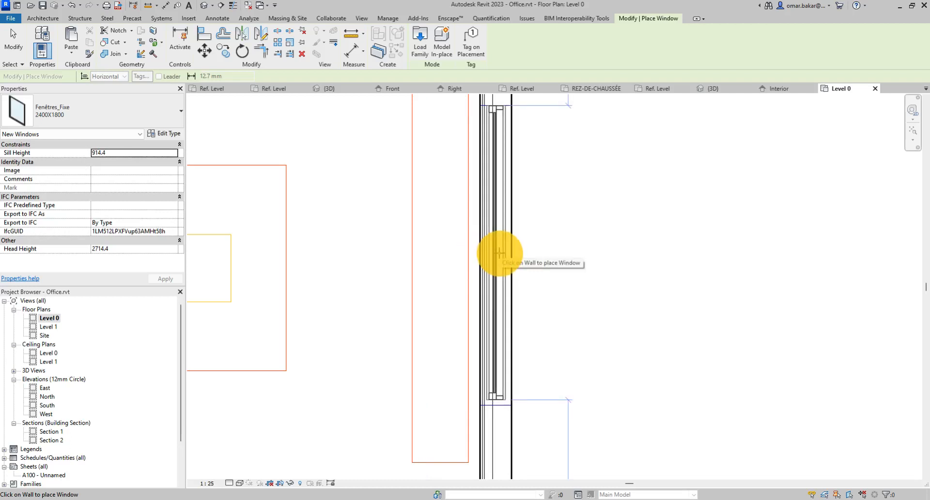
left_click(499, 255)
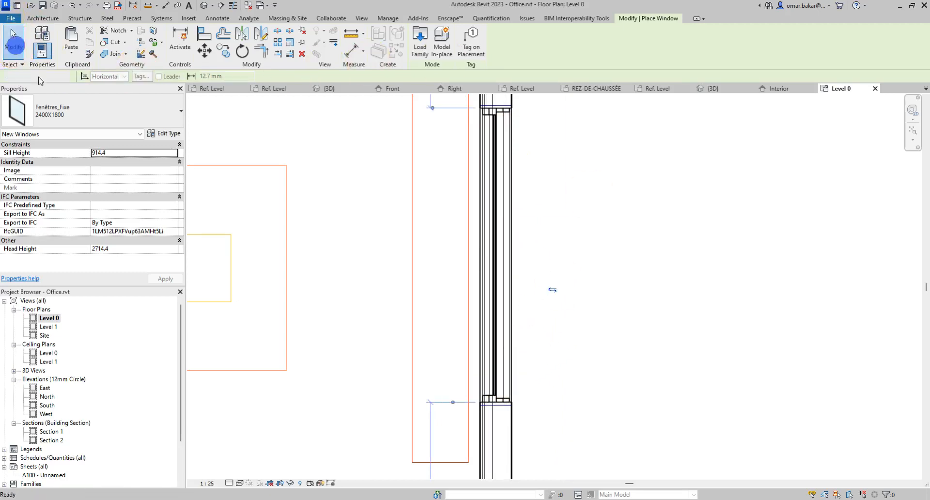
Set the type width of the Fenêtres_Fixe 2400X1800 window just placed in the right-hand exterior wall to 2443
left_click(14, 46)
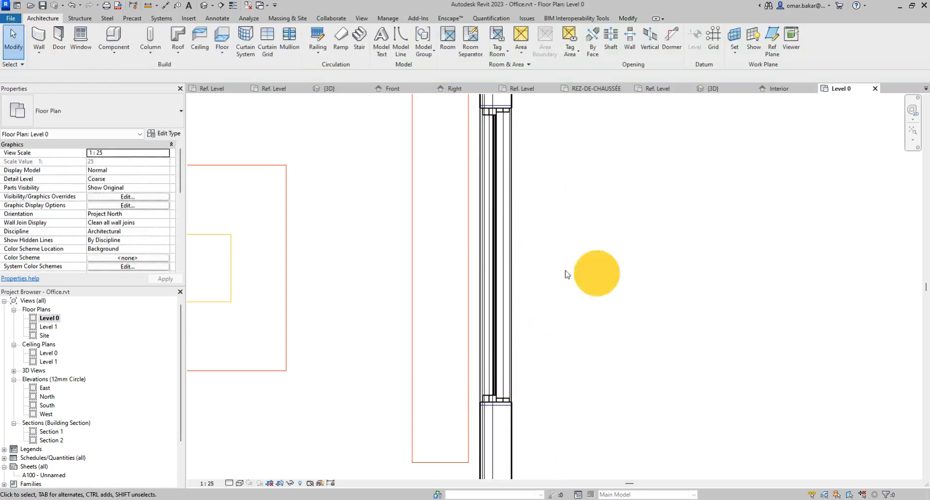
left_click(494, 305)
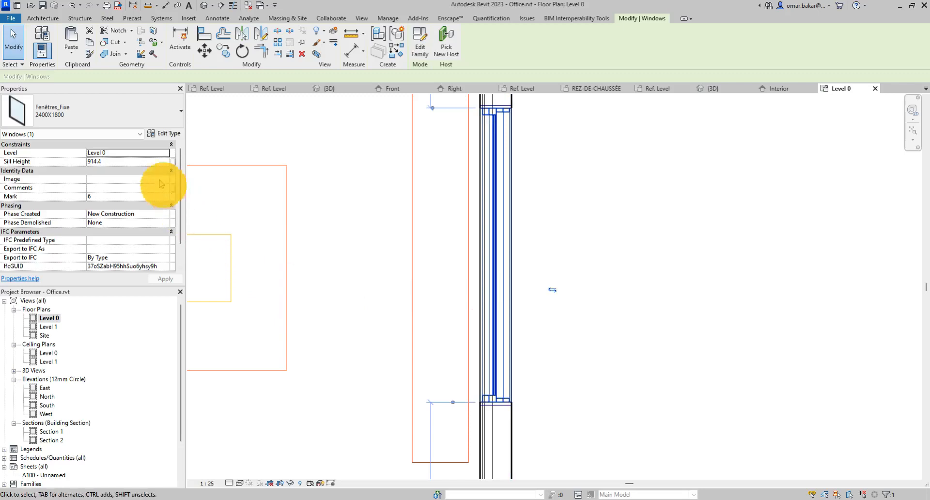
left_click(170, 134)
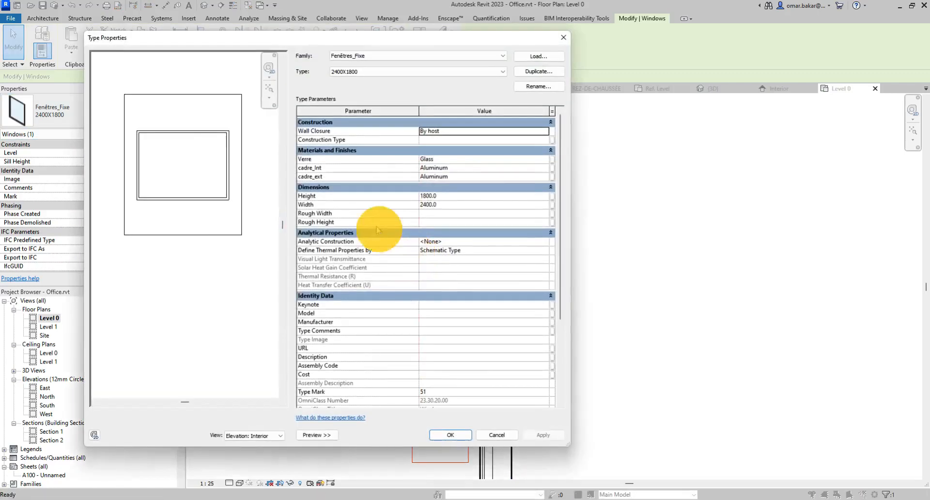
left_click(432, 203)
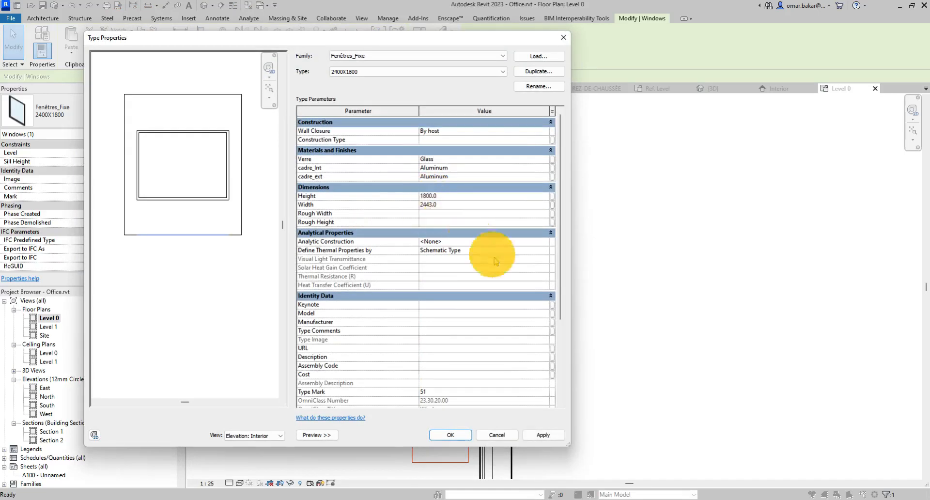
left_click(458, 434)
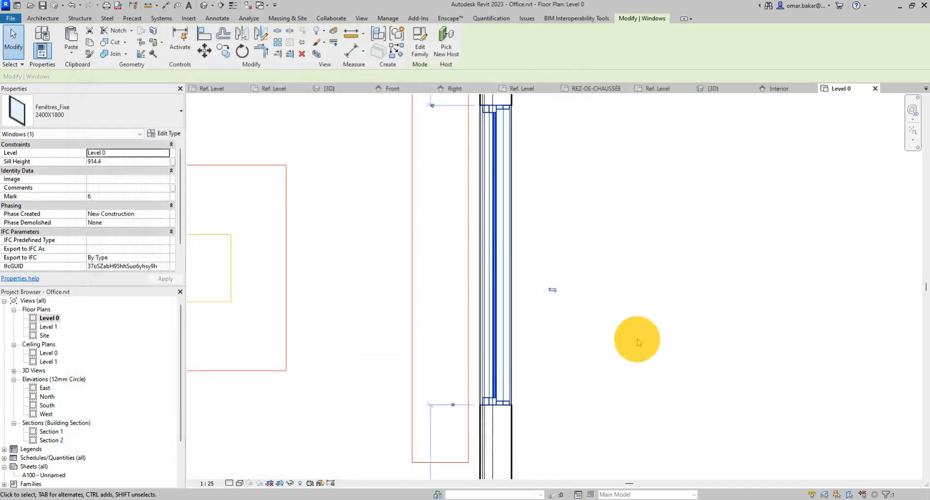
left_click(609, 305)
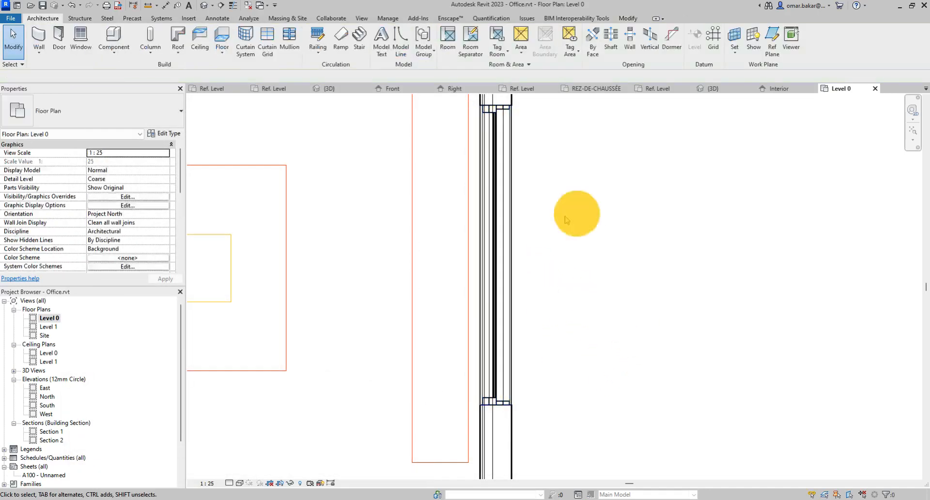
Switch the Level 0 plan's visual style to Hidden Line and inspect the resized window's frame and glass lines
left_click(239, 483)
left_click(257, 436)
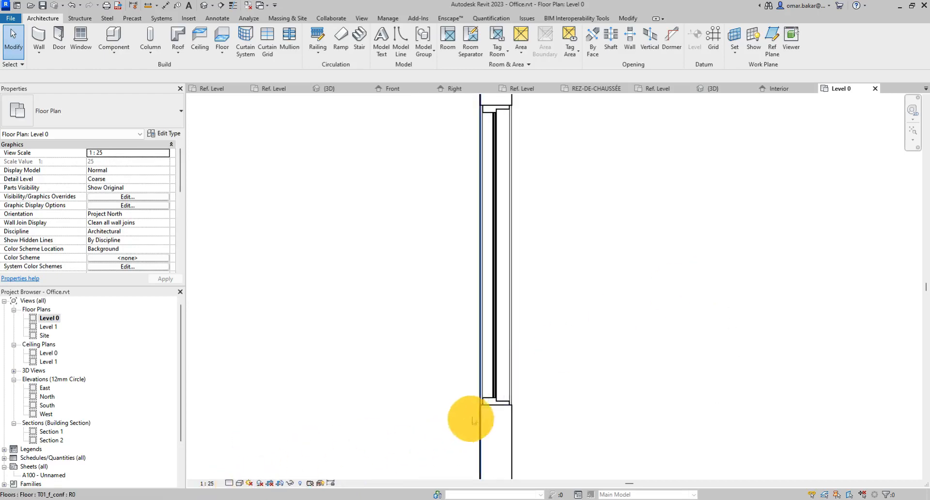
scroll(498, 388, "up", 3)
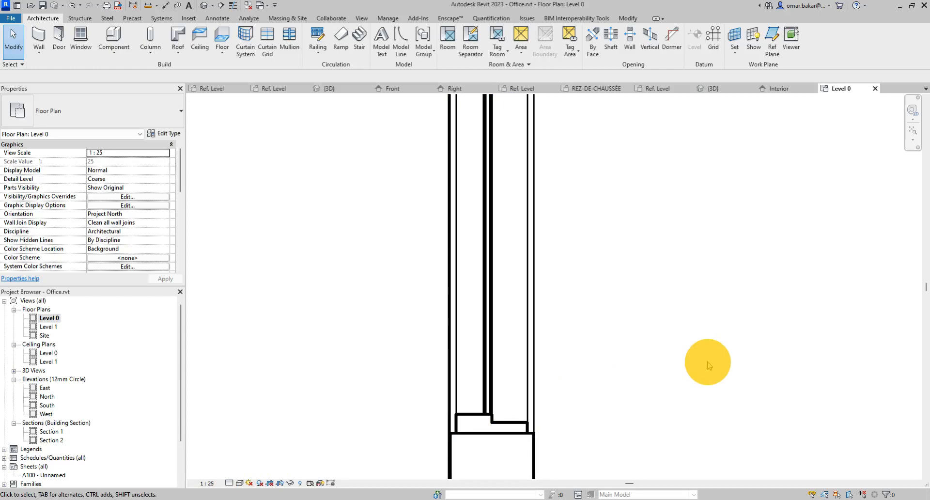
scroll(506, 426, "up", 3)
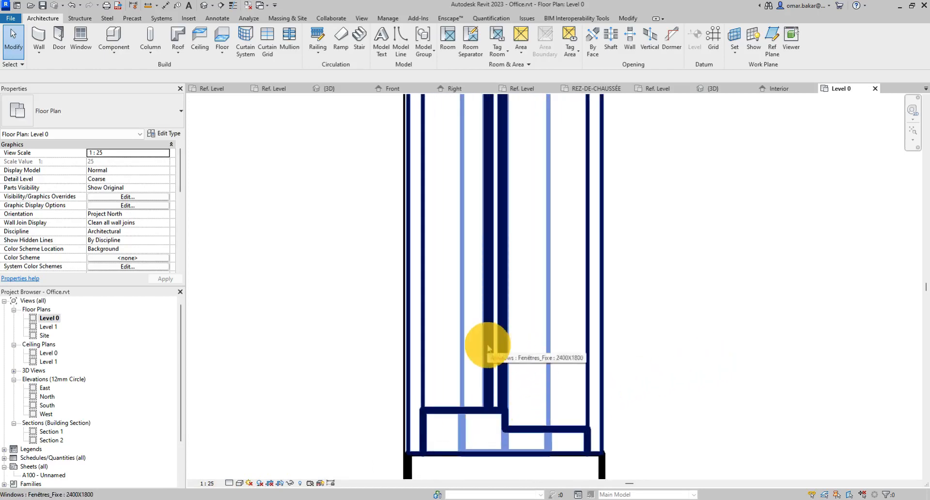
Try a view scale of 1:10 on the Level 0 plan and examine the window's line weights
left_click(213, 484)
left_click(222, 376)
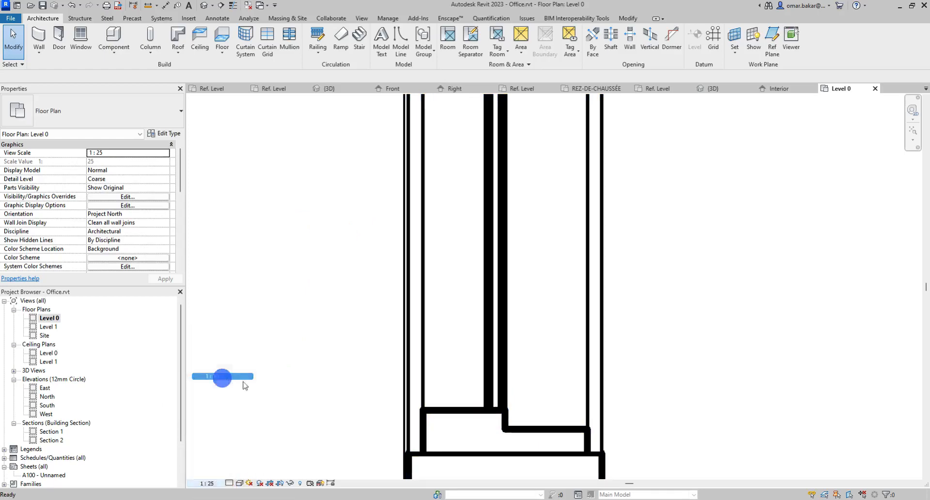
scroll(505, 438, "up", 1)
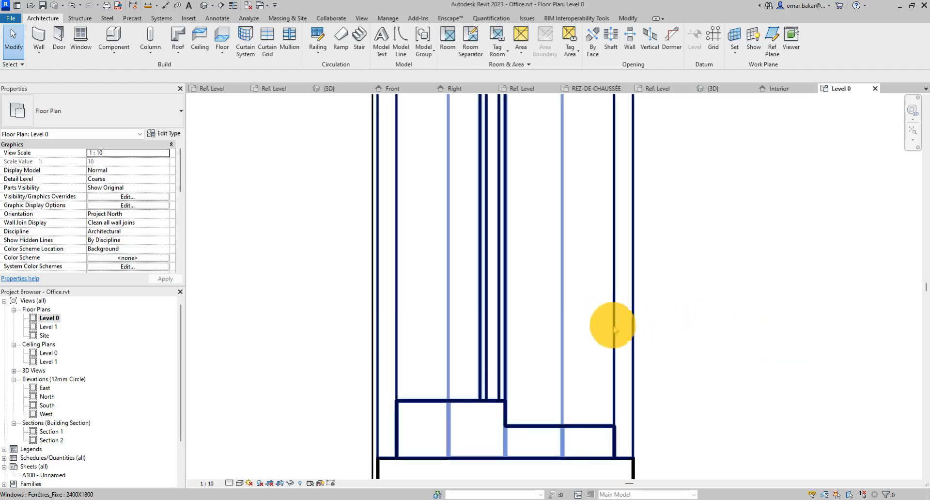
scroll(702, 339, "down", 4)
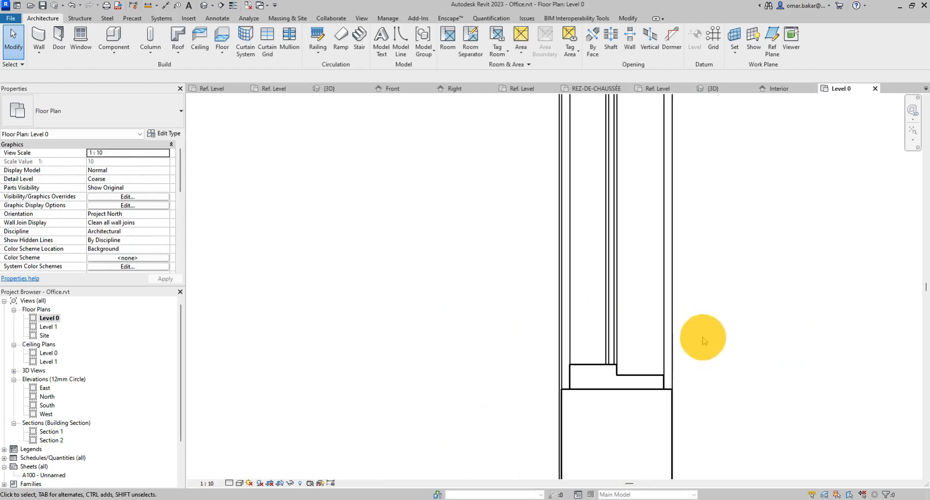
middle_click_drag(707, 334, 550, 394)
scroll(544, 373, "down", 2)
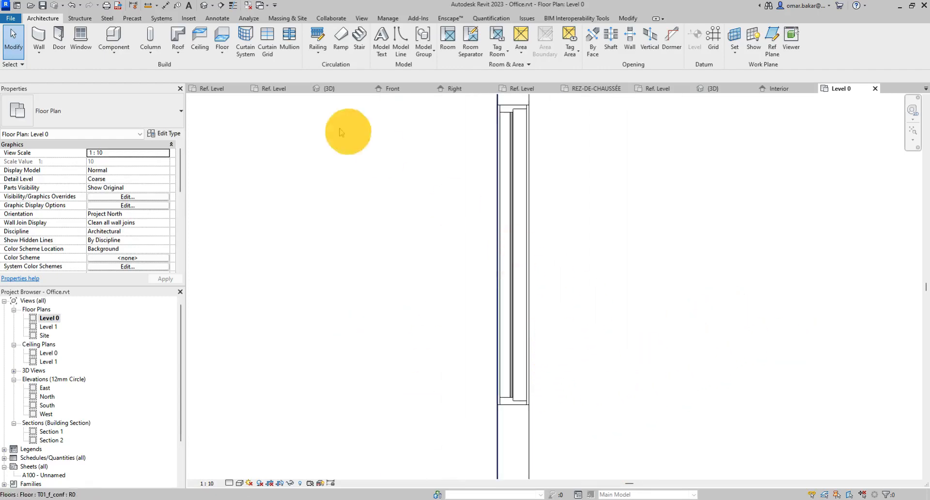
Set the Level 0 plan's view scale to 1:20 and look over the windows around the conference room
left_click(207, 484)
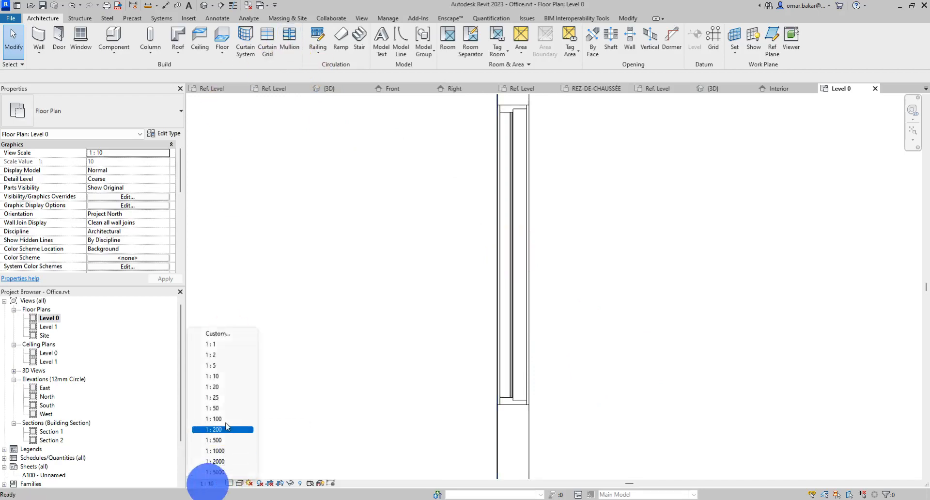
left_click(217, 386)
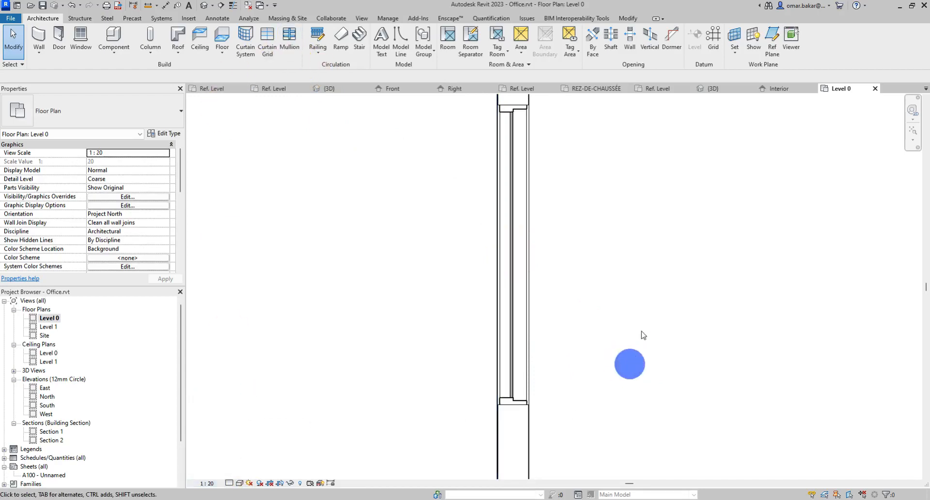
scroll(556, 400, "down", 4)
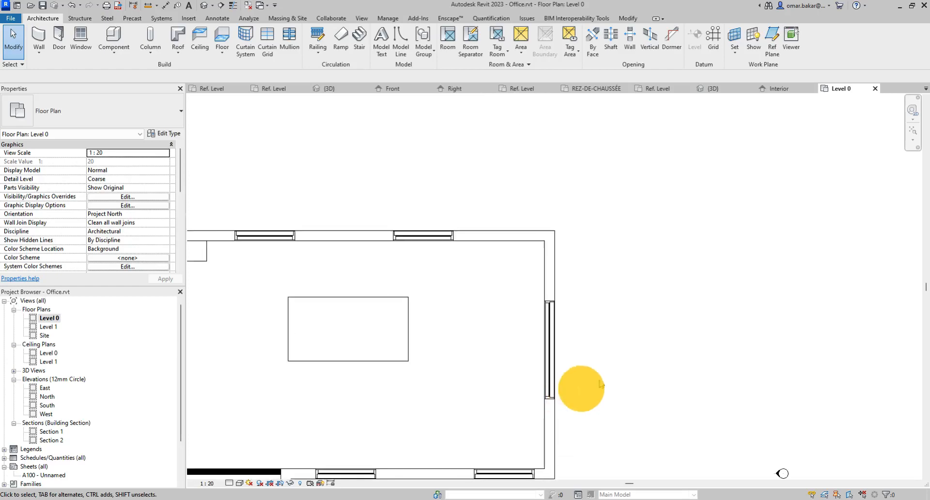
middle_click_drag(638, 362, 604, 347)
middle_click_drag(547, 374, 637, 277)
middle_click_drag(482, 373, 685, 354)
scroll(500, 225, "down", 1)
middle_click_drag(500, 225, 529, 307)
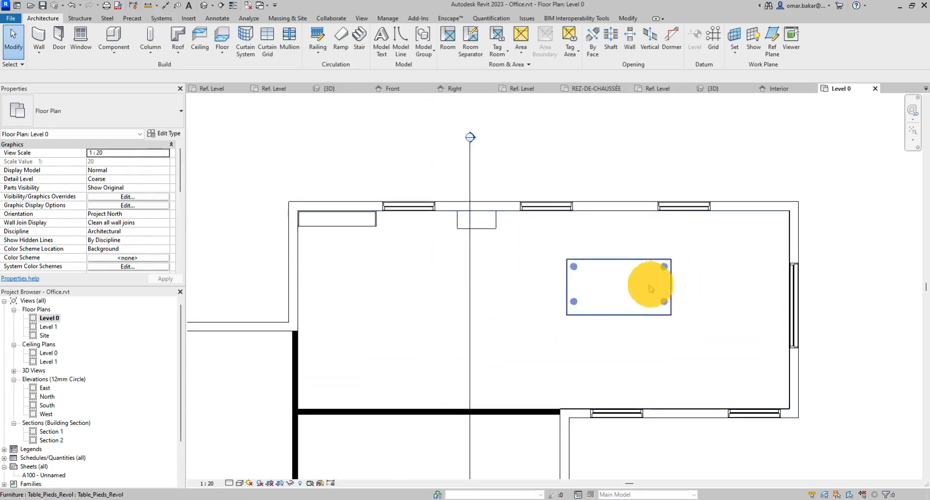
Set the plan's visual style to Wireframe and move the Table_Pieds_Revol table inside the conference table outline of the imported drawing
left_click(632, 311)
left_click_drag(611, 261, 552, 279)
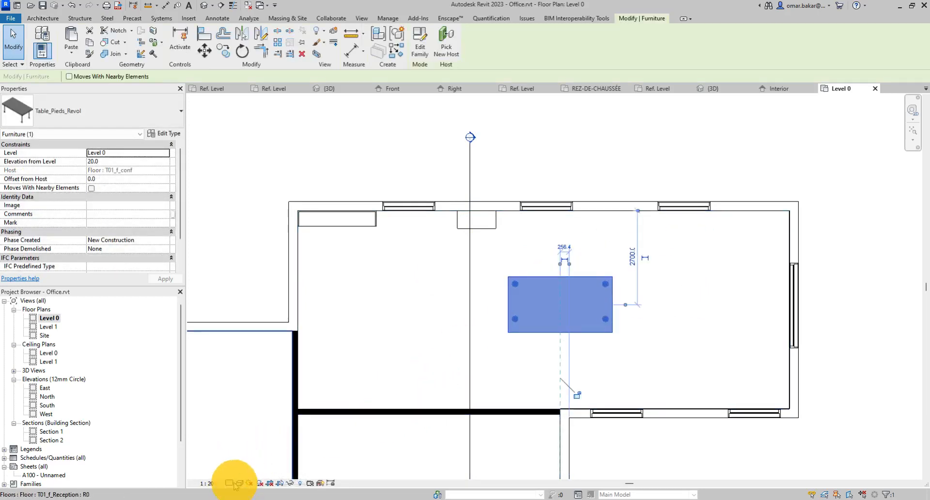
left_click(235, 482)
left_click(250, 434)
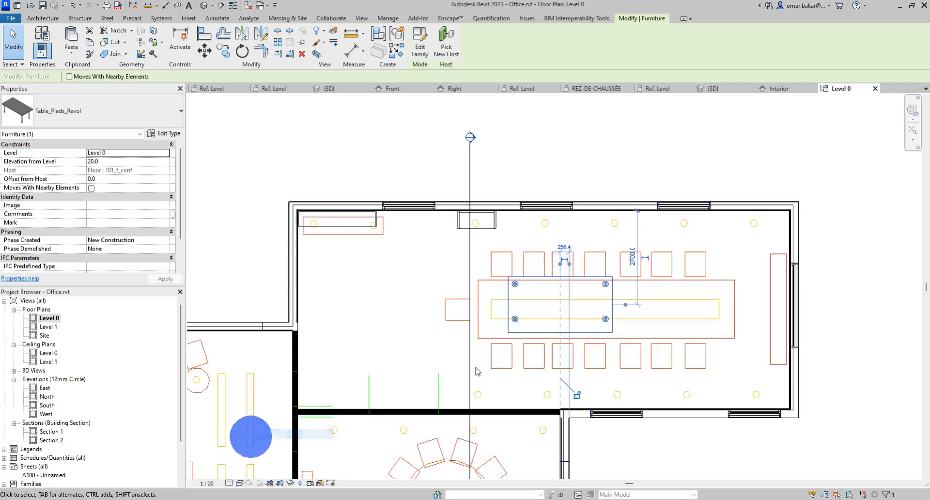
left_click_drag(611, 296, 667, 301)
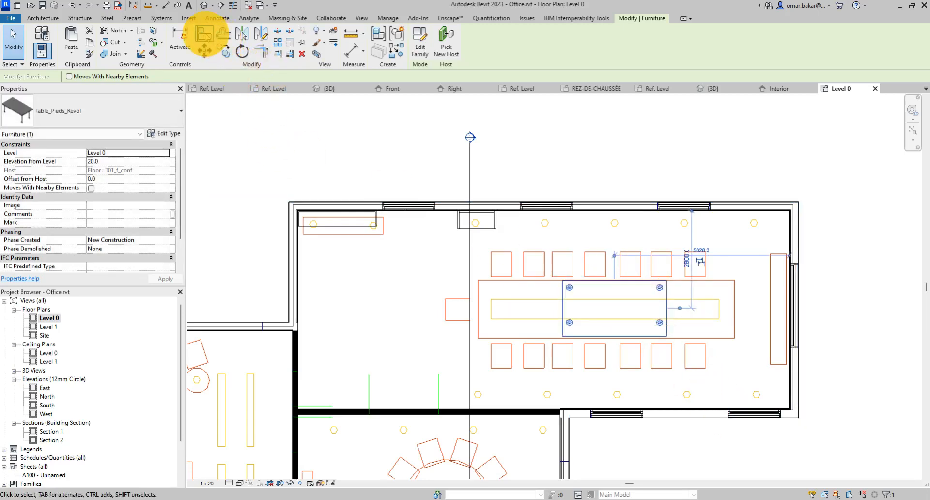
Measure the length of the conference table outline in the imported drawing
left_click(149, 6)
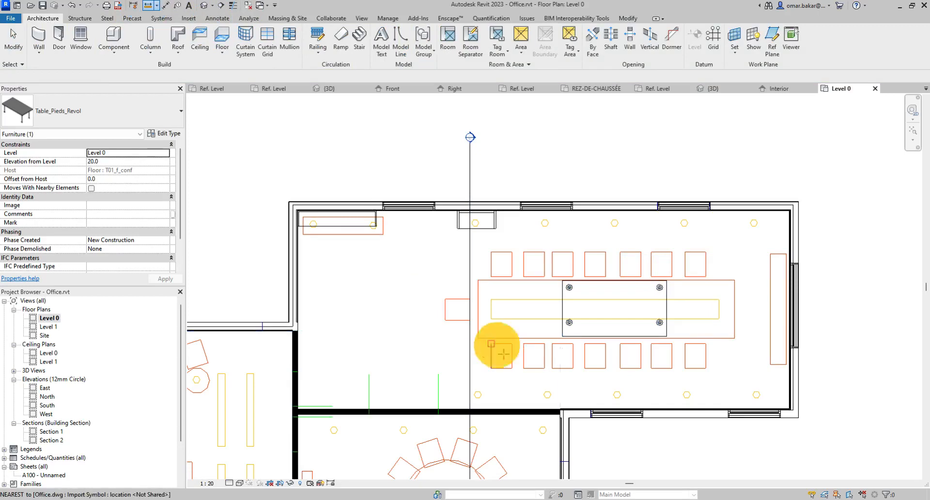
left_click(478, 337)
left_click(734, 338)
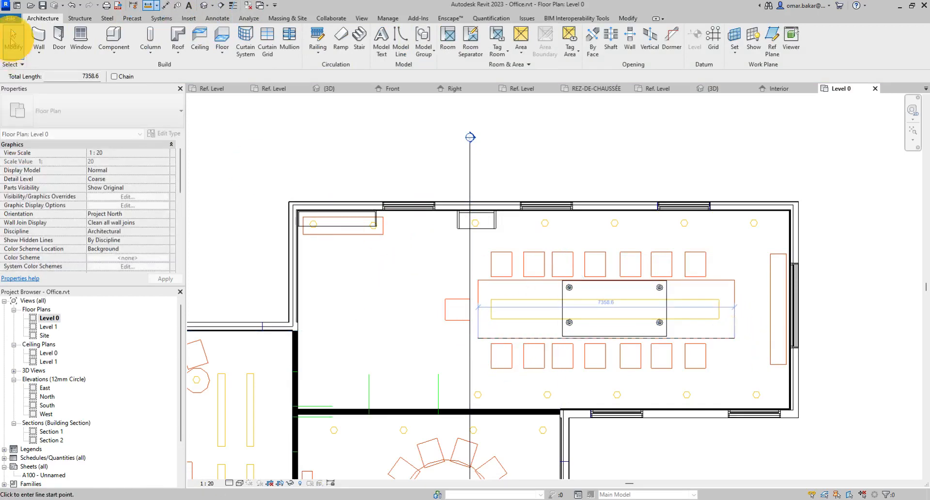
left_click(13, 39)
Set the Longueur of the Table_Pieds_Revol table type to 7358
left_click(662, 301)
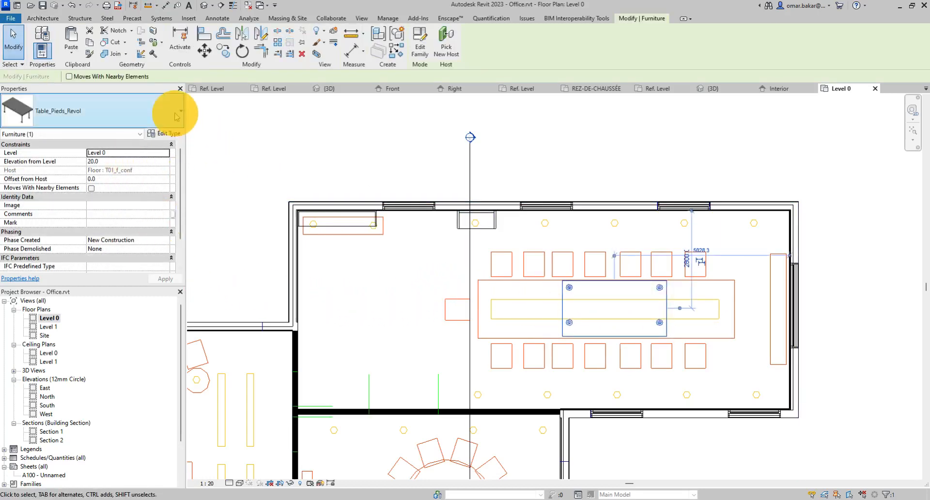
left_click(167, 133)
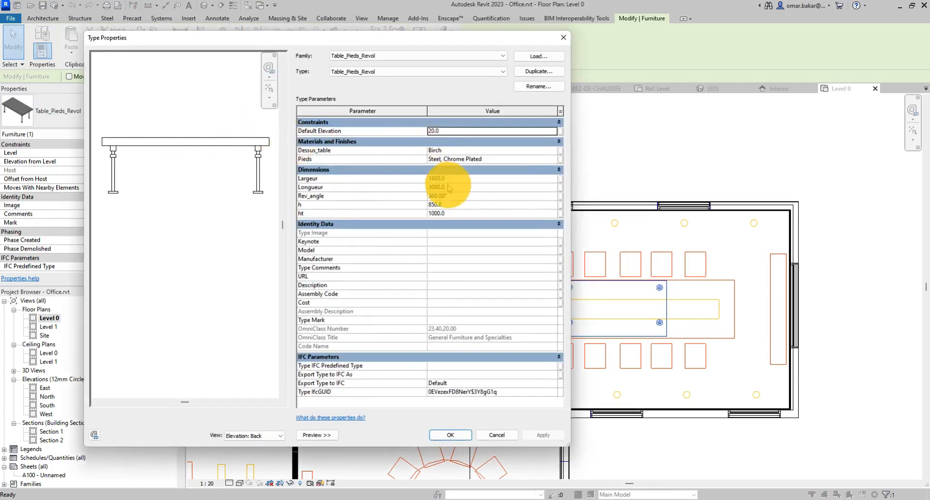
left_click(442, 188)
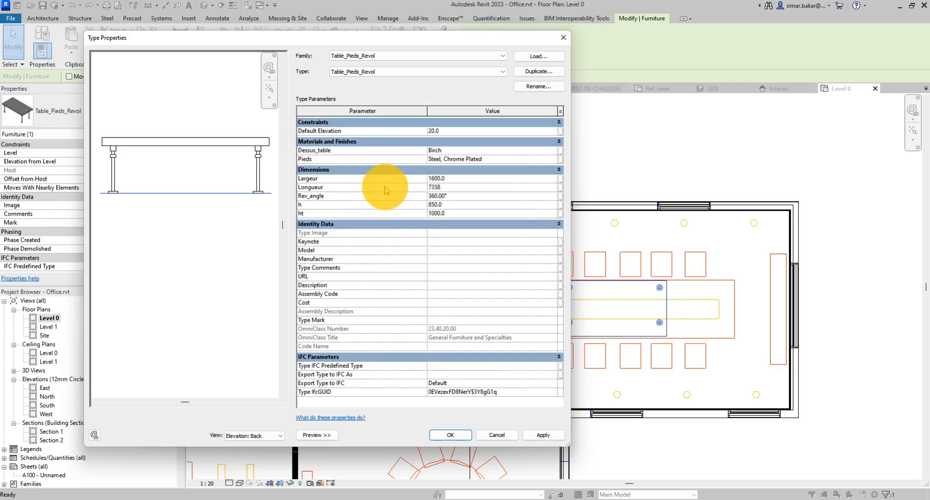
left_click(537, 436)
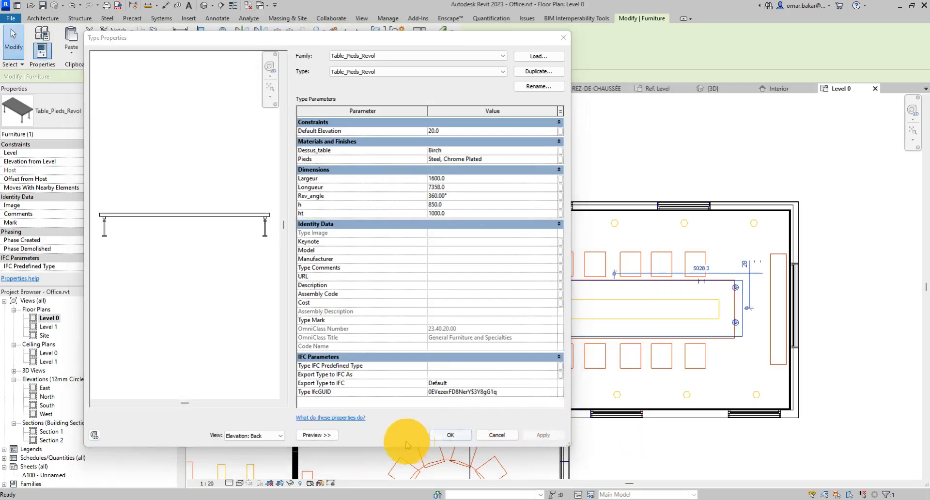
left_click(448, 434)
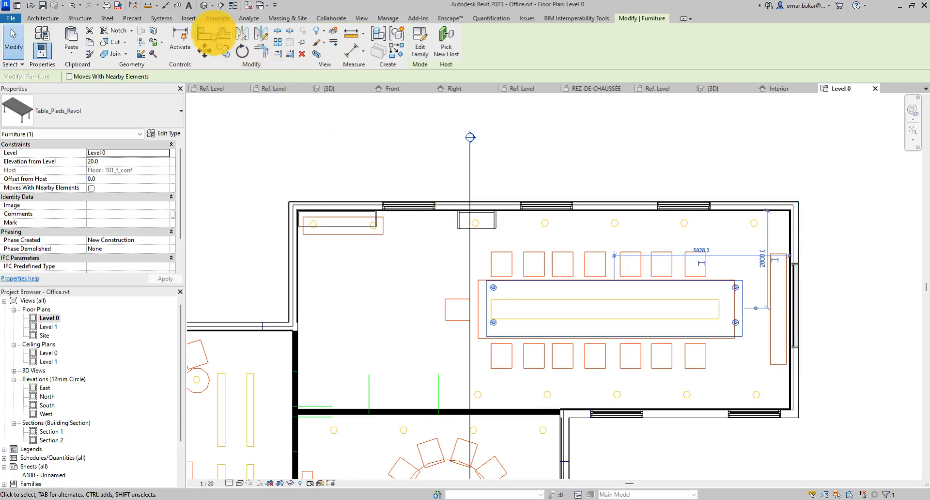
Align the table's left end with the left end of the conference table outline in the imported drawing
left_click(204, 33)
left_click(478, 323)
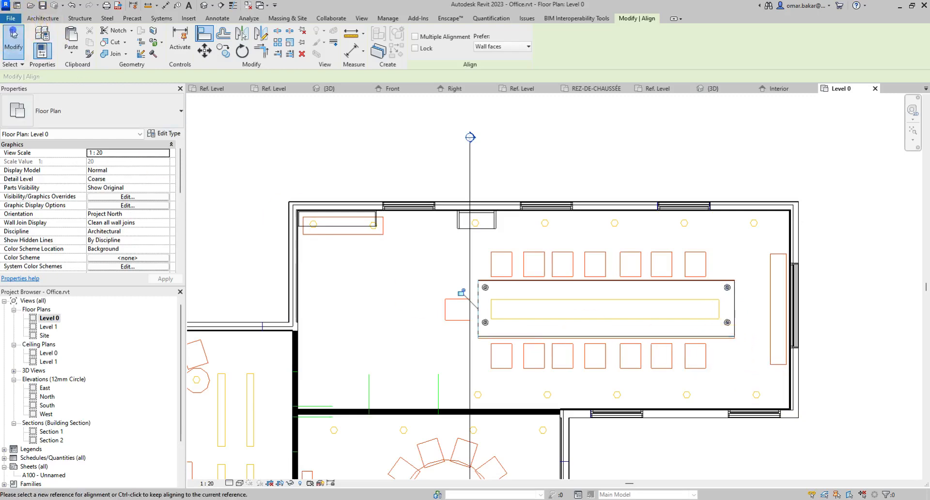
left_click(13, 33)
Open the Table_Pieds_Revol family of the conference table for editing
scroll(509, 324, "up", 3)
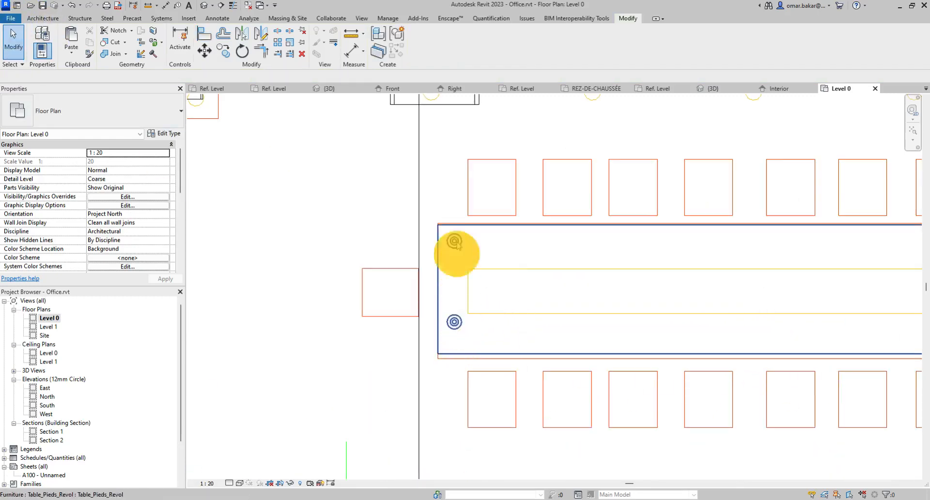
left_click(450, 355)
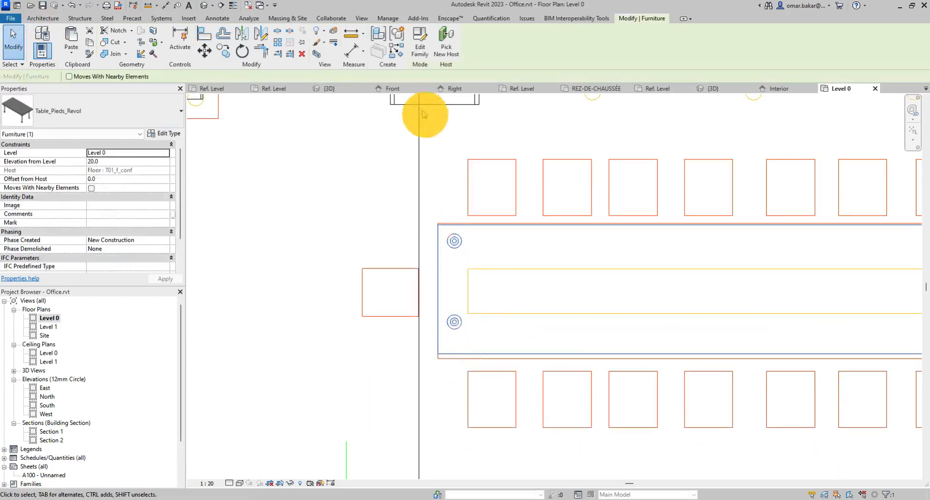
double_click(467, 353)
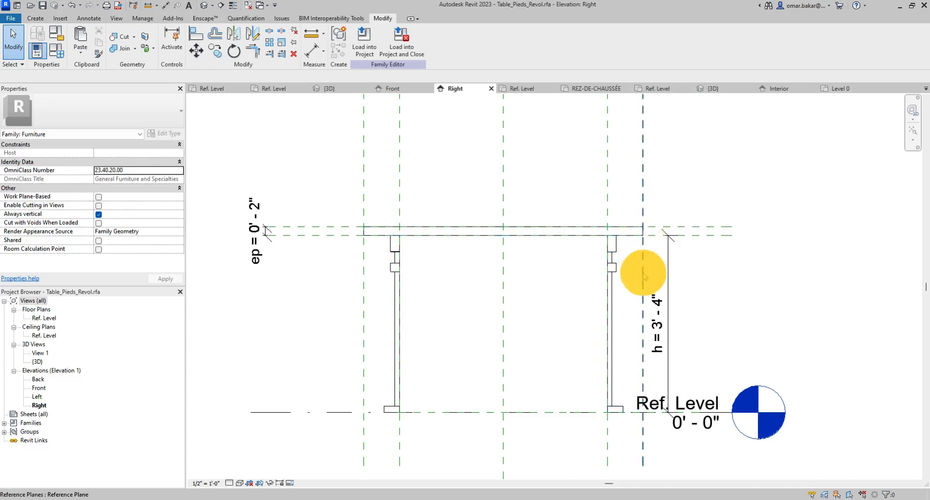
Examine the reference planes at the table's legs and top edges in the family's Right elevation
left_click(608, 199)
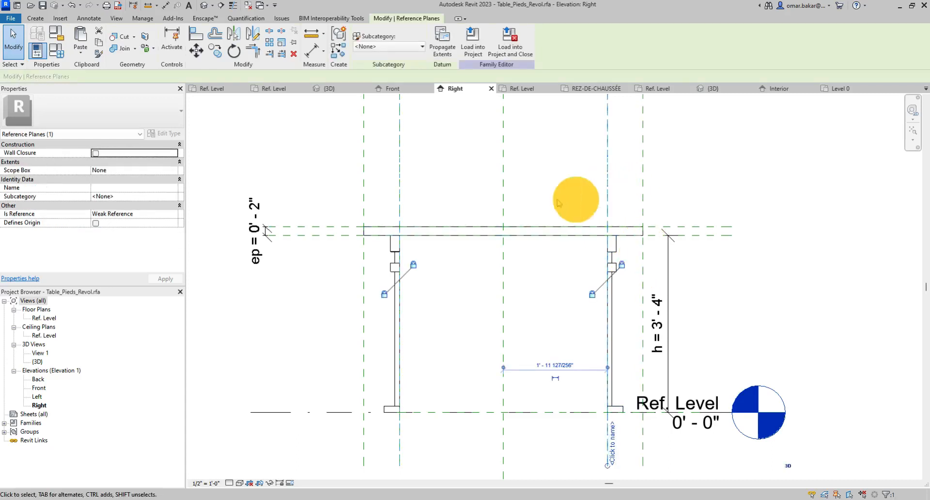
left_click(398, 187)
left_click(731, 174)
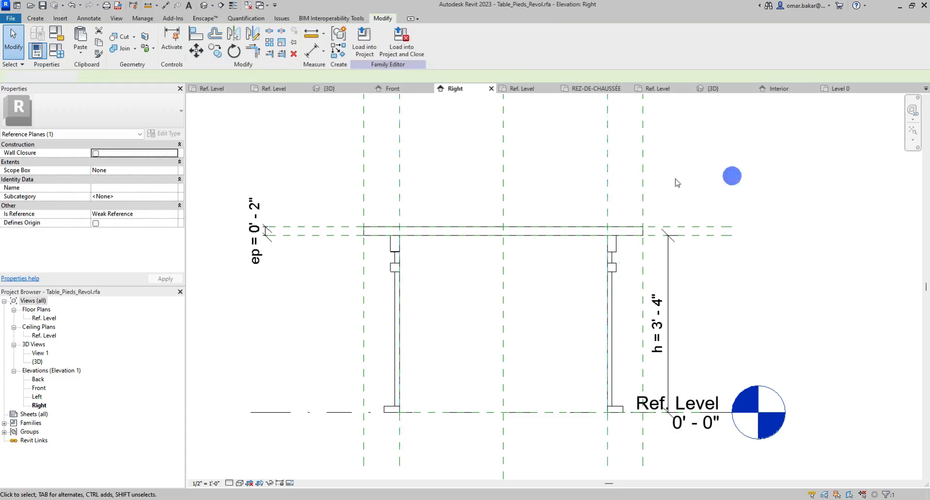
left_click(643, 182)
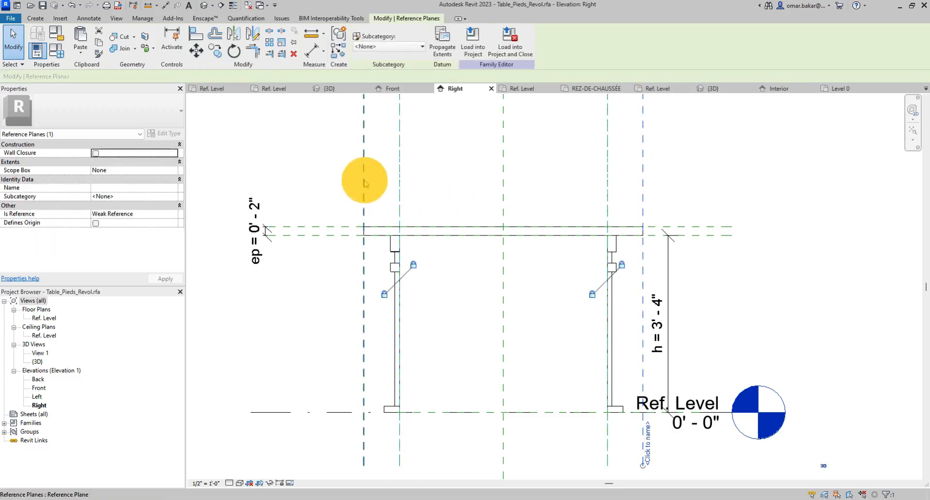
left_click(728, 172)
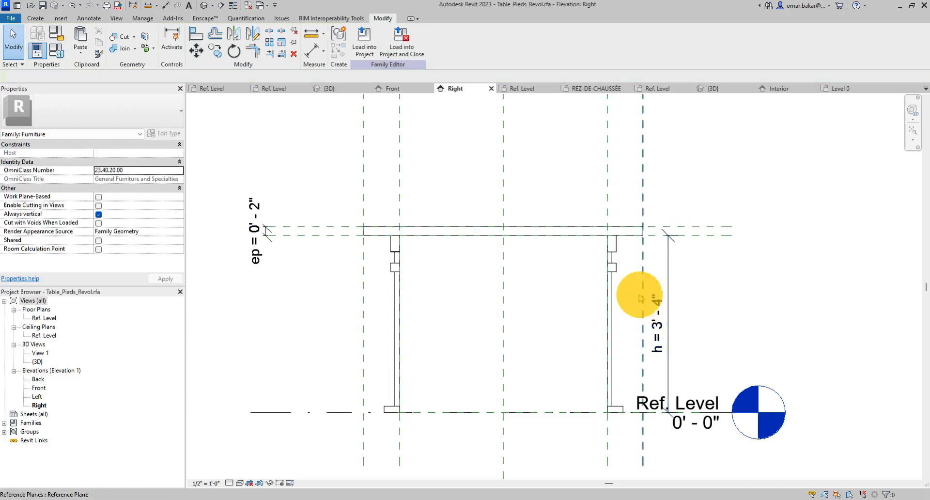
In the family's Ref. Level floor plan, shift the text of the horizontal leg-offset dimension at the upper-right corner slightly right
scroll(636, 293, "down", 3)
middle_click_drag(606, 224, 597, 265)
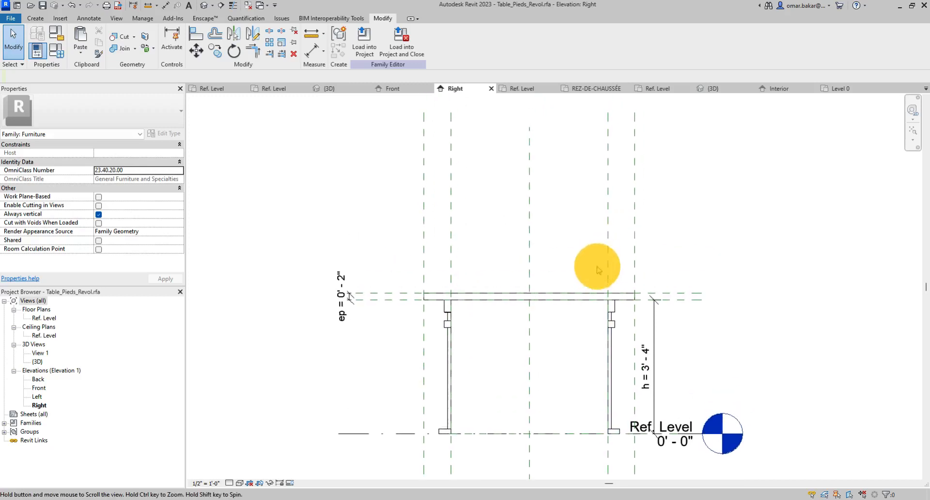
scroll(598, 294, "down", 2)
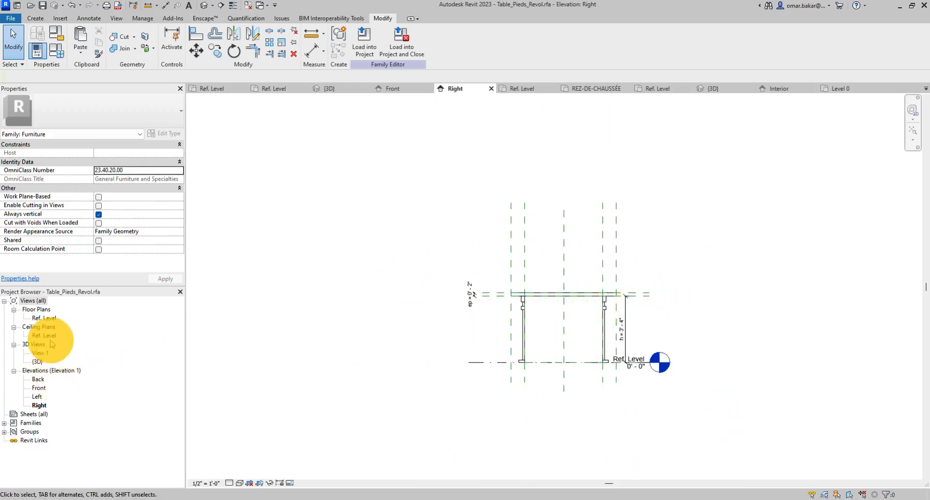
double_click(44, 318)
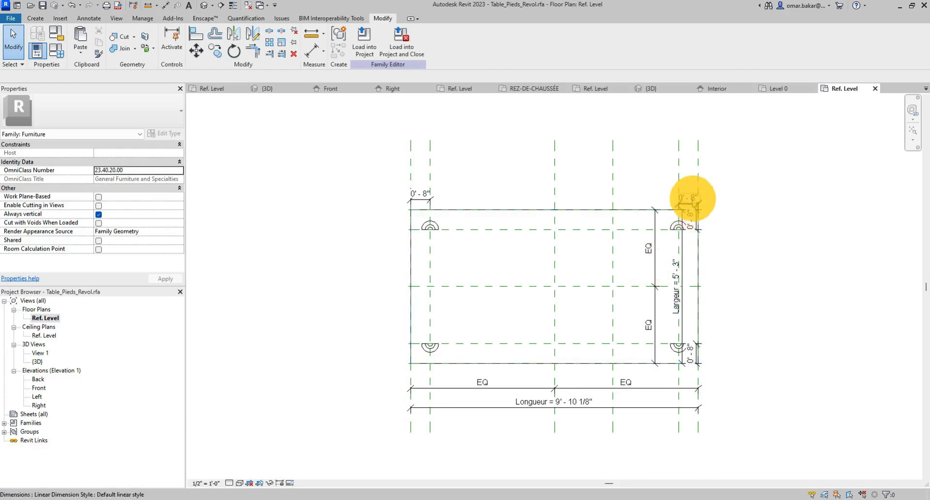
scroll(693, 199, "up", 3)
left_click(689, 197)
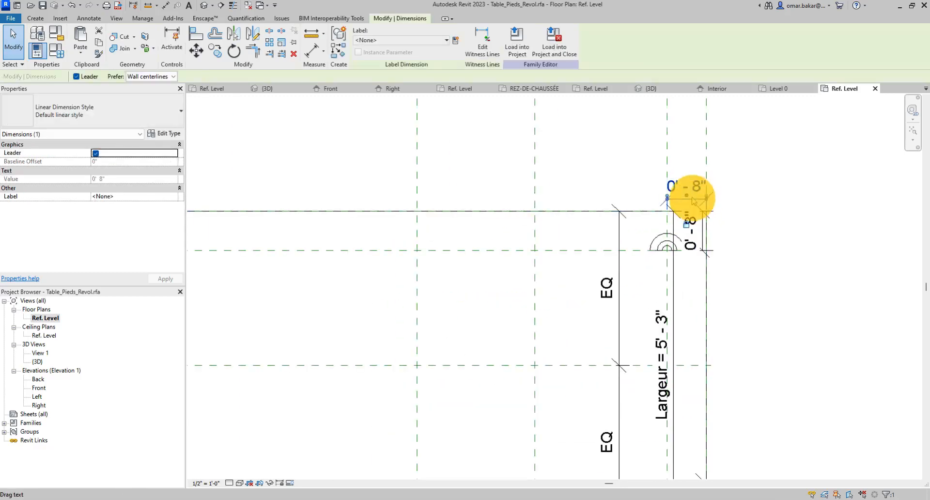
left_click_drag(692, 204, 700, 198)
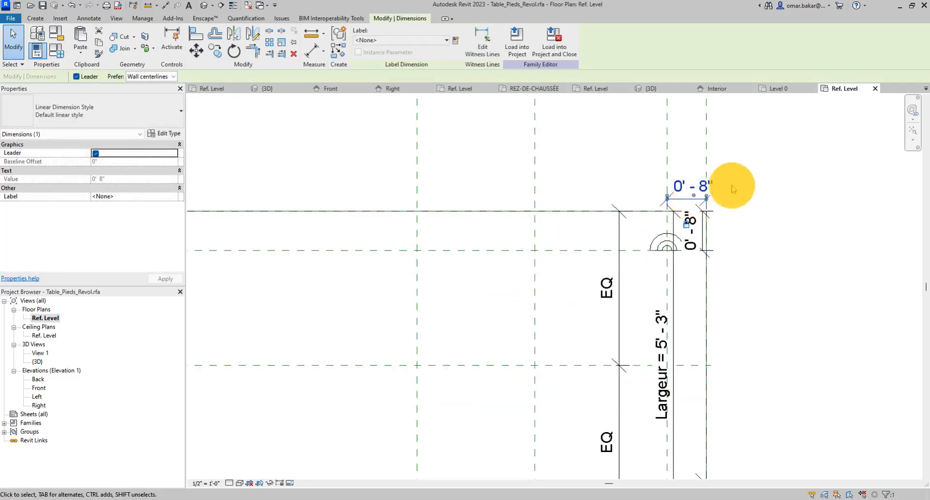
left_click(733, 227)
Check the locks on the leg-offset dimensions at the right-hand and upper-left legs in the Ref. Level plan
left_click(700, 234)
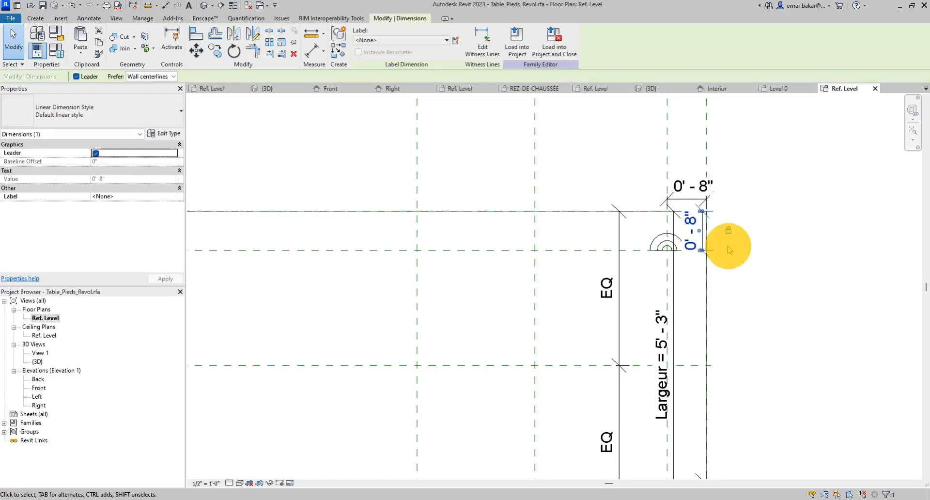
scroll(727, 245, "down", 2)
scroll(676, 178, "down", 2)
scroll(689, 321, "up", 4)
left_click(687, 322)
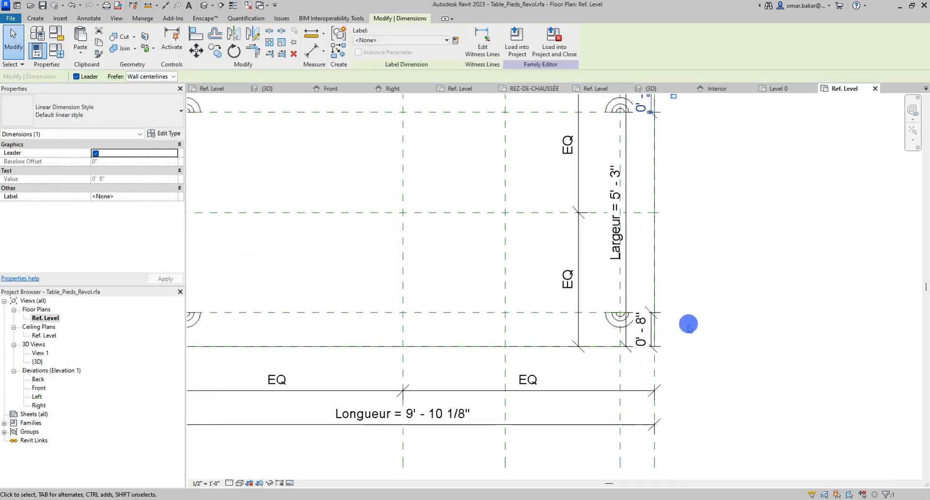
left_click(652, 333)
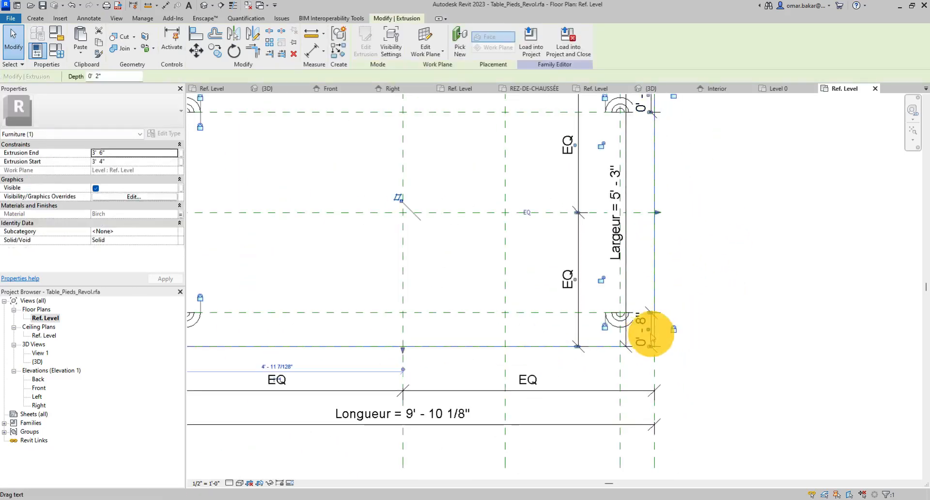
left_click(690, 350)
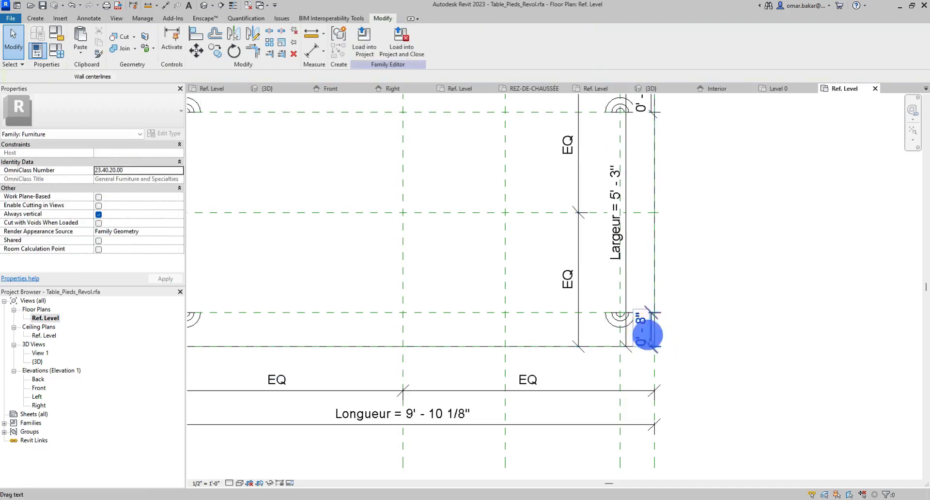
left_click(647, 334)
scroll(425, 376, "down", 2)
scroll(409, 342, "up", 1)
scroll(408, 208, "up", 1)
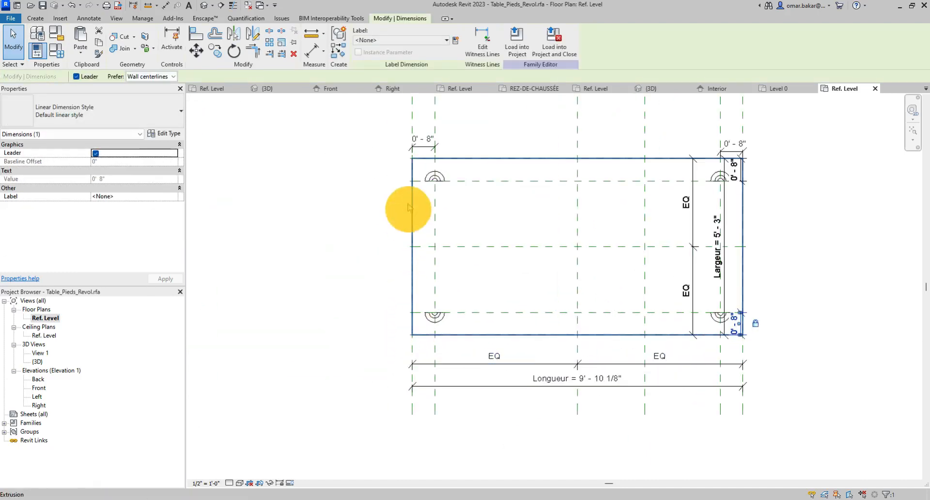
left_click(423, 150)
left_click(347, 225)
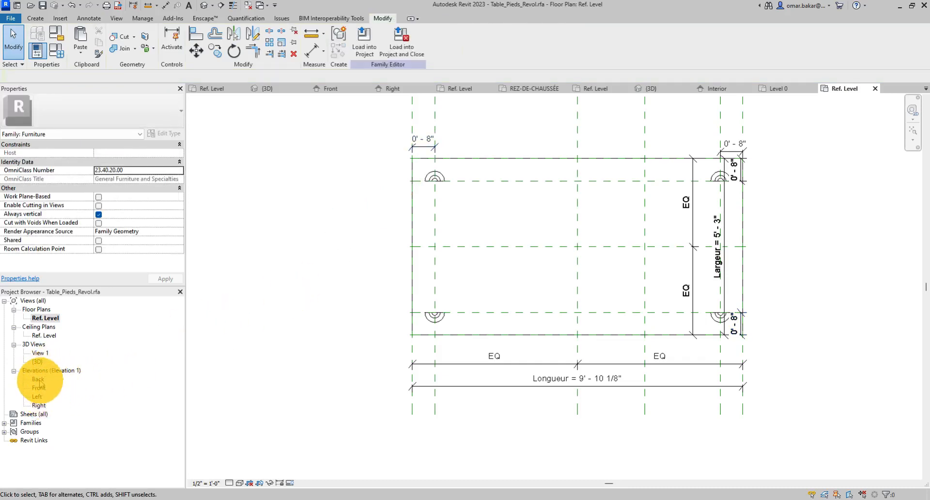
Delete the extra vertical reference plane left of the centre plane in the family's Back elevation
double_click(39, 380)
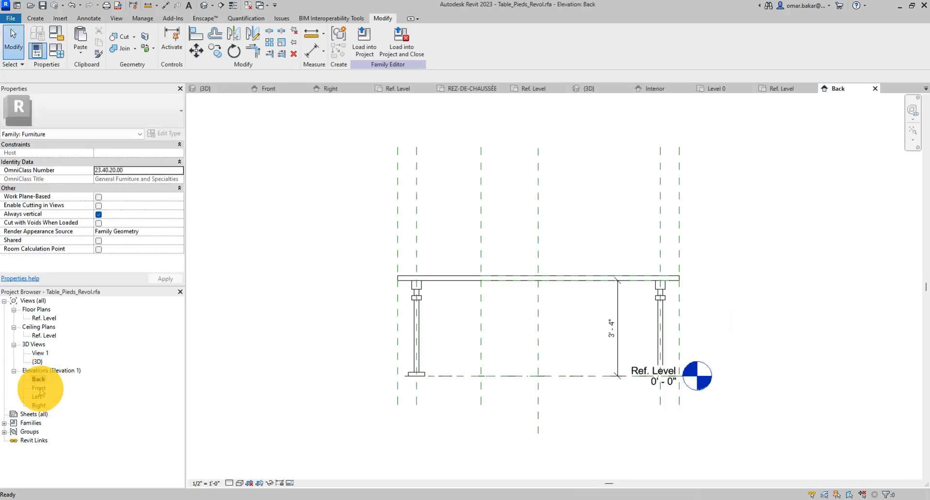
left_click(481, 250)
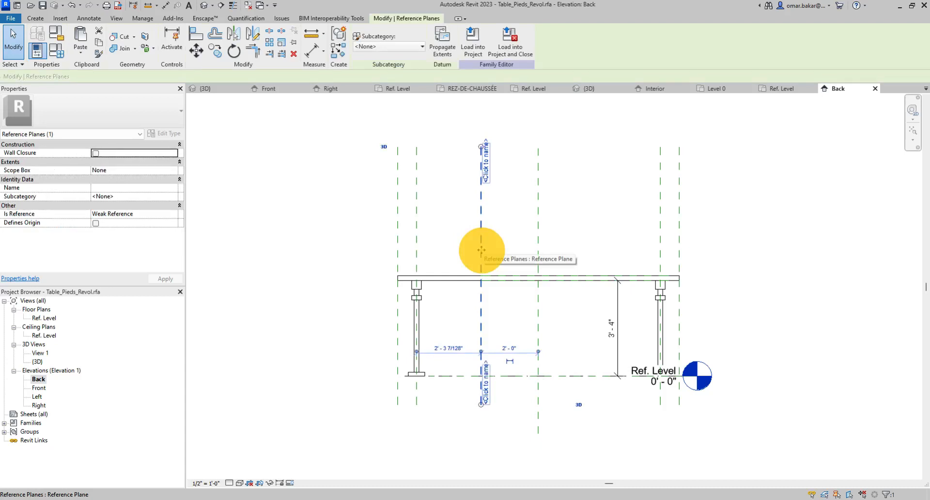
key("Delete")
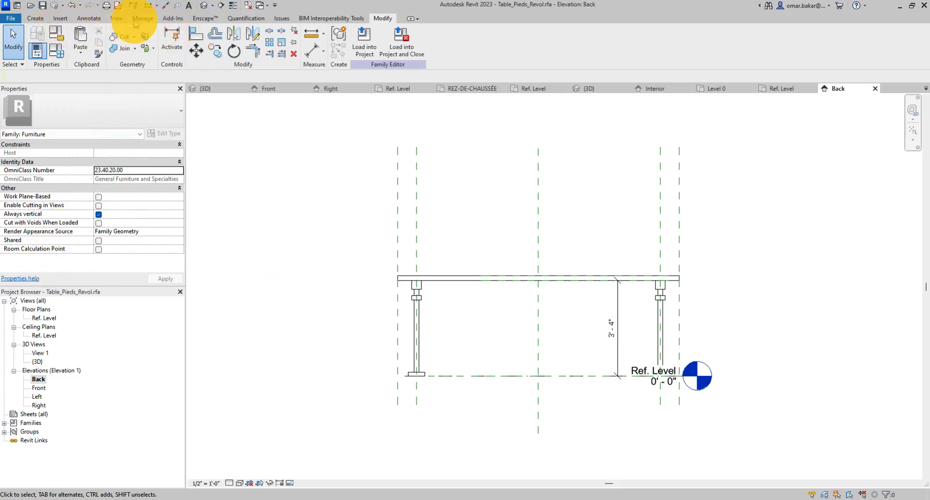
Add an aligned dimension across the tabletop's two end planes and the centre plane, and set it to EQ
left_click(92, 18)
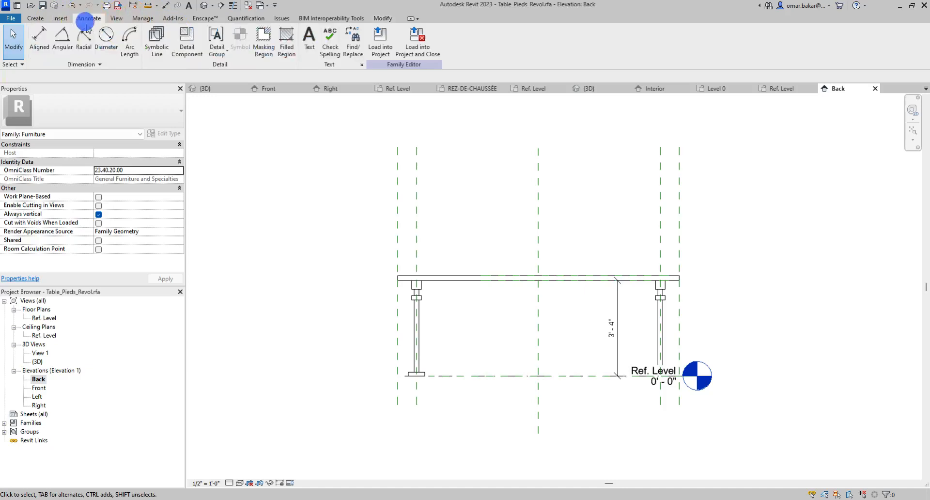
left_click(41, 34)
left_click(396, 229)
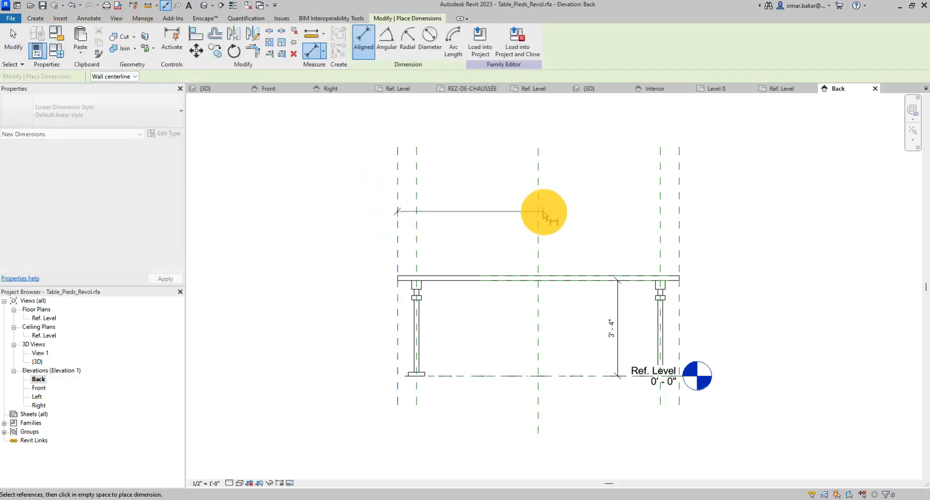
left_click(539, 213)
left_click(679, 211)
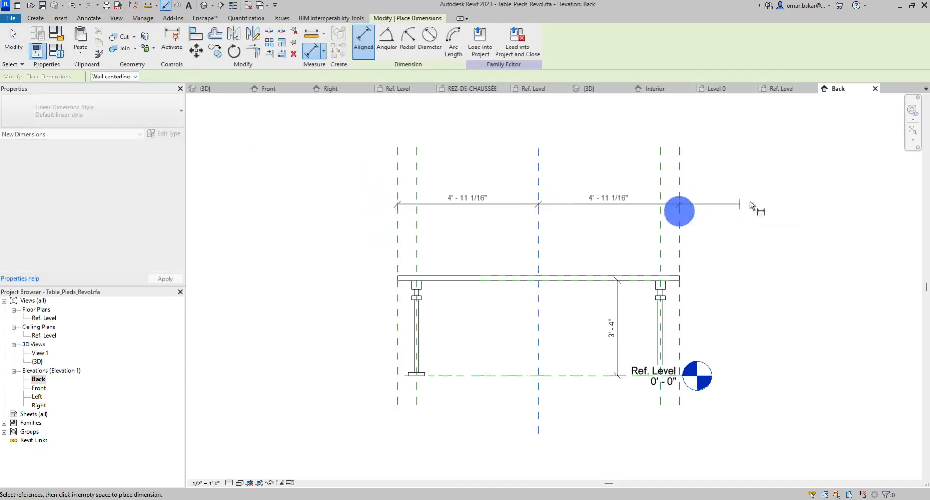
left_click(818, 199)
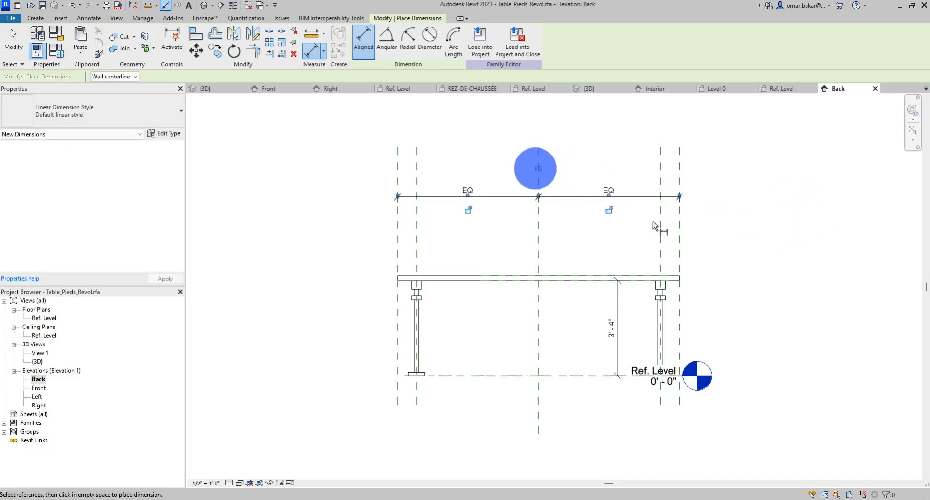
Dimension the left leg plane's offset from the left end plane in the Back elevation and try to lock it
left_click(401, 166)
left_click(416, 162)
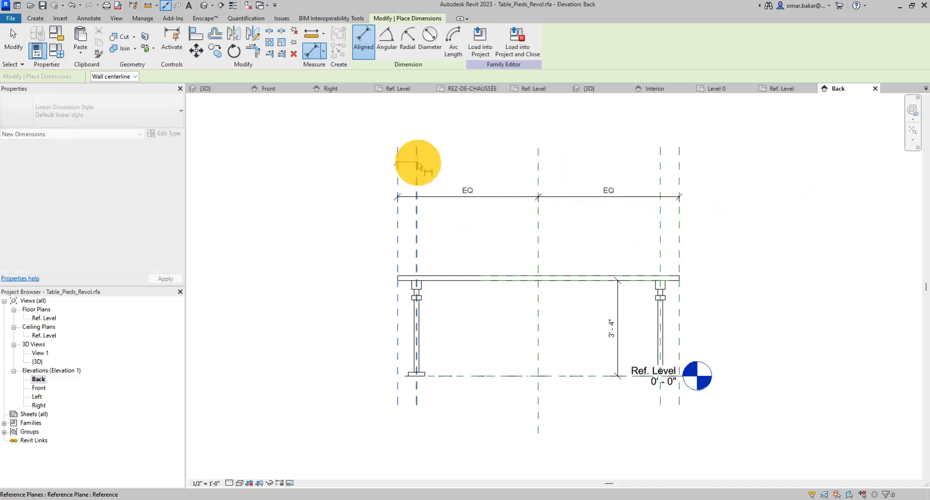
left_click(435, 127)
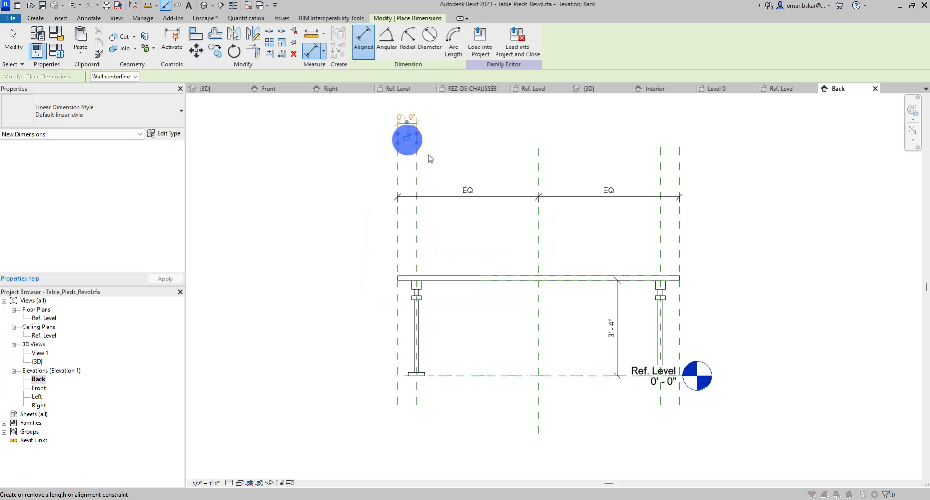
left_click(406, 137)
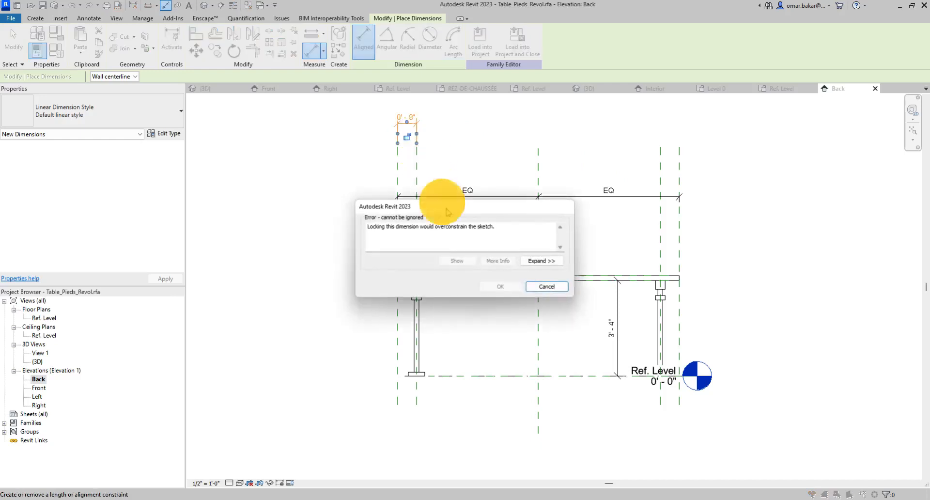
left_click(549, 287)
Dimension the right leg plane's offset from the right end plane in the Back elevation
left_click(660, 162)
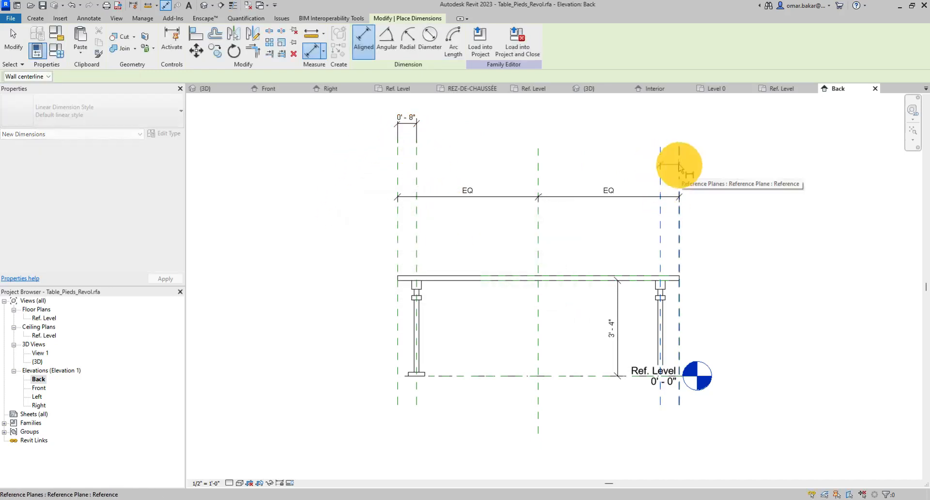
left_click(678, 165)
left_click(726, 150)
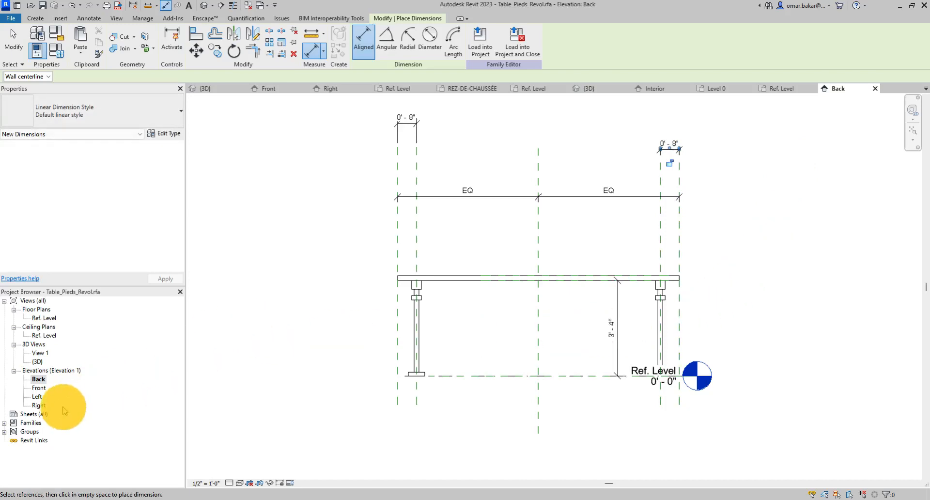
In the Left elevation, add an aligned dimension across the tabletop's two edge planes and the centre plane, set to EQ
double_click(36, 397)
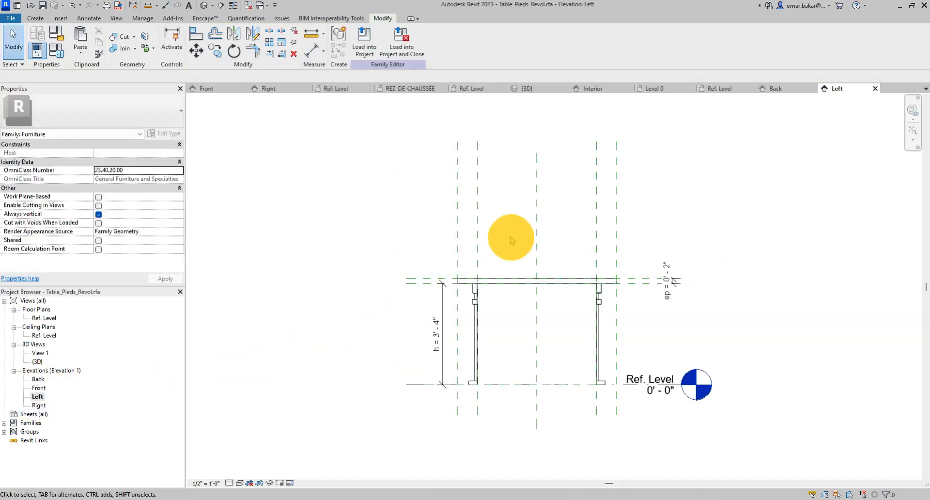
left_click(89, 18)
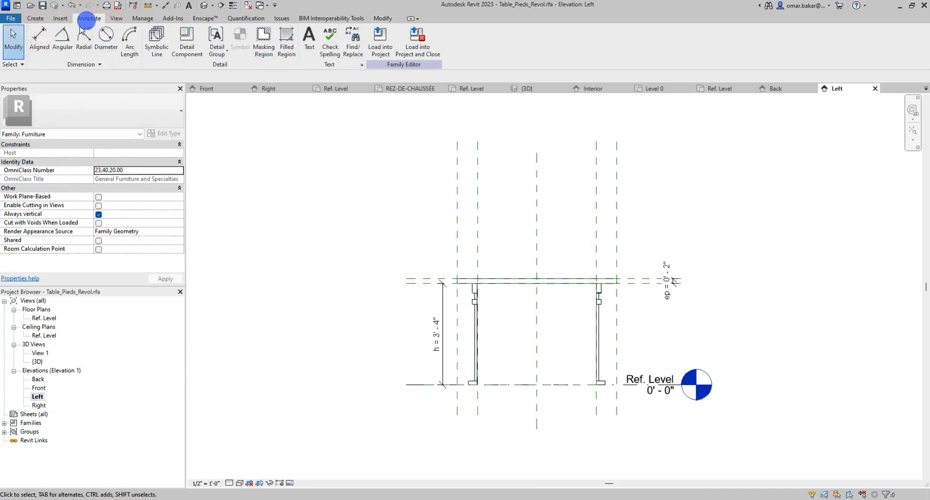
left_click(31, 40)
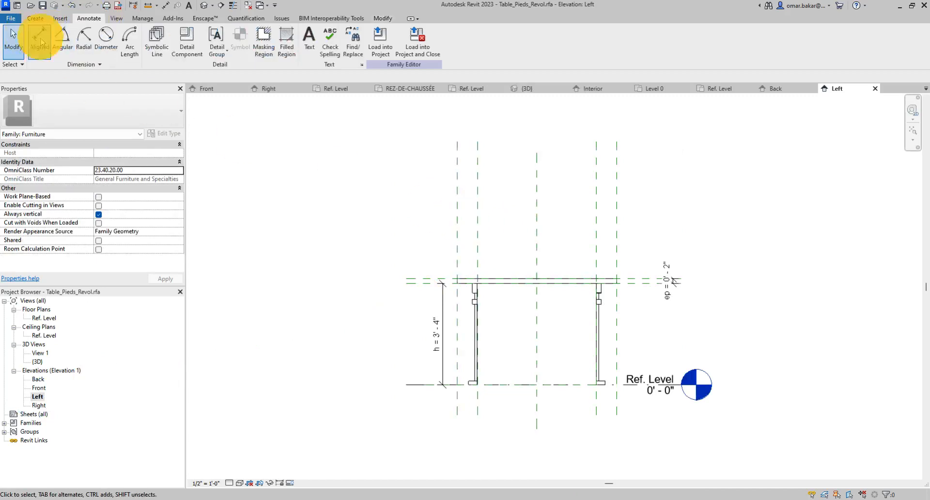
left_click(536, 196)
left_click(616, 197)
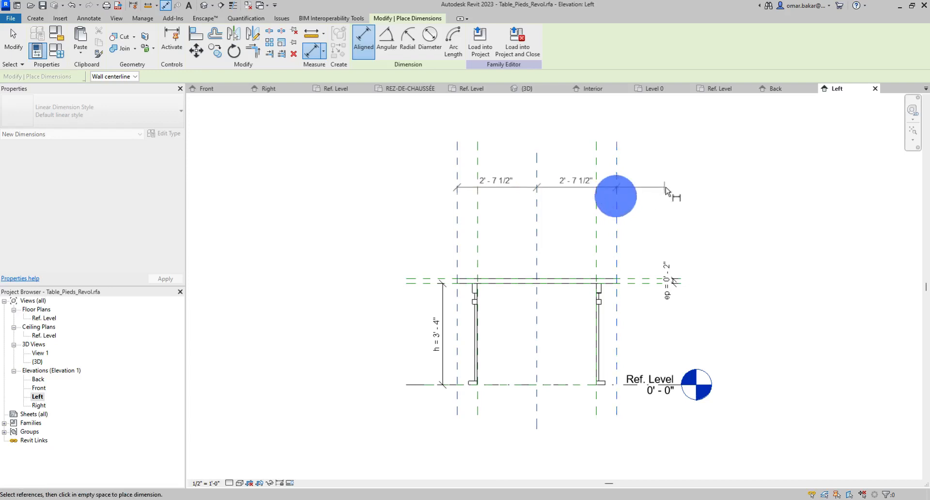
left_click(540, 150)
Dimension the offsets of the left and right leg planes from the tabletop's edge planes in the Left elevation
left_click(455, 161)
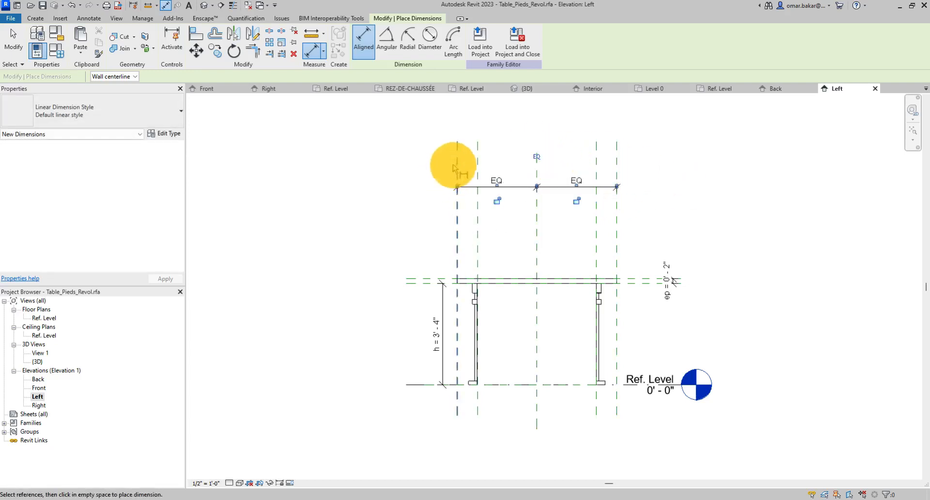
left_click(478, 145)
left_click(507, 141)
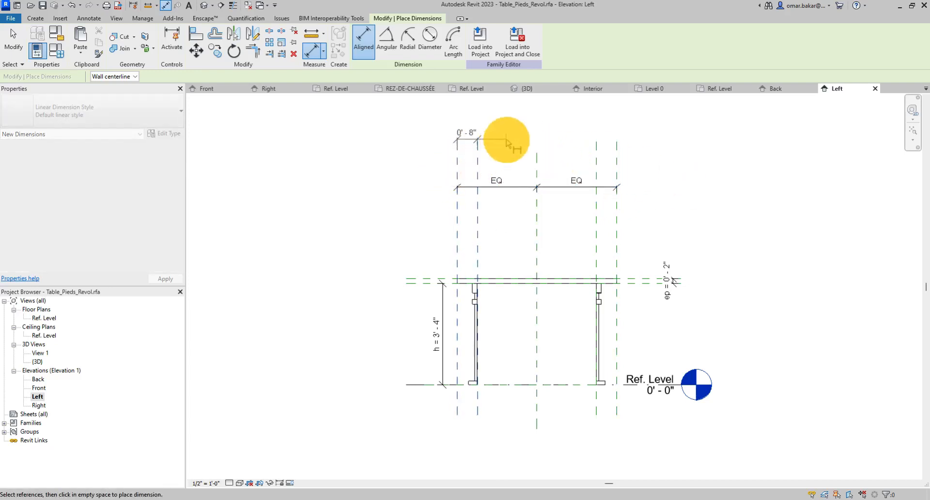
left_click(596, 162)
left_click(617, 157)
left_click(697, 150)
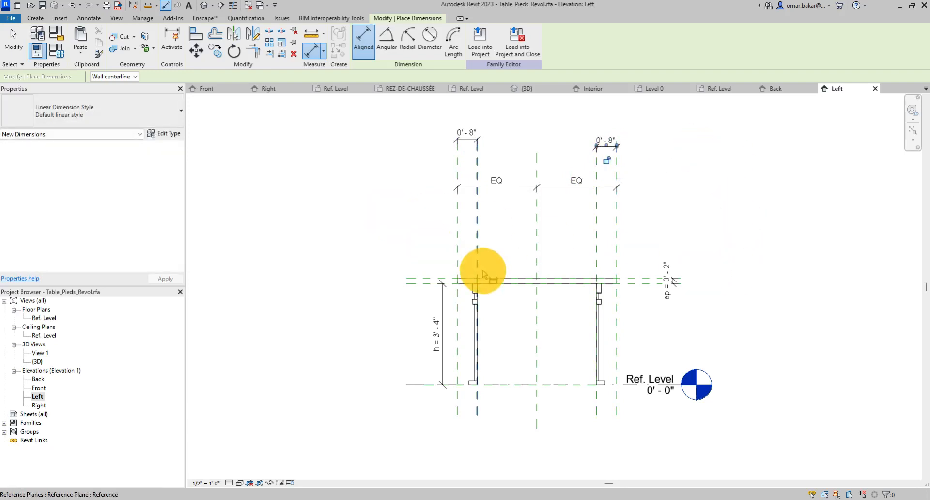
Align the left leg's inner edge with its vertical reference plane in the Left elevation and lock the alignment
scroll(479, 342, "up", 5)
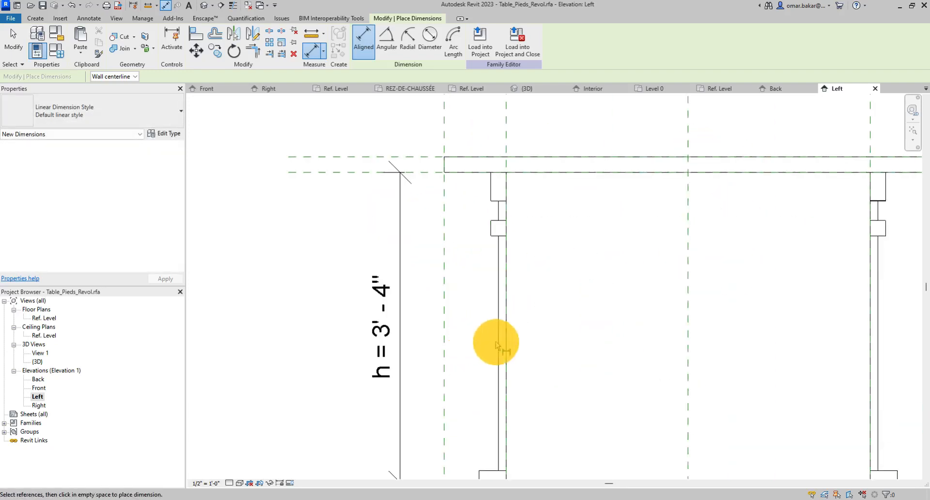
scroll(498, 342, "up", 2)
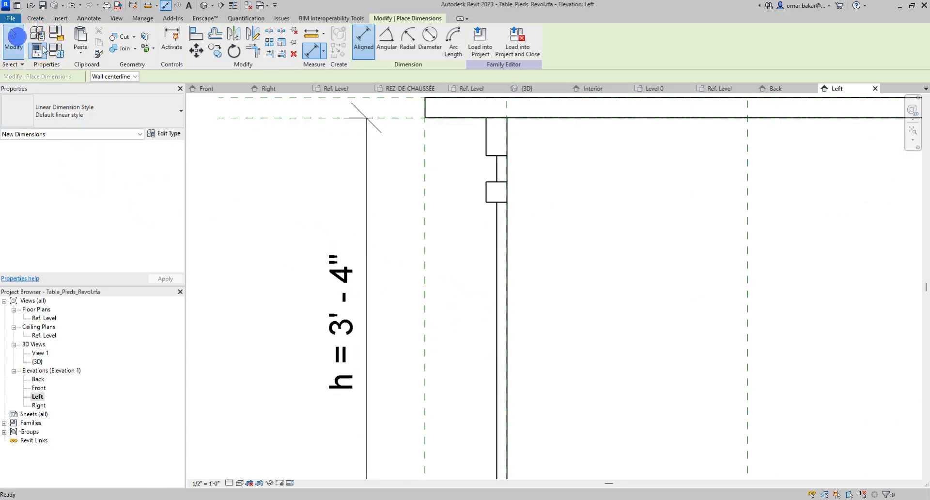
left_click(15, 36)
left_click(196, 33)
scroll(467, 152, "down", 3)
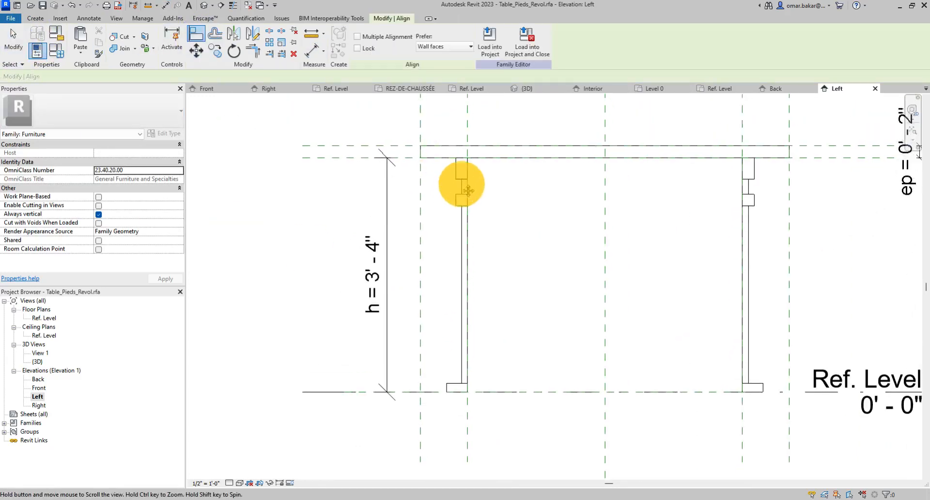
scroll(468, 190, "down", 1)
left_click(461, 237)
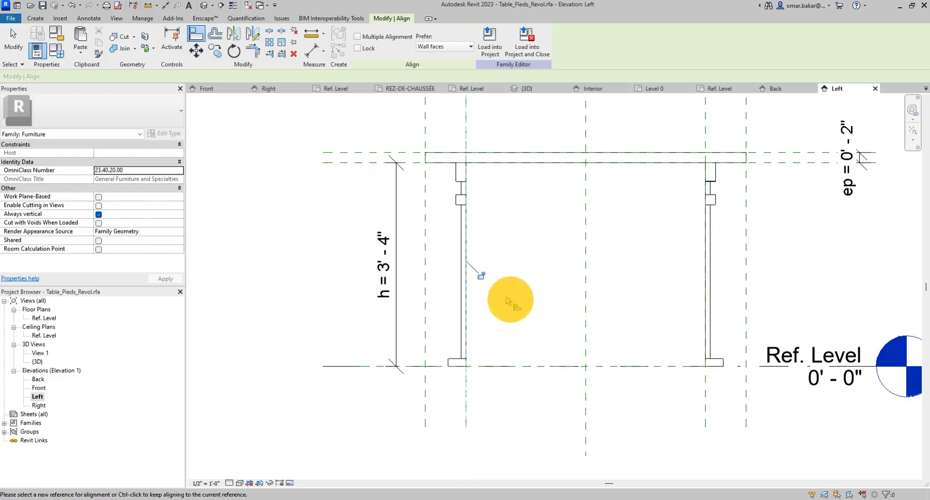
left_click(481, 275)
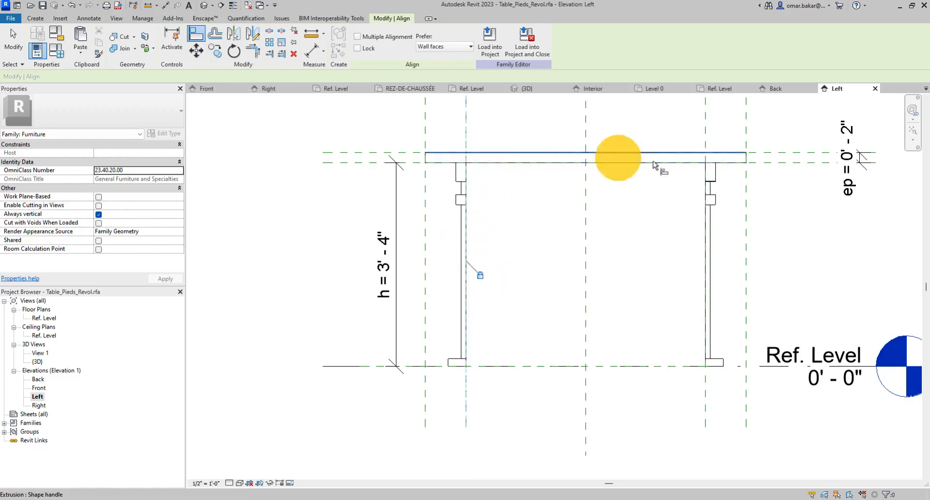
Align and lock the right leg to its reference plane in the Left elevation, and both legs to theirs in the Right elevation
left_click(707, 132)
left_click(704, 238)
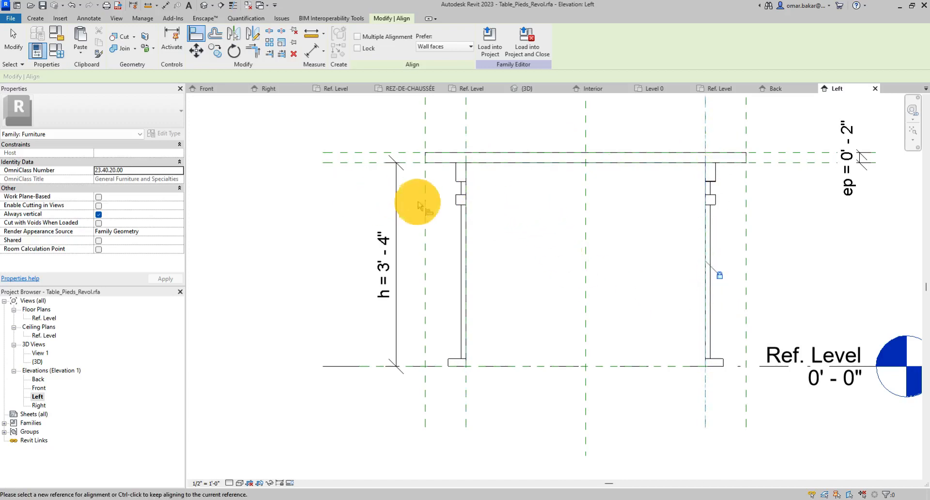
double_click(39, 405)
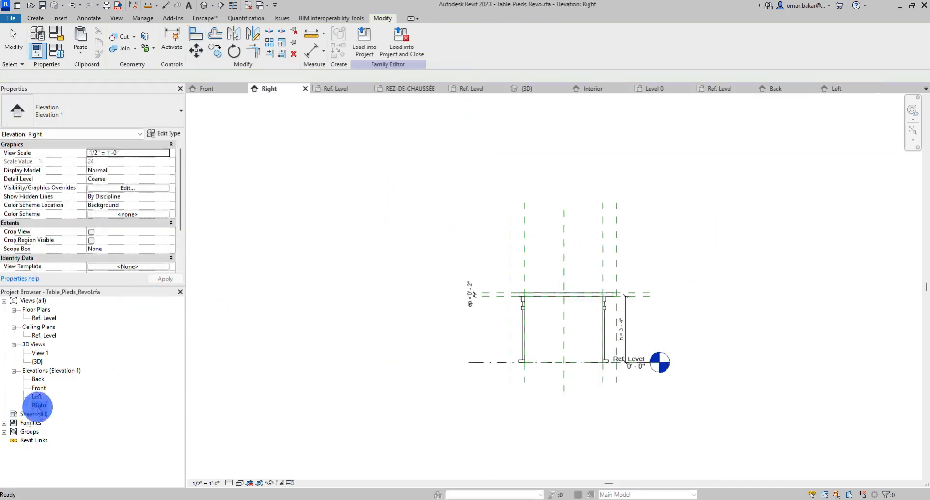
scroll(524, 346, "up", 5)
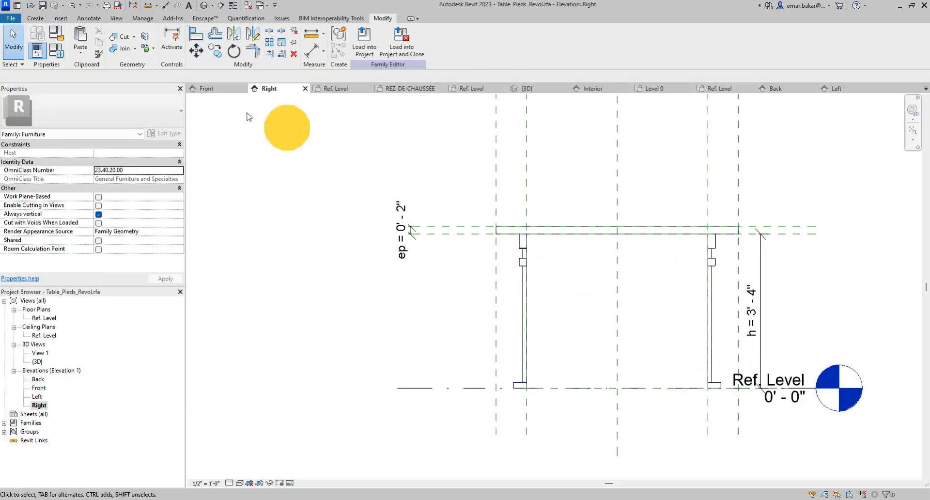
left_click(92, 20)
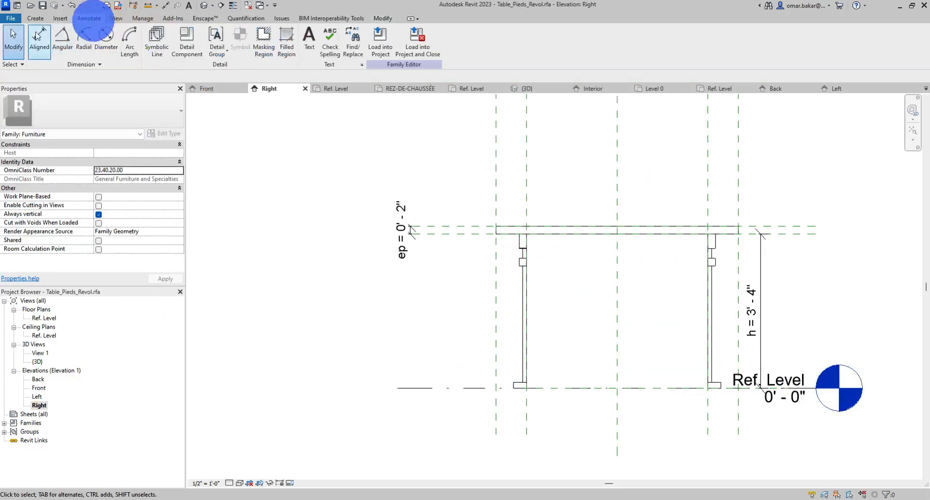
left_click(378, 19)
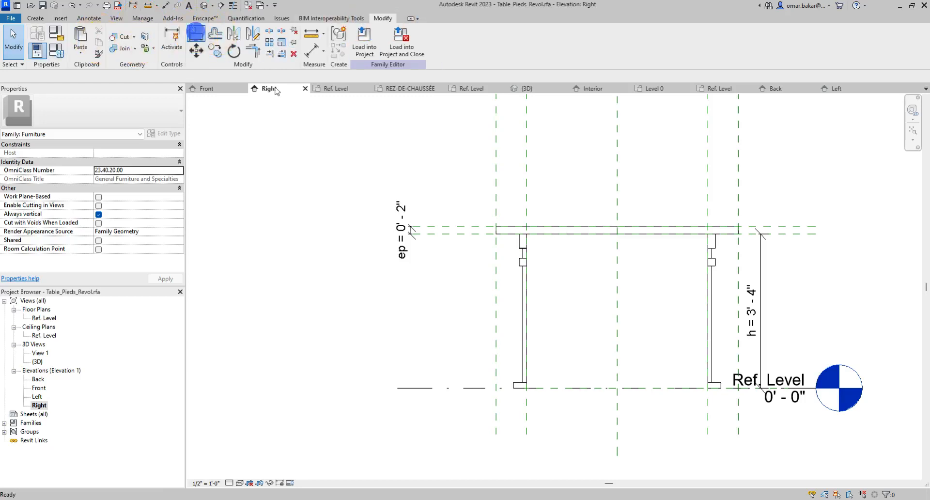
left_click(195, 33)
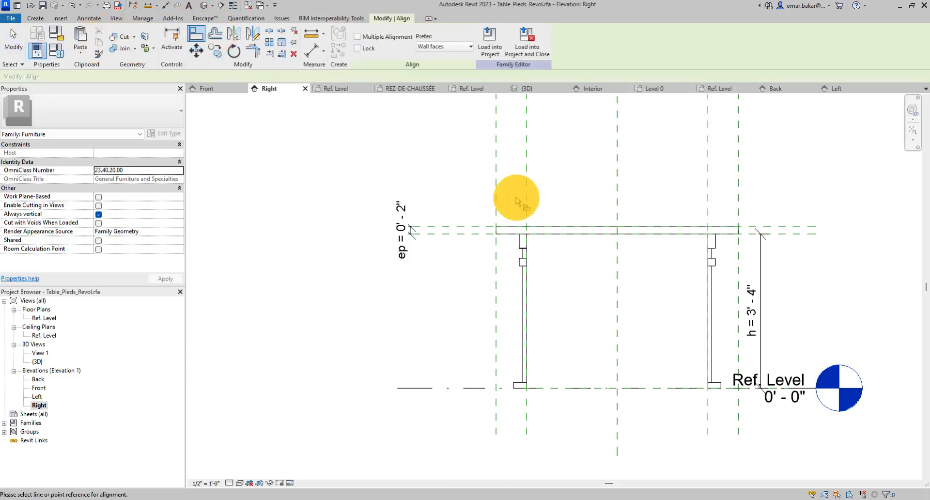
left_click(526, 285)
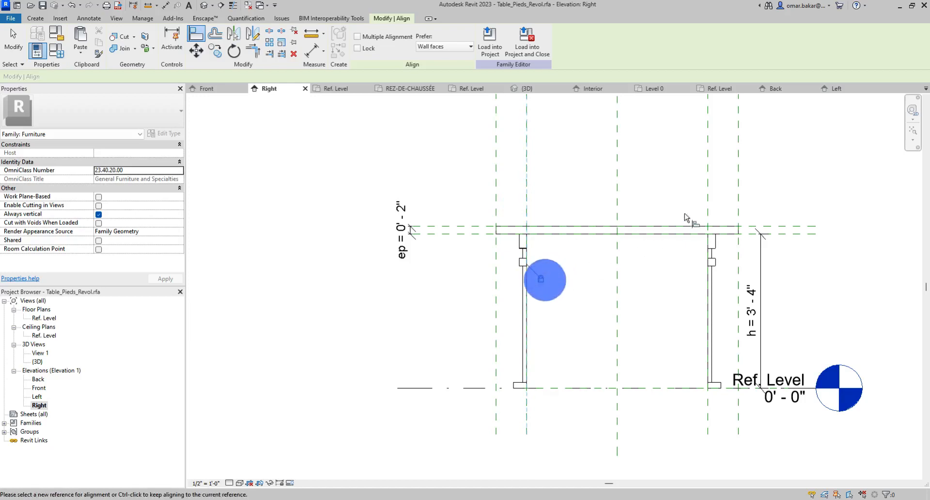
left_click(707, 207)
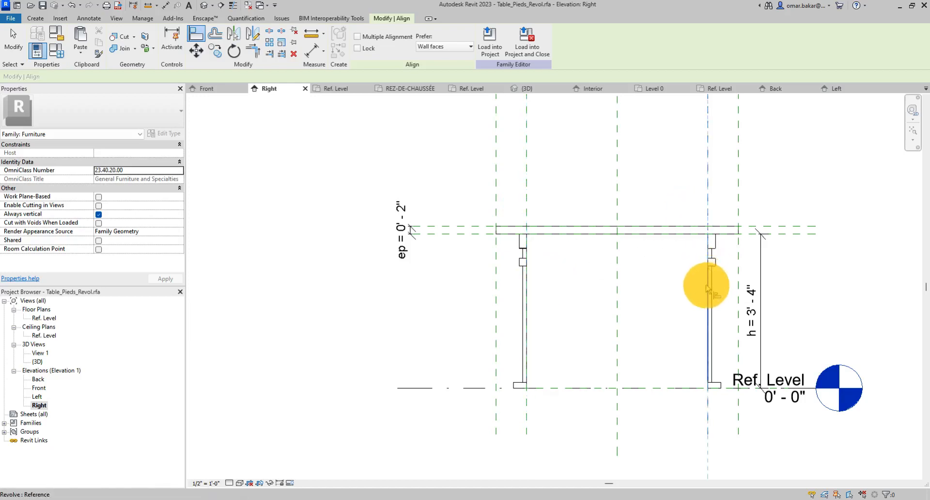
left_click(722, 279)
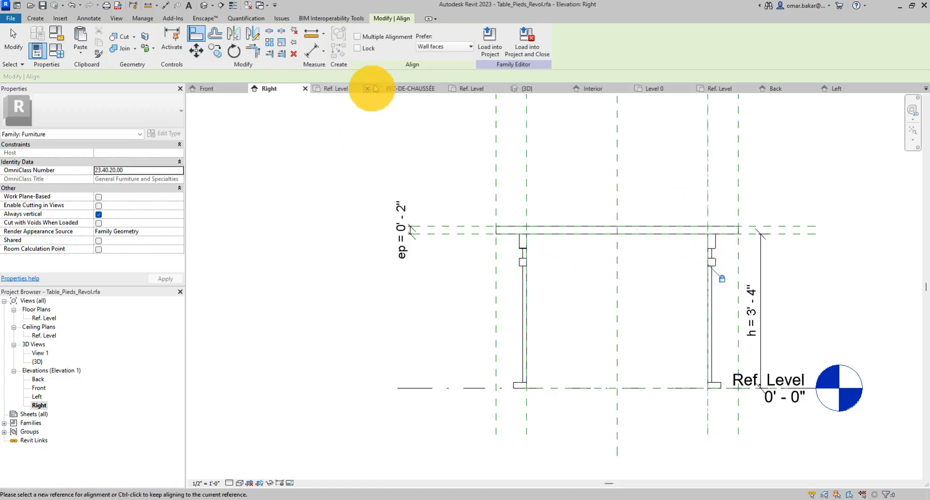
Load the table family into Office.rvt, overwriting the existing version without its parameter values
left_click(489, 49)
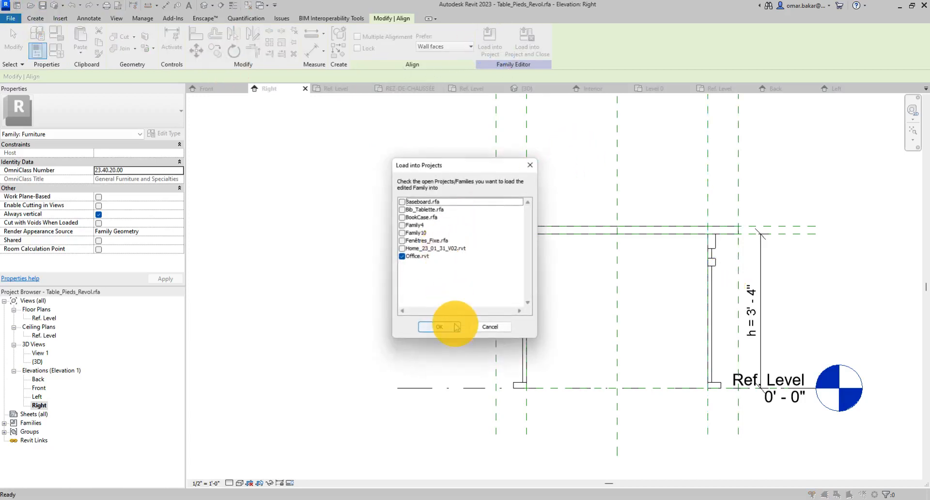
left_click(448, 325)
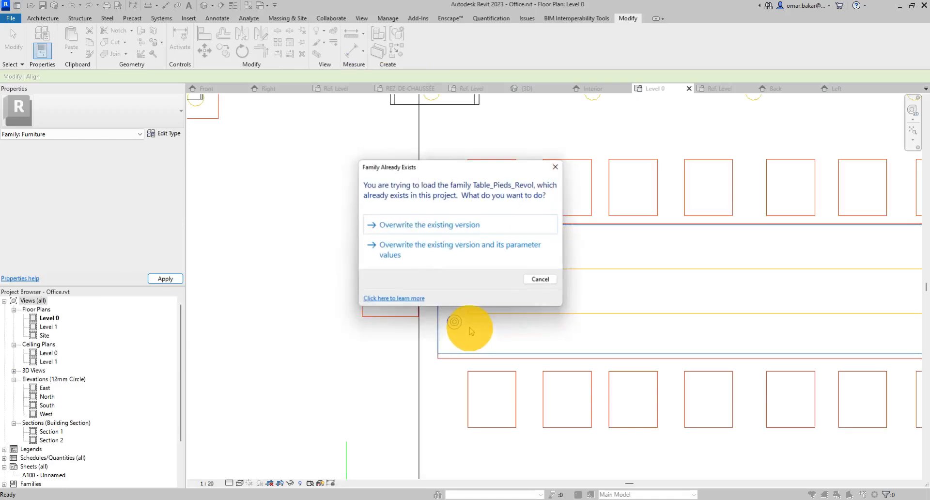
left_click(448, 225)
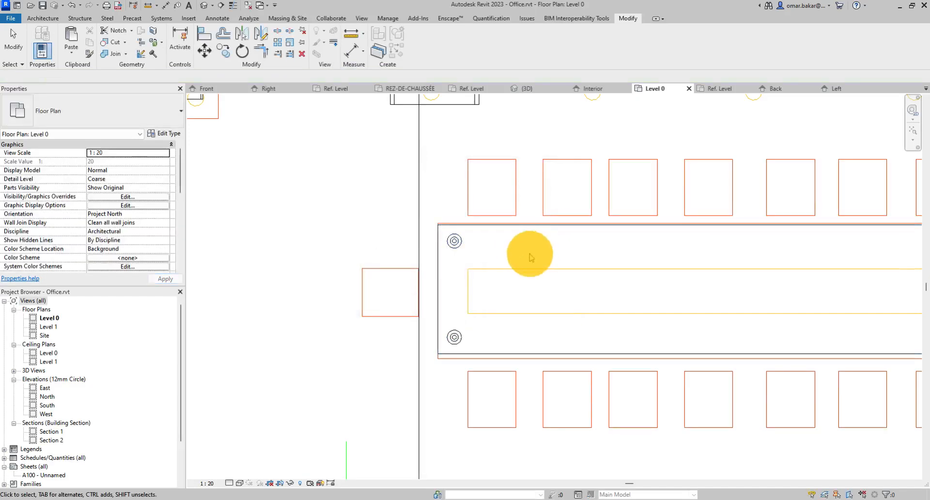
scroll(628, 328, "down", 2)
middle_click_drag(628, 328, 469, 324)
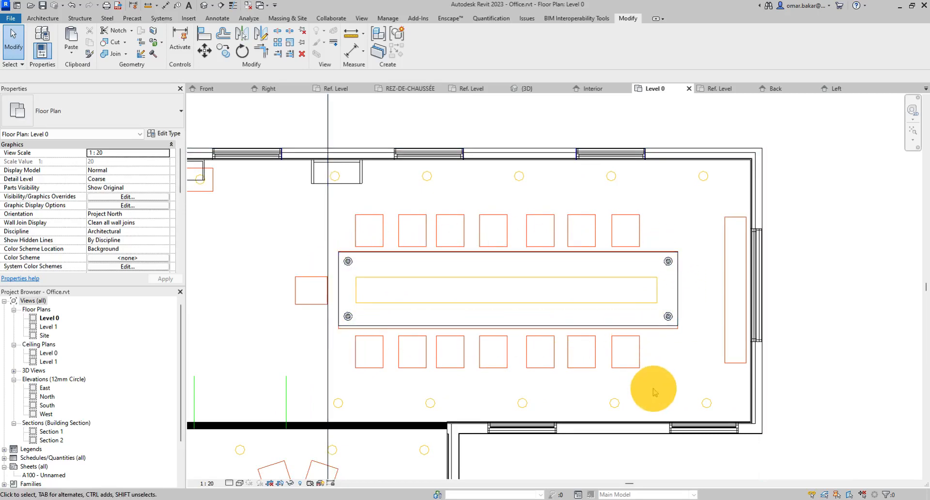
Place a Doors_ExtDbl_Flush 1810x2110mm door in the horizontal partition between the green opening marks, 2100 mm from the vertical wall, swinging into the upper room
scroll(605, 366, "down", 2)
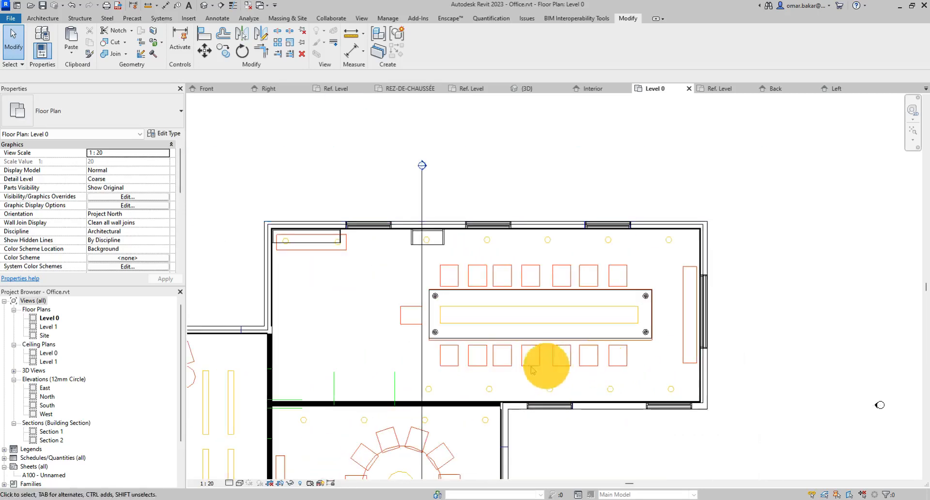
middle_click_drag(471, 363, 506, 339)
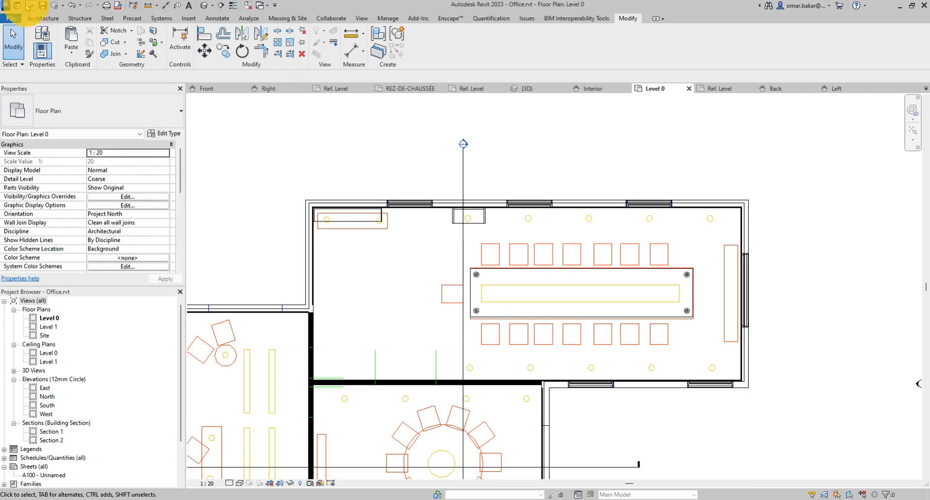
left_click(38, 18)
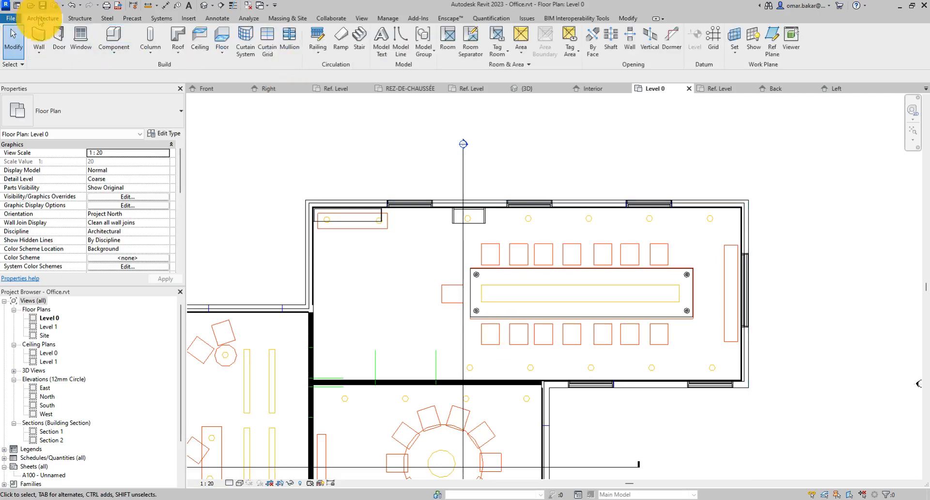
left_click(59, 35)
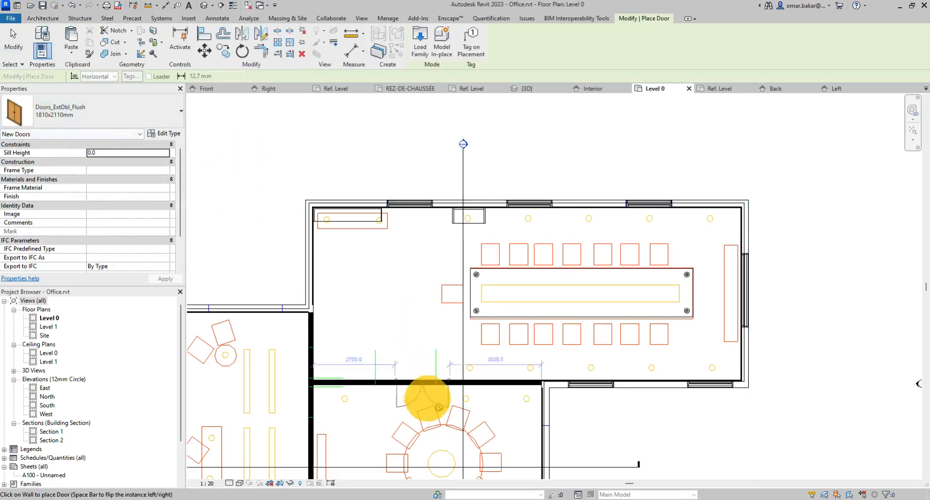
scroll(398, 374, "up", 3)
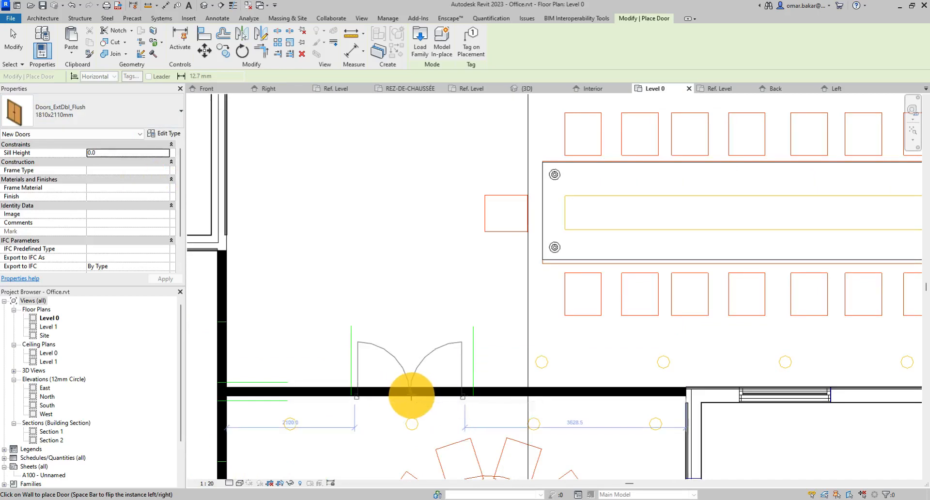
left_click(410, 394)
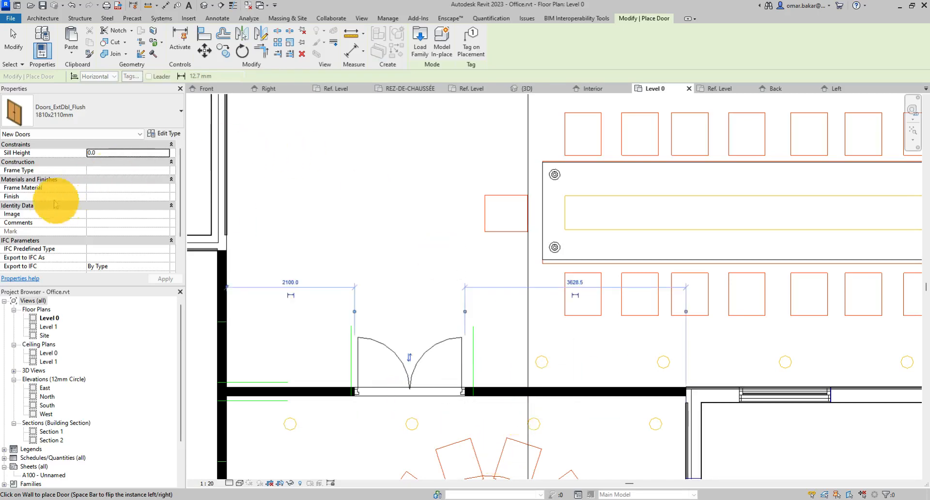
left_click(99, 111)
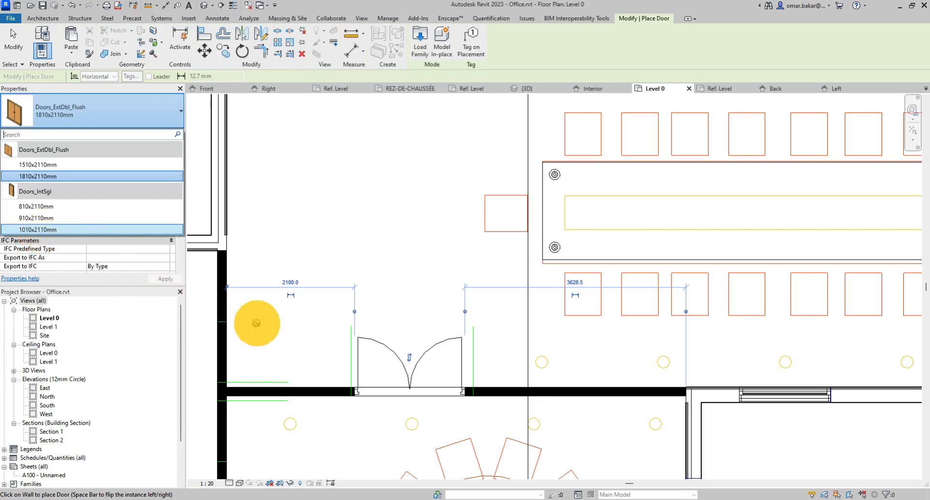
left_click(221, 342)
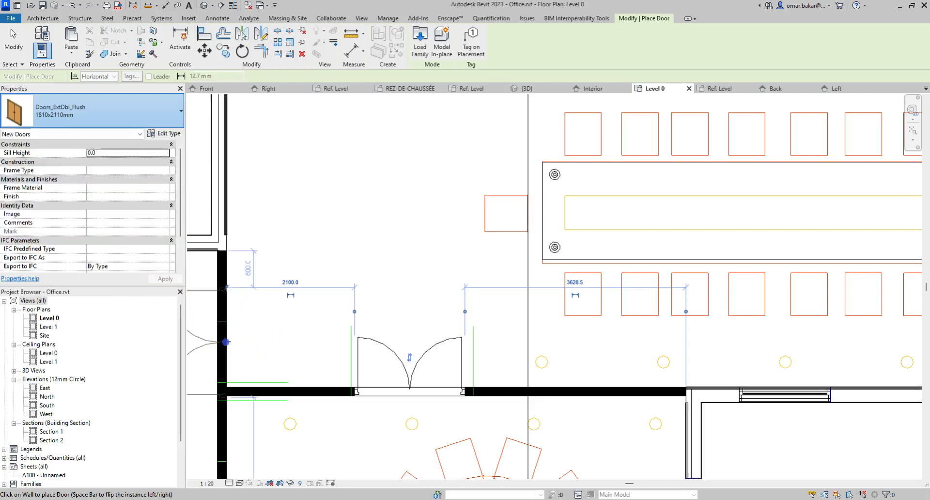
left_click(222, 342)
middle_click_drag(276, 327, 436, 316)
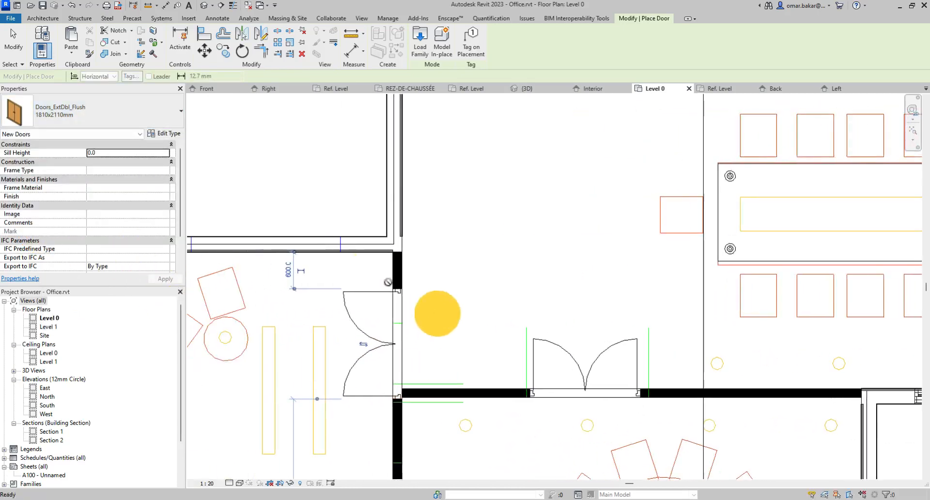
left_click(13, 34)
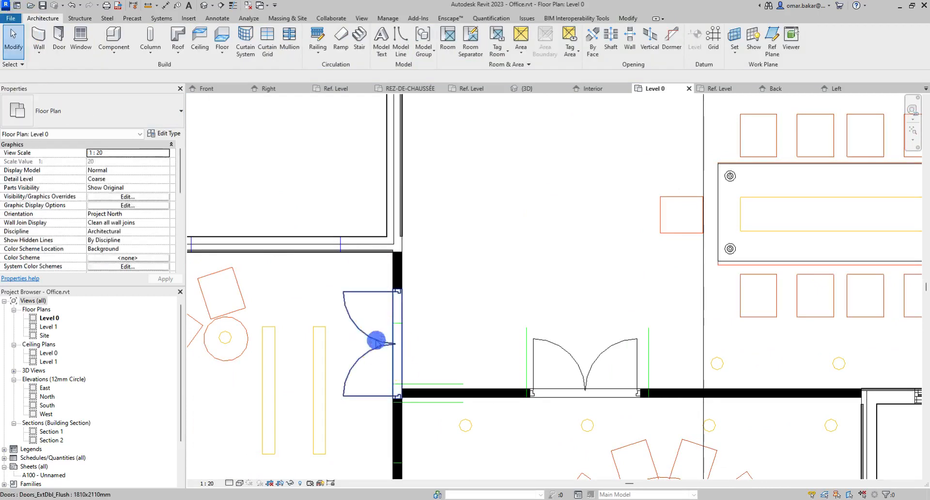
left_click(376, 341)
key("Delete")
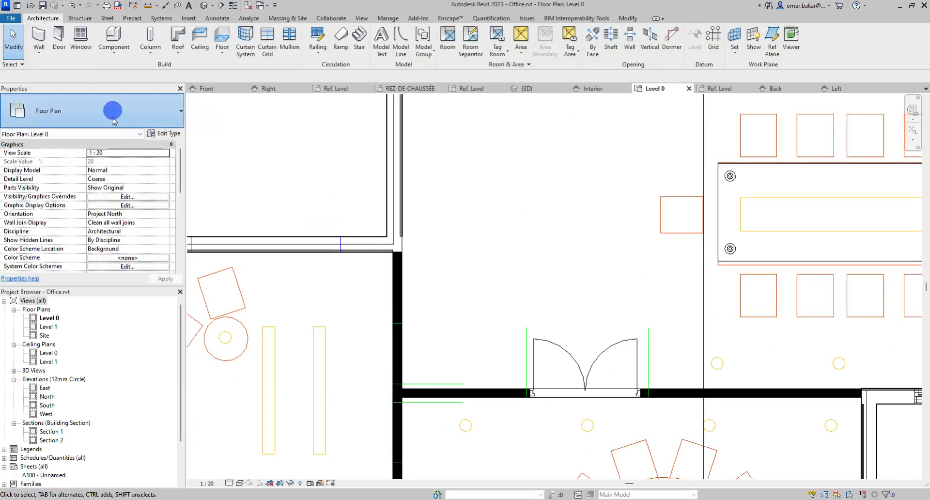
Place a Doors_IntSgl 1010x2110mm door in the vertical wall, 100 mm above the horizontal partition, swinging into the long-table room
left_click(60, 36)
left_click(118, 109)
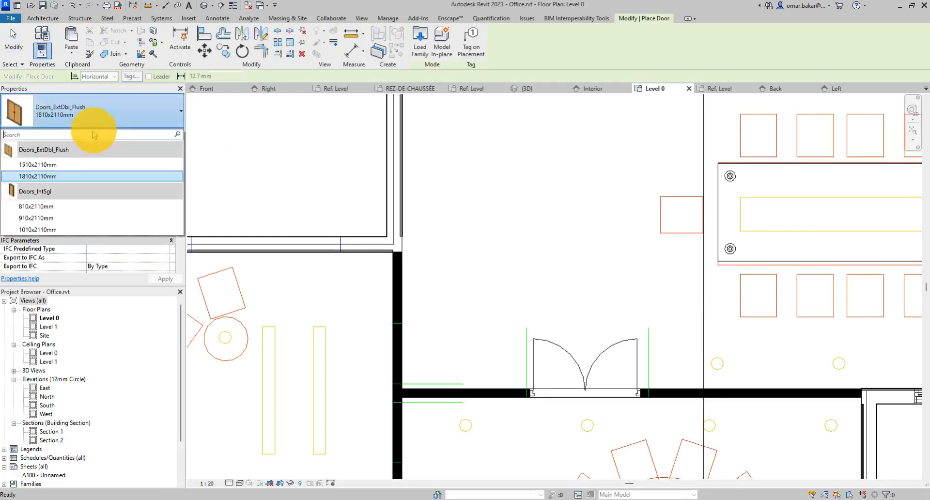
left_click(37, 229)
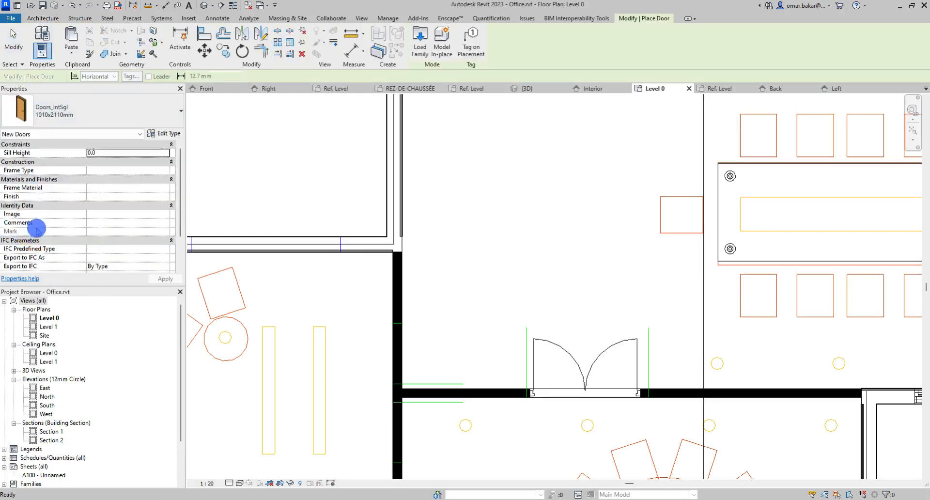
left_click(400, 354)
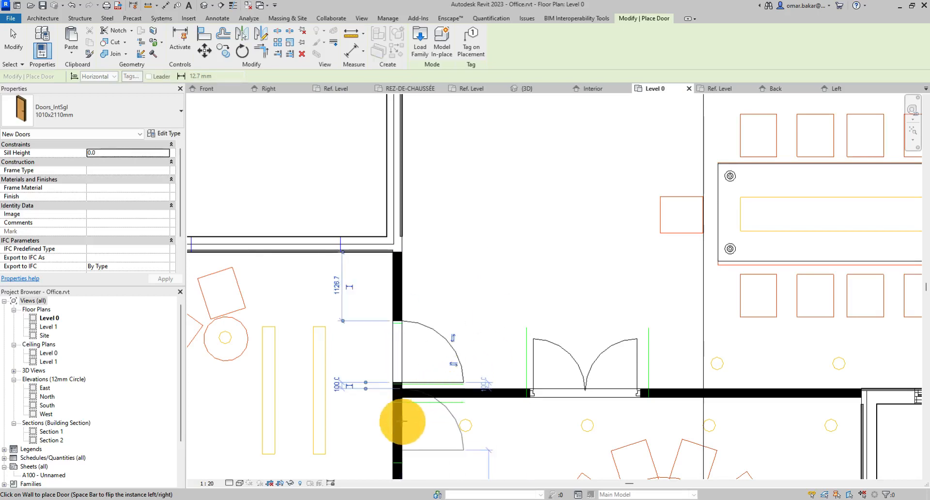
Place a second 1010x2110mm single door in the vertical wall, 100 mm below the horizontal partition, swinging into the round-table room
scroll(406, 405, "up", 1)
middle_click_drag(407, 405, 402, 270)
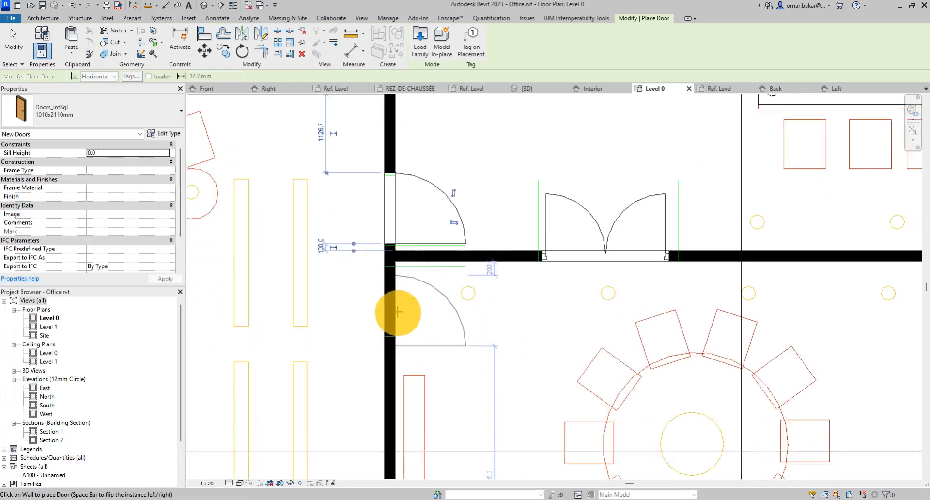
left_click(394, 300)
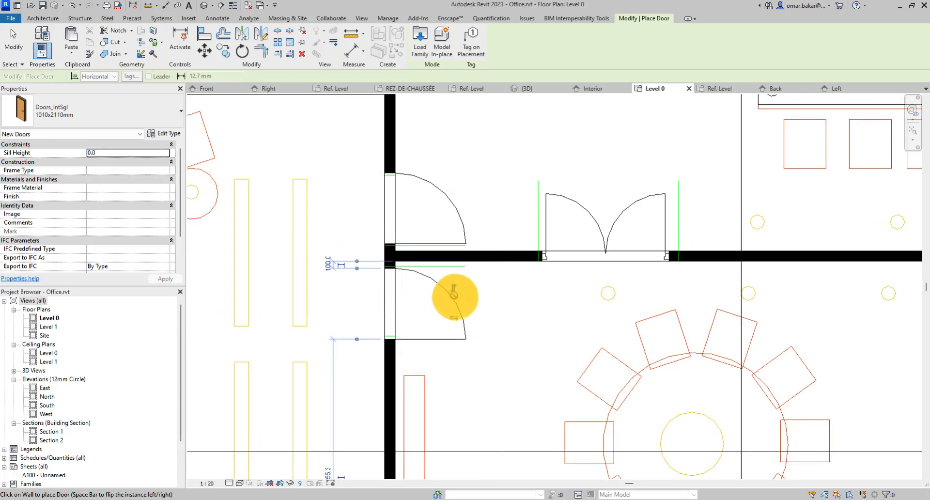
scroll(540, 307, "down", 2)
middle_click_drag(540, 307, 511, 363)
scroll(528, 317, "down", 2)
middle_click_drag(508, 312, 509, 305)
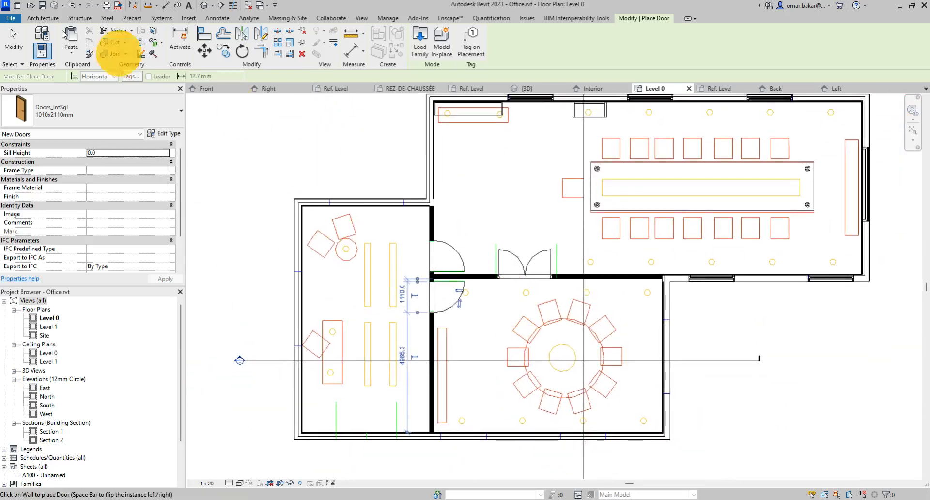
left_click(15, 35)
Create a similar 1810x2110mm double door in the left room's lower exterior wall, centred at 1199.6 mm from each side wall
left_click(522, 261)
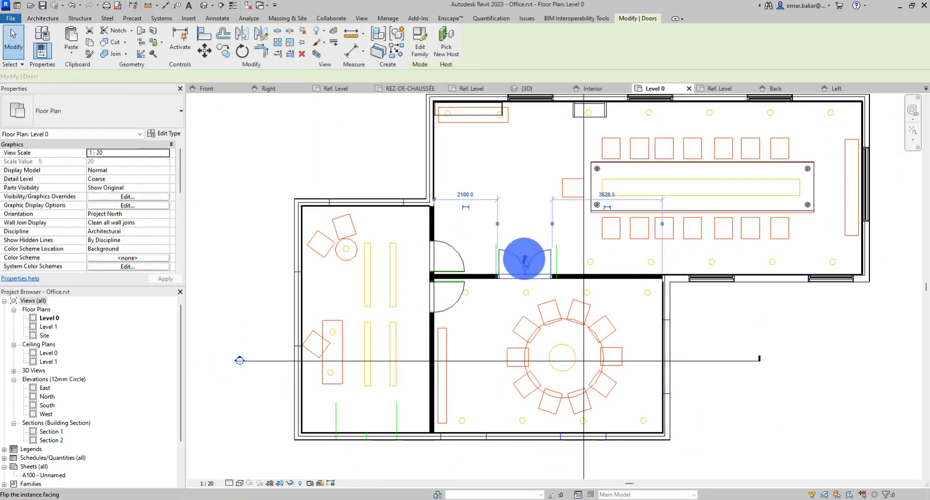
right_click(525, 264)
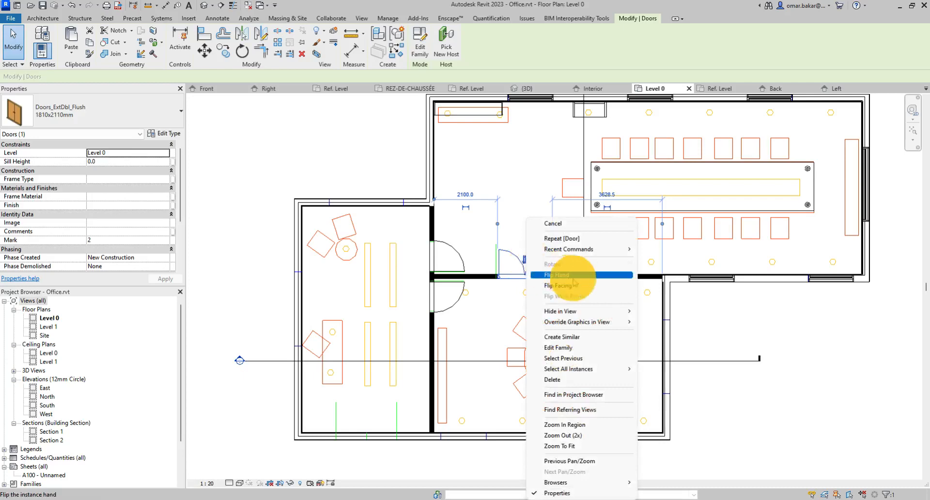
left_click(575, 336)
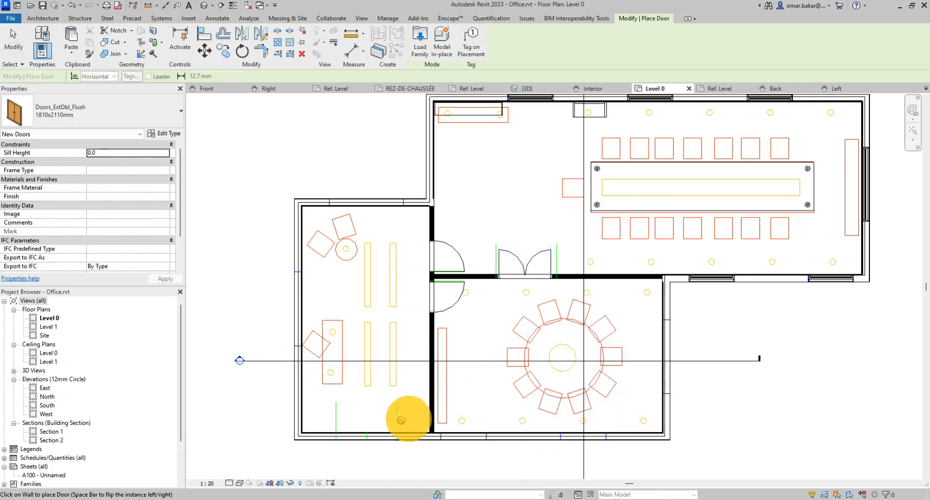
left_click(367, 438)
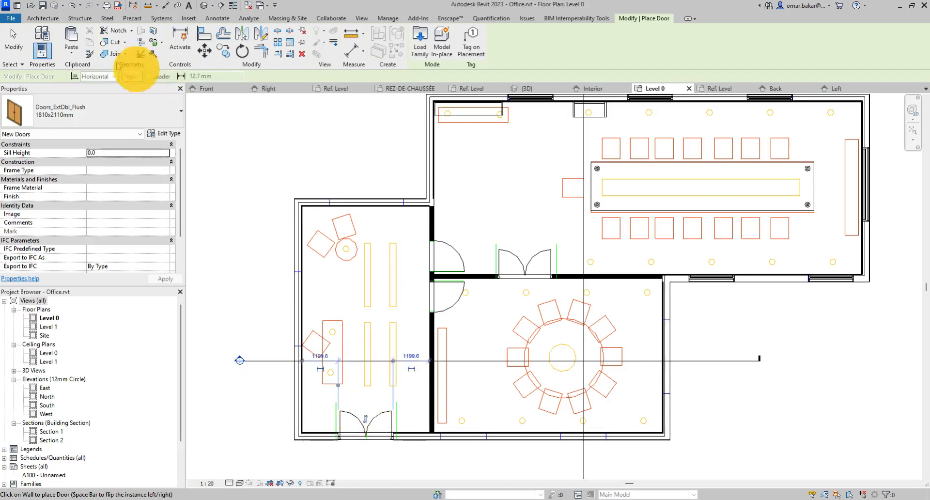
left_click(14, 38)
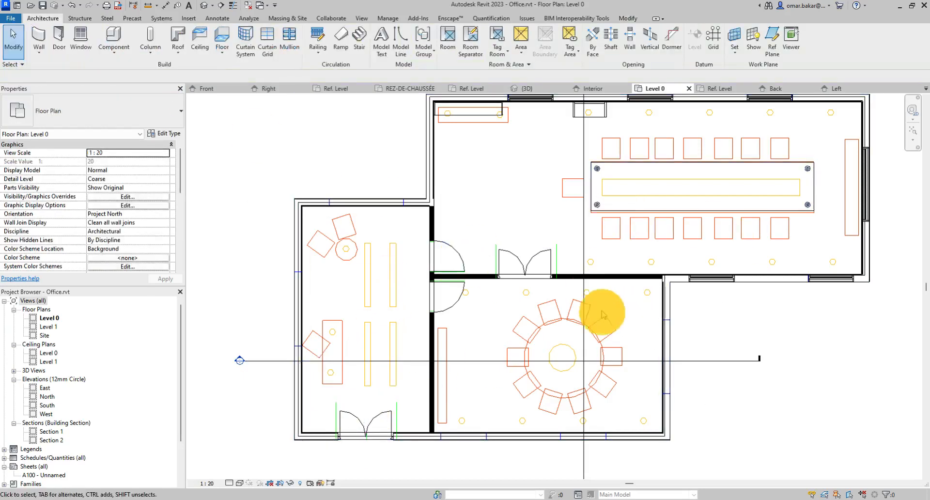
Switch the Level 0 floor plan to the Hidden Line visual style
scroll(644, 295, "down", 1)
middle_click_drag(647, 296, 625, 322)
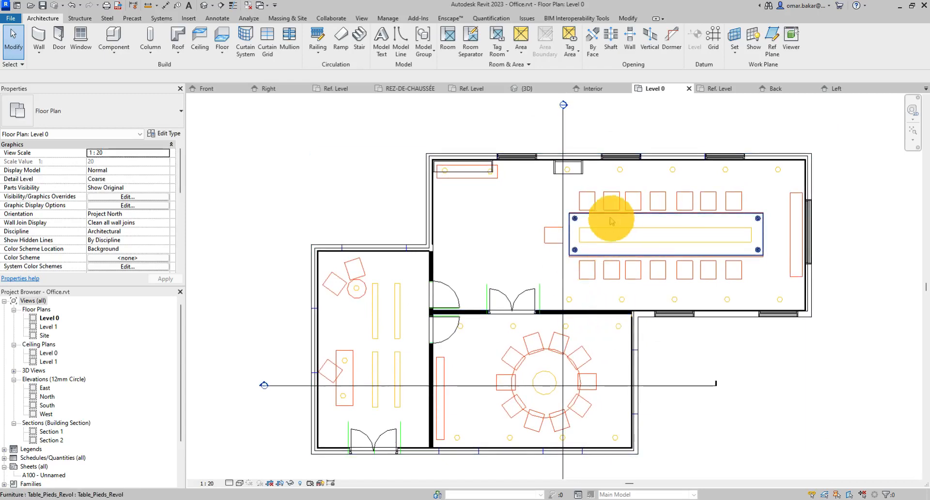
scroll(676, 321, "up", 5)
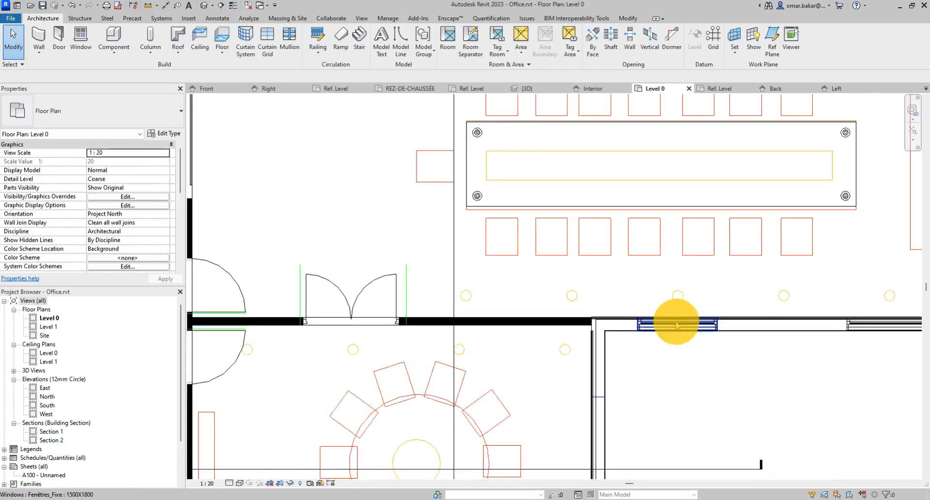
left_click(240, 483)
left_click(248, 443)
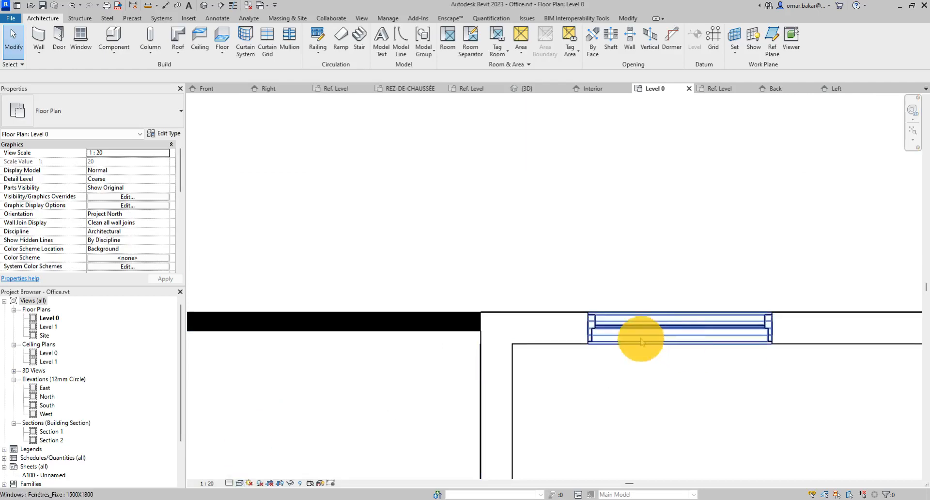
scroll(661, 368, "down", 2)
middle_click_drag(416, 315, 554, 355)
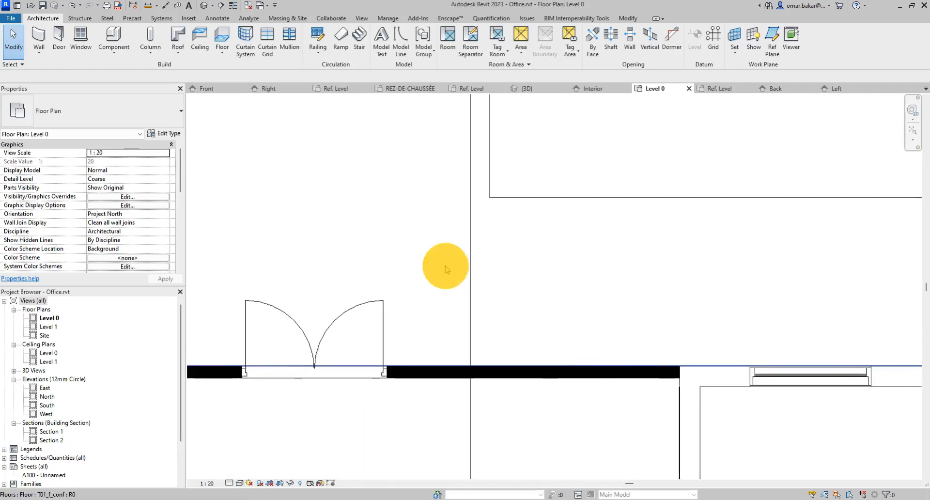
scroll(445, 269, "down", 2)
middle_click_drag(421, 239, 394, 301)
scroll(393, 302, "down", 1)
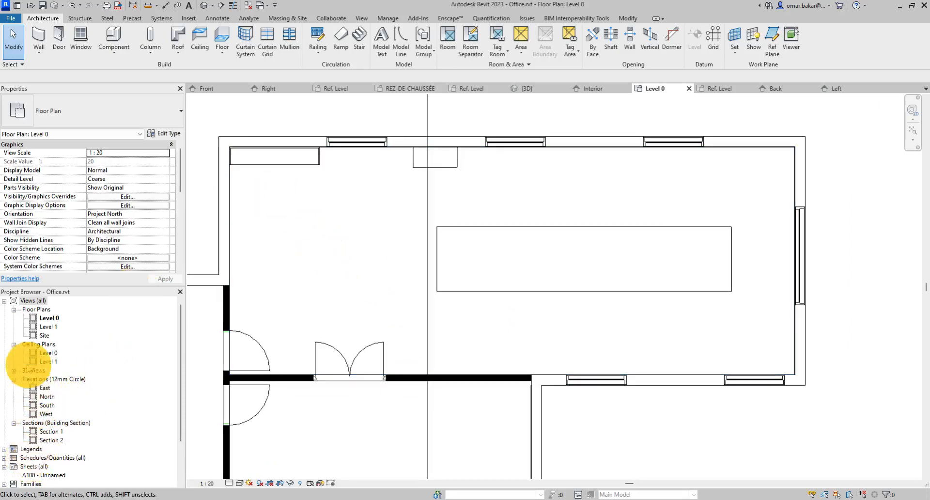
Inspect the long table's room in the perspective view 3D View 1 and return to the Level 0 floor plan
left_click(14, 370)
double_click(48, 378)
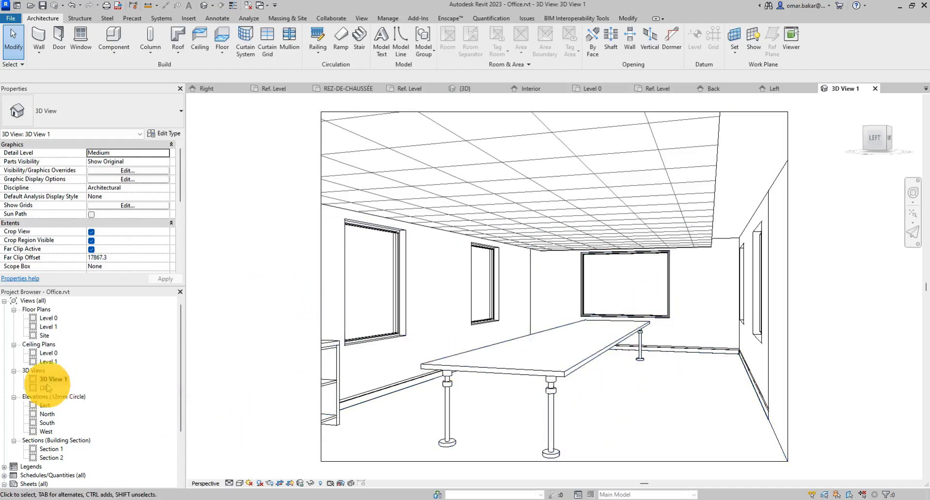
left_click(48, 317)
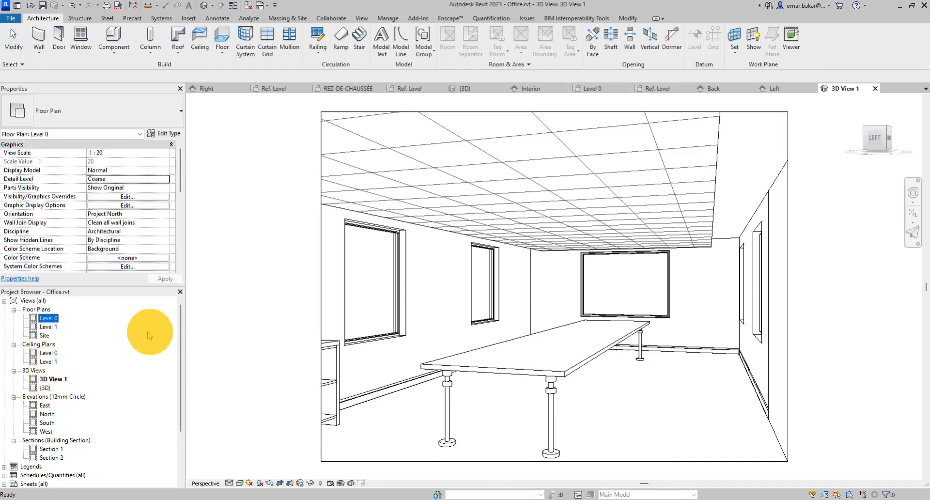
double_click(54, 318)
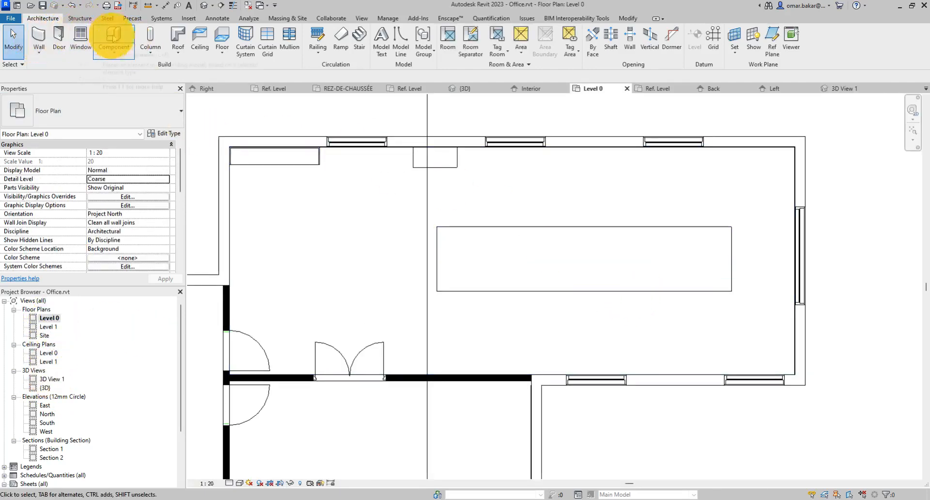
Start loading a component family and browse the English-Imperial library to the Furniture folder's Seating subfolder
left_click(114, 36)
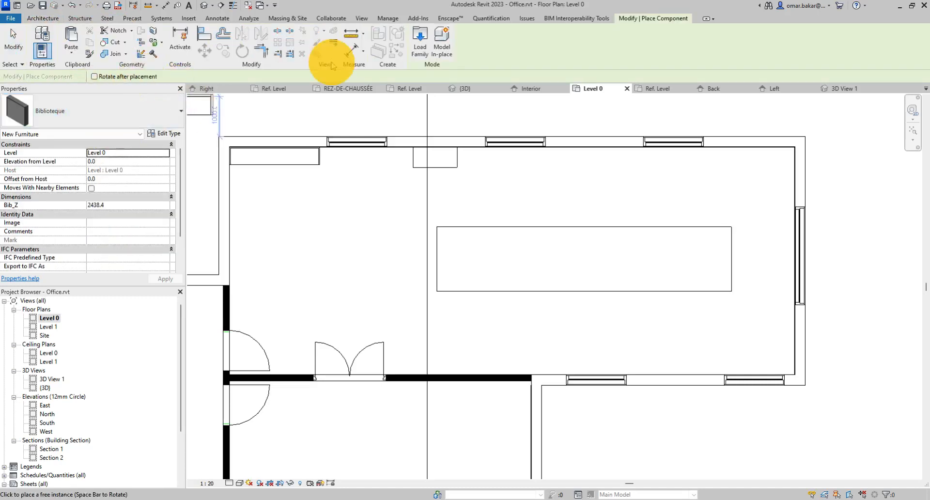
left_click(419, 41)
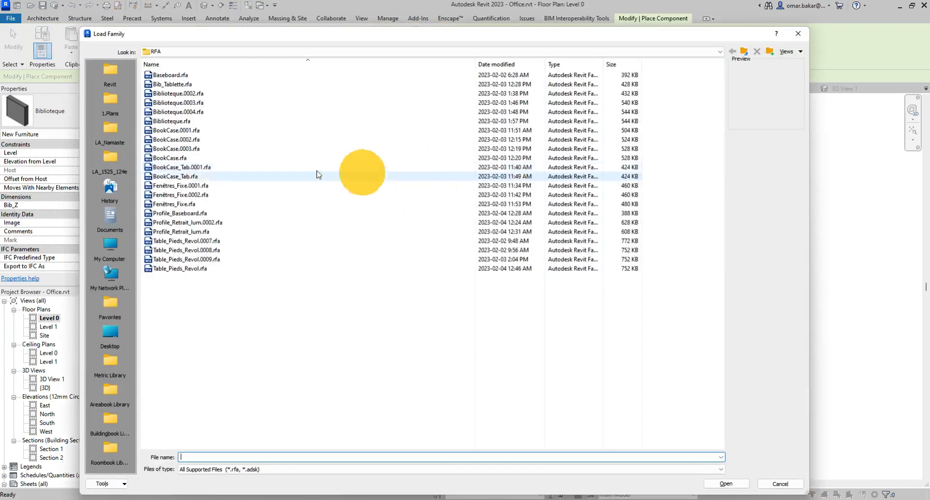
left_click(404, 51)
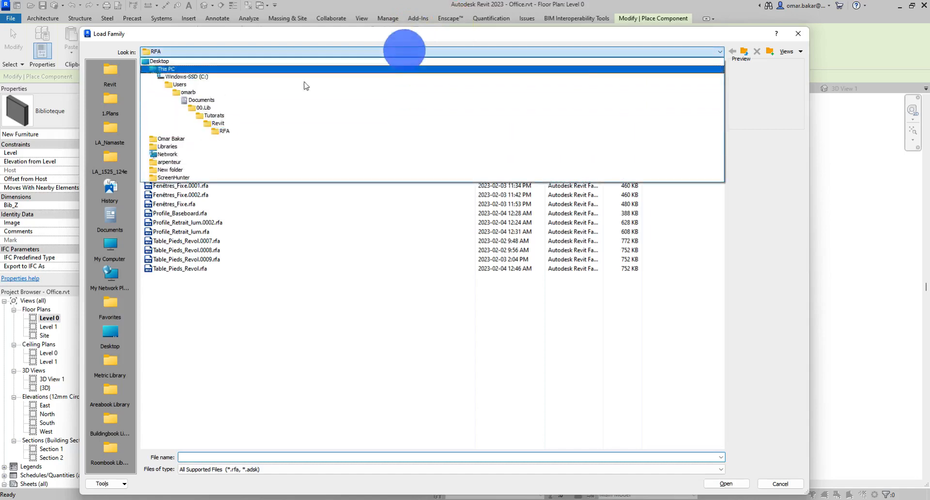
left_click(127, 134)
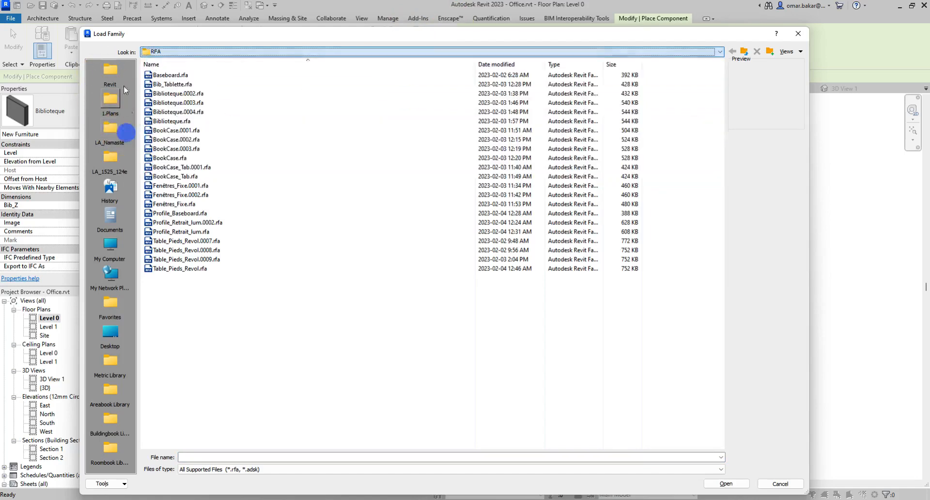
left_click(110, 366)
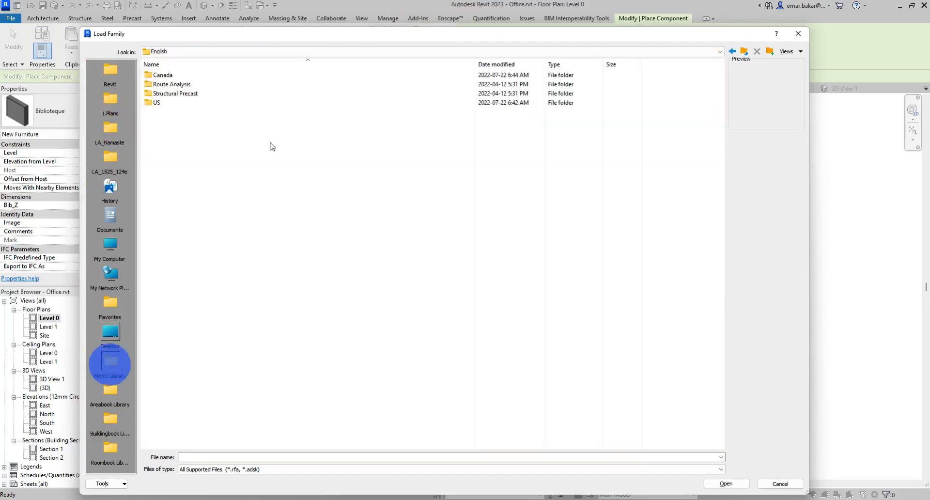
left_click(620, 52)
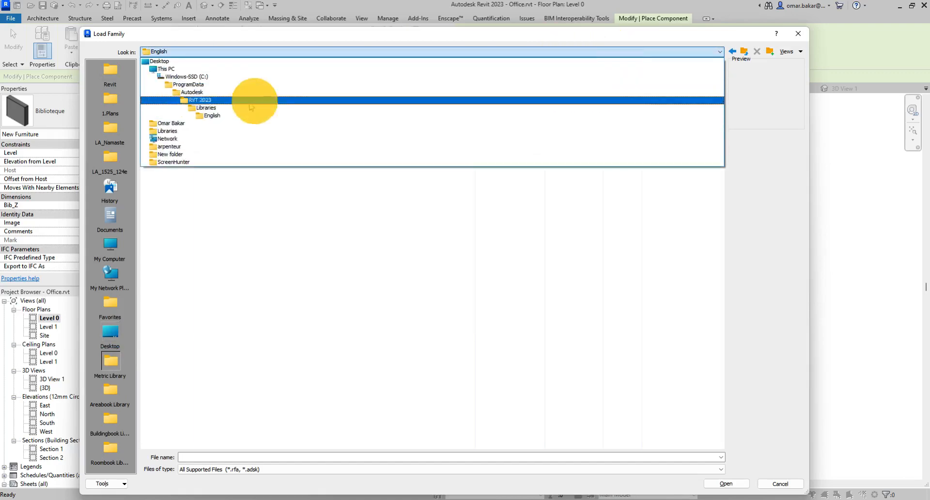
left_click(207, 108)
double_click(184, 100)
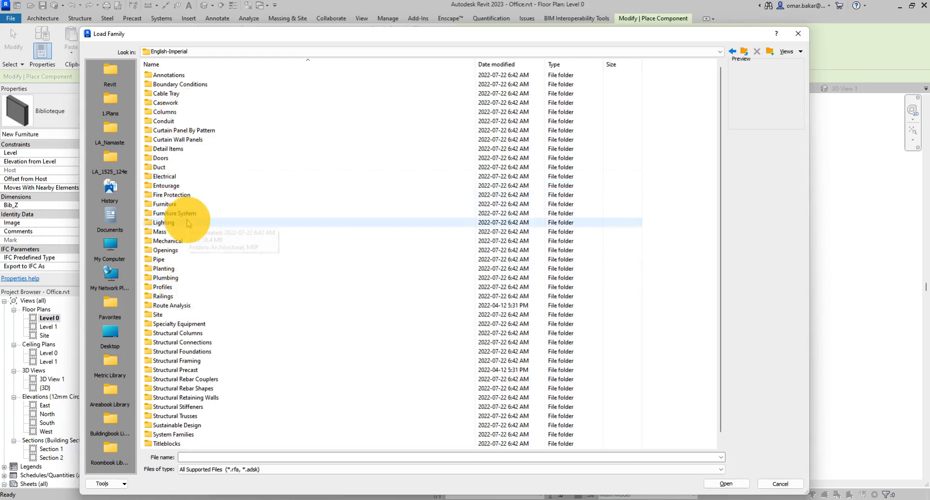
double_click(165, 204)
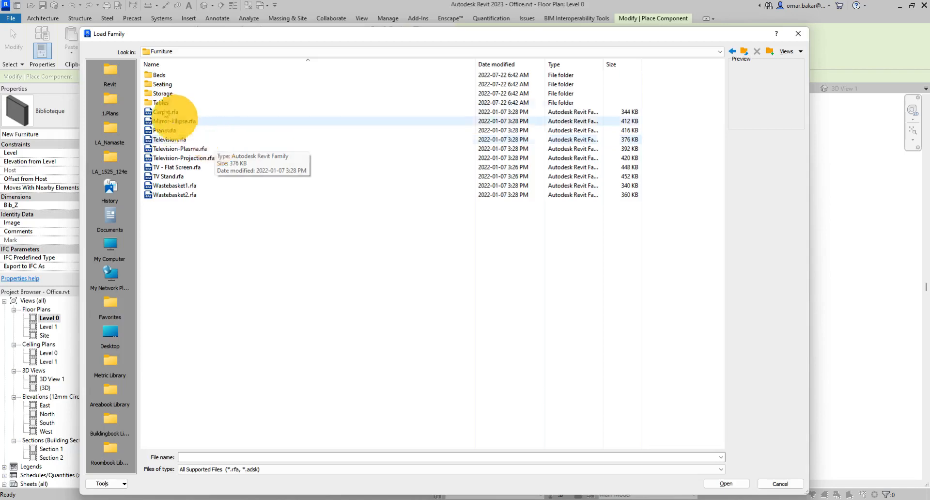
double_click(163, 84)
Load Chair-Executive.rfa from Seating and place one chair at the long table's lower edge, near its left end, about 3750 mm from the upper wall
left_click(170, 75)
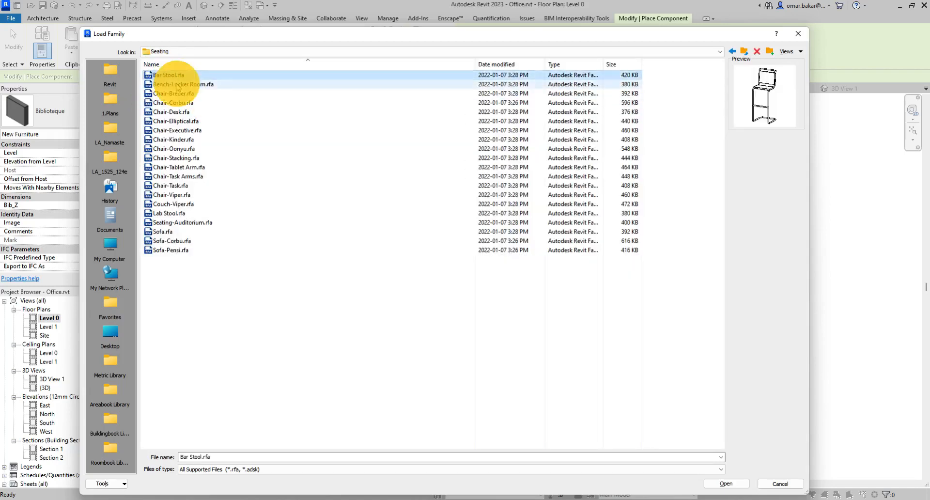
key("Down")
key("Down")
key("Down")
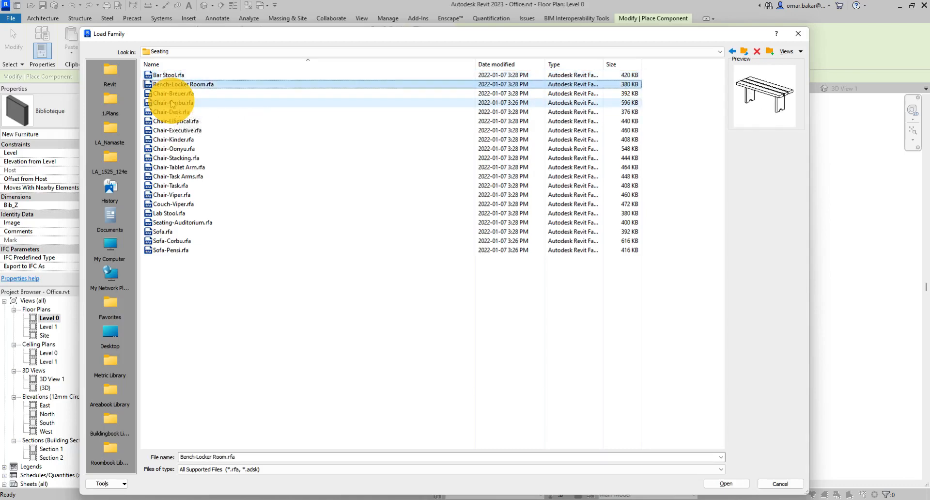
key("Down")
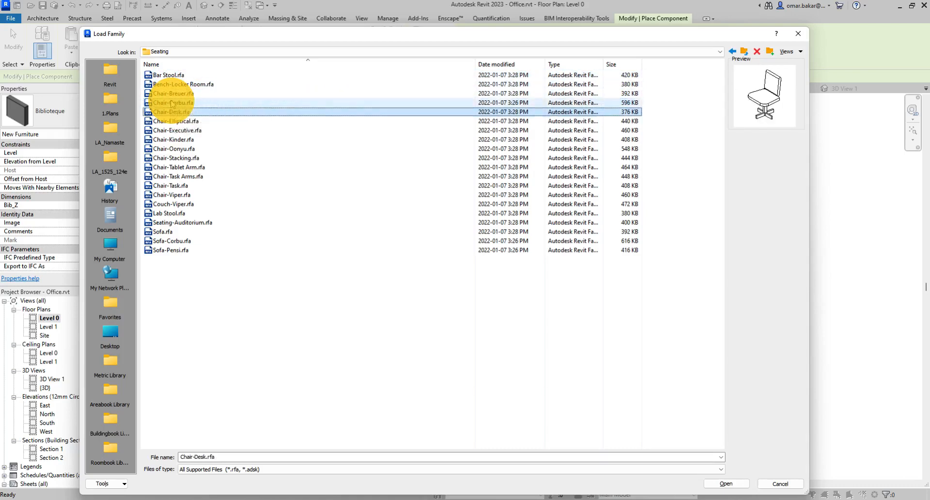
key("Down")
key("Down")
key("Down")
key("Up")
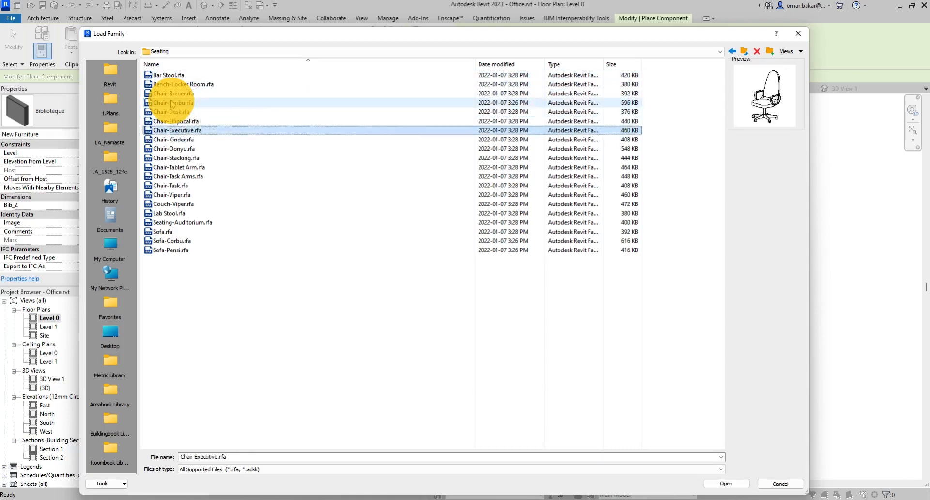
left_click(726, 483)
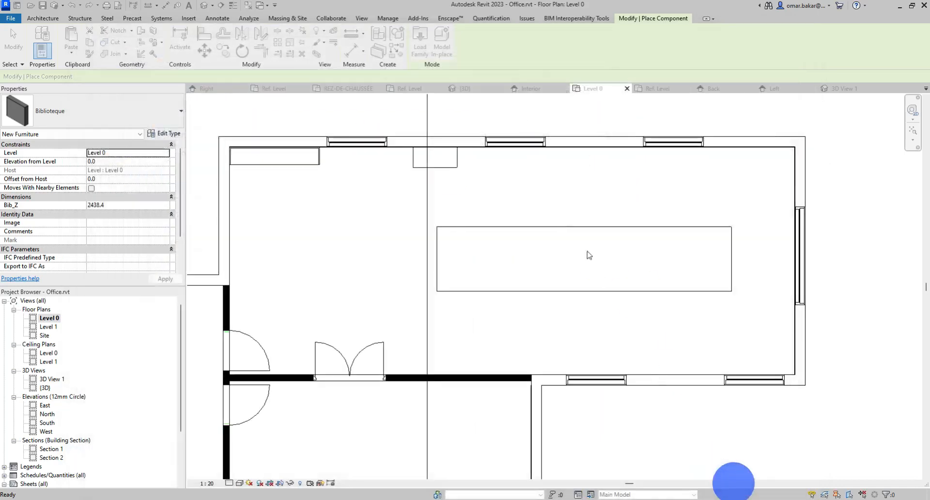
left_click(459, 297)
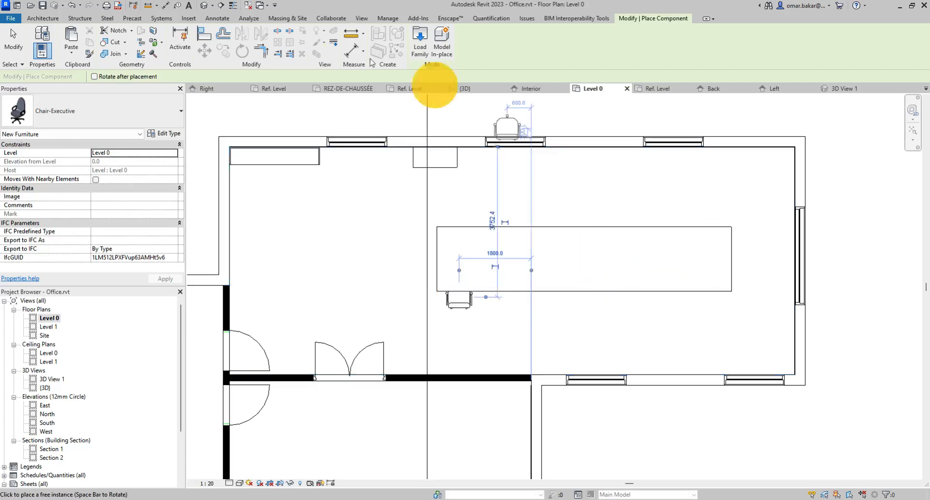
left_click(14, 38)
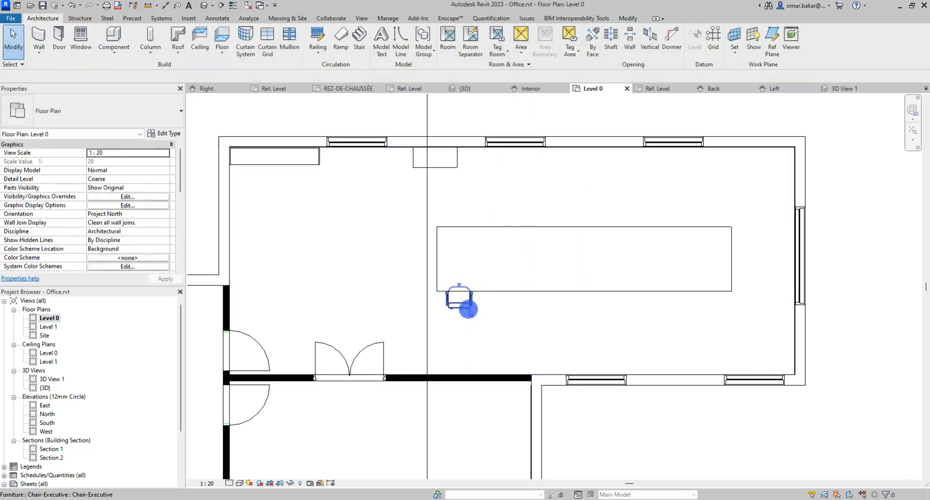
left_click(467, 307)
left_click(277, 42)
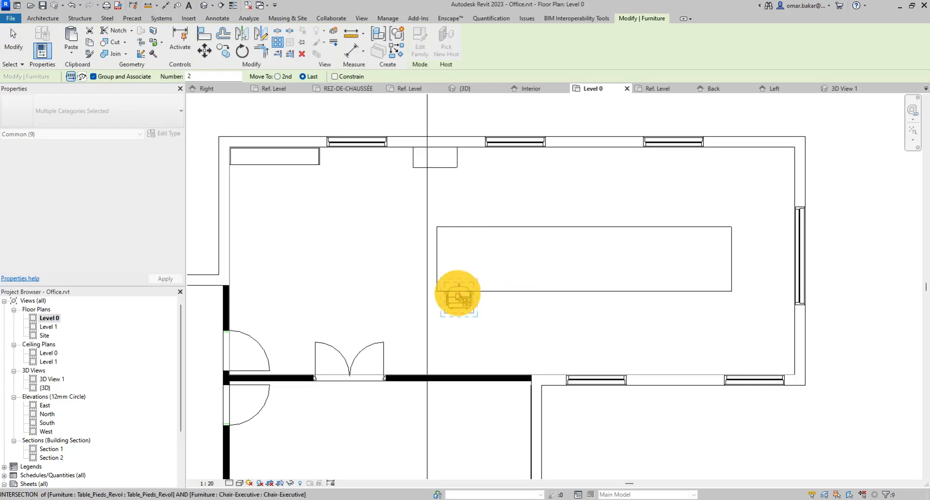
scroll(457, 297, "up", 5)
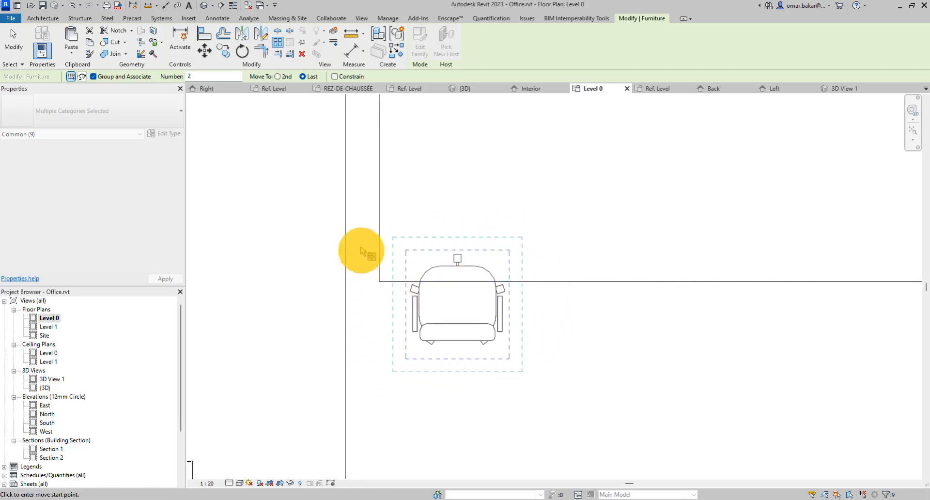
left_click(391, 286)
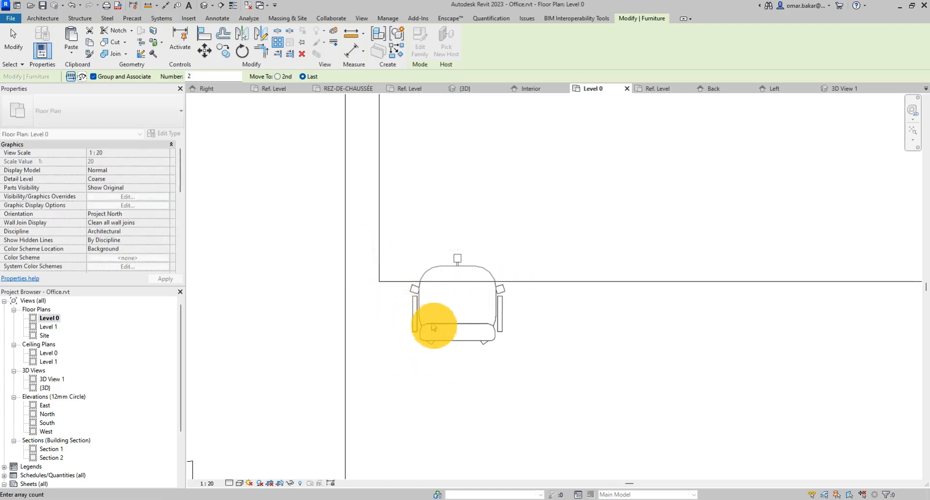
left_click(277, 76)
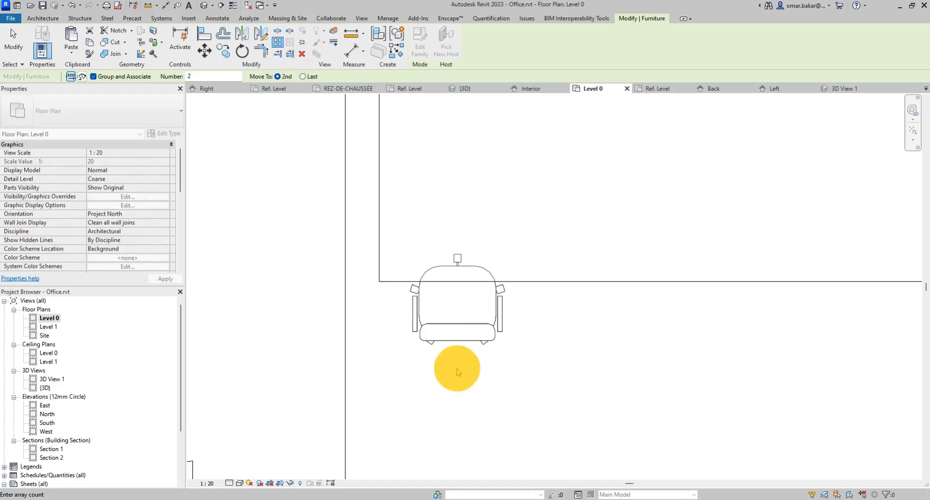
left_click(448, 341)
left_click(545, 287)
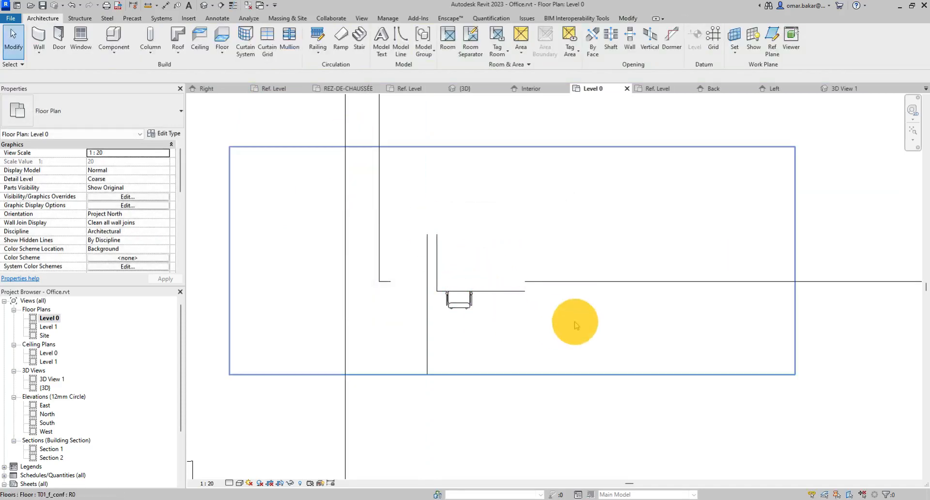
scroll(456, 320, "down", 3)
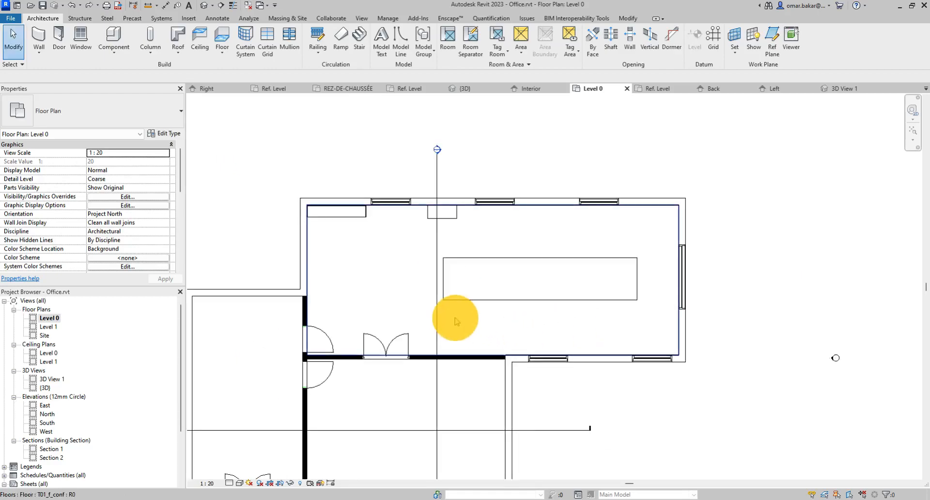
scroll(458, 317, "up", 2)
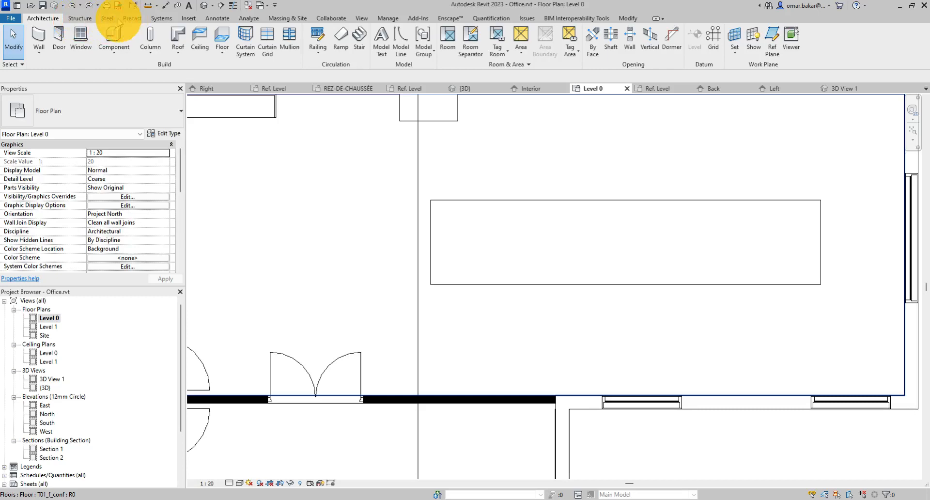
scroll(454, 312, "down", 1)
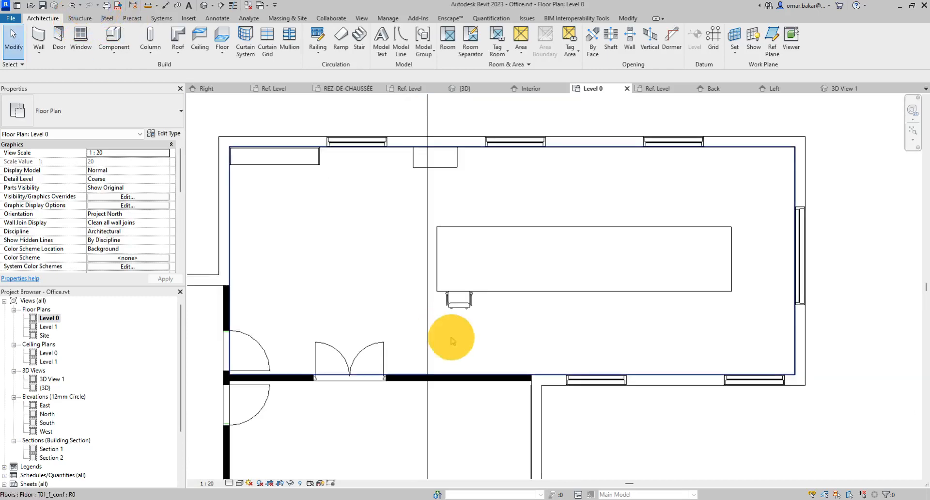
Array the executive chair linearly to the right along the long table's lower edge, with 800 mm to the second chair
left_click(461, 302)
scroll(457, 315, "up", 3)
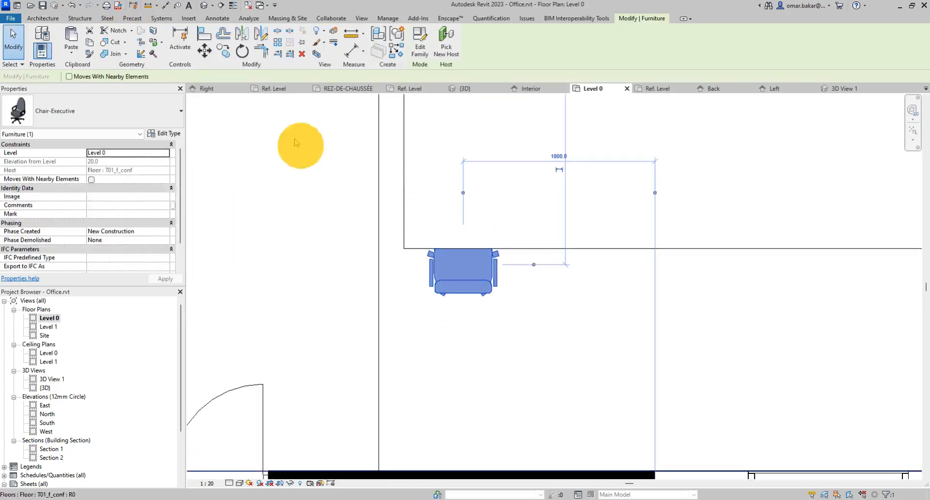
left_click(277, 42)
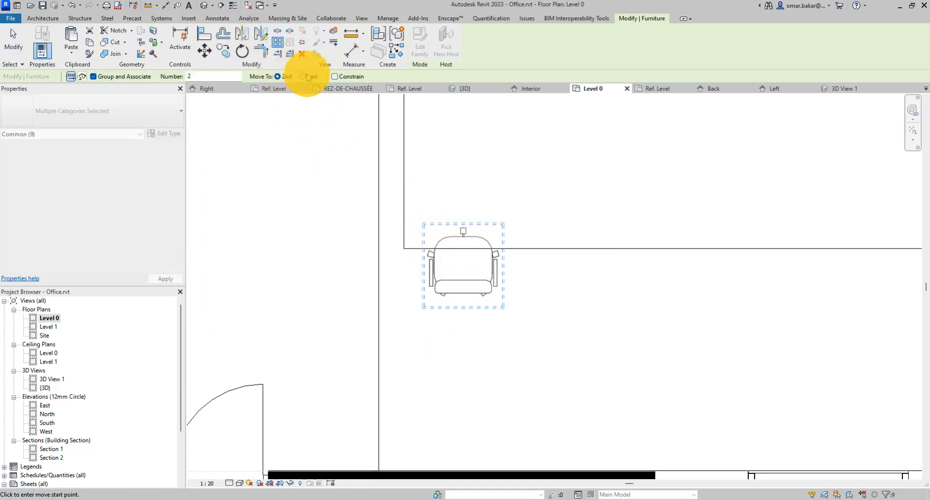
left_click(404, 249)
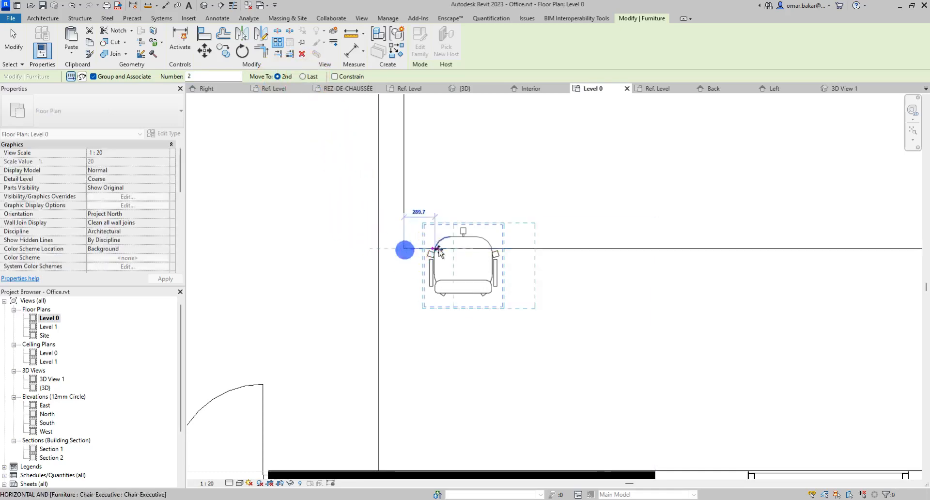
left_click(491, 250)
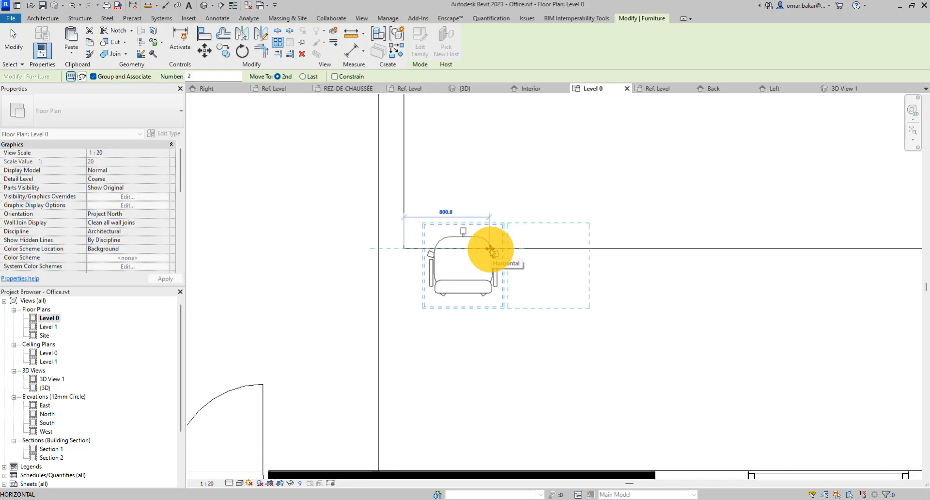
left_click(491, 250)
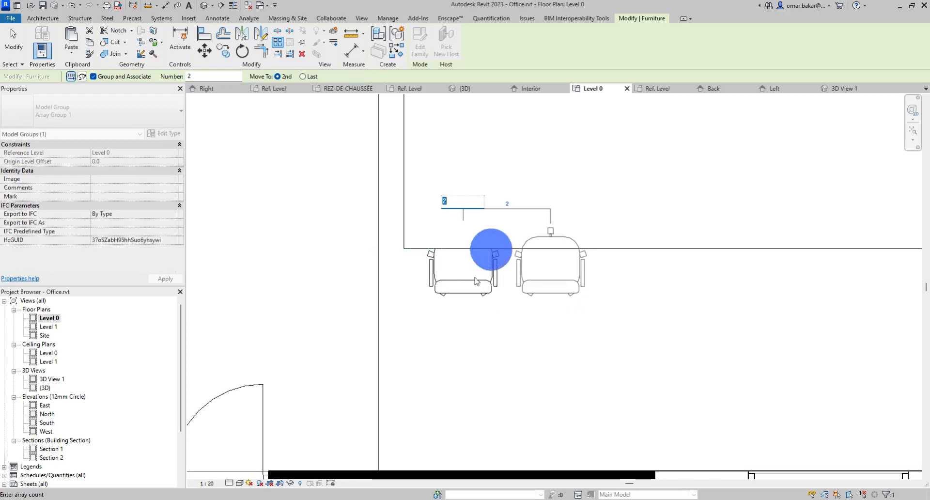
Set the chair array's count to 10 and reduce it to 9
scroll(702, 294, "down", 4)
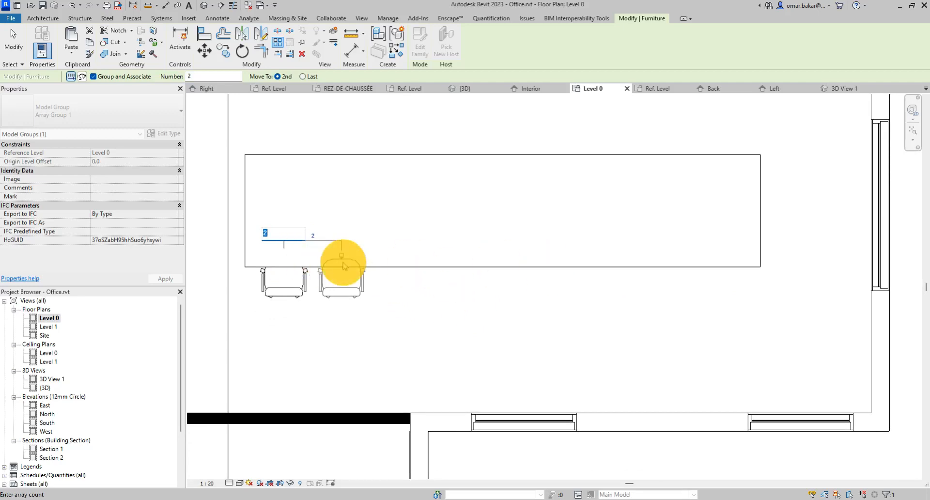
type("10")
key("Return")
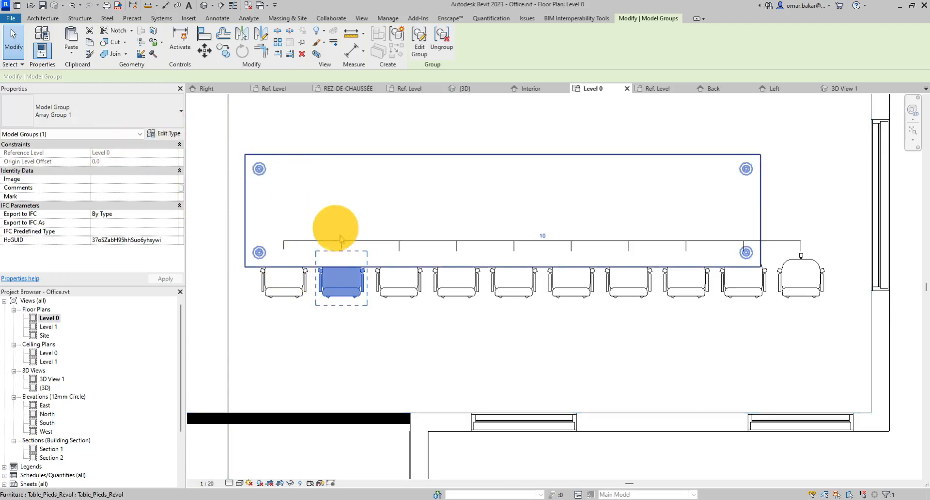
left_click(543, 235)
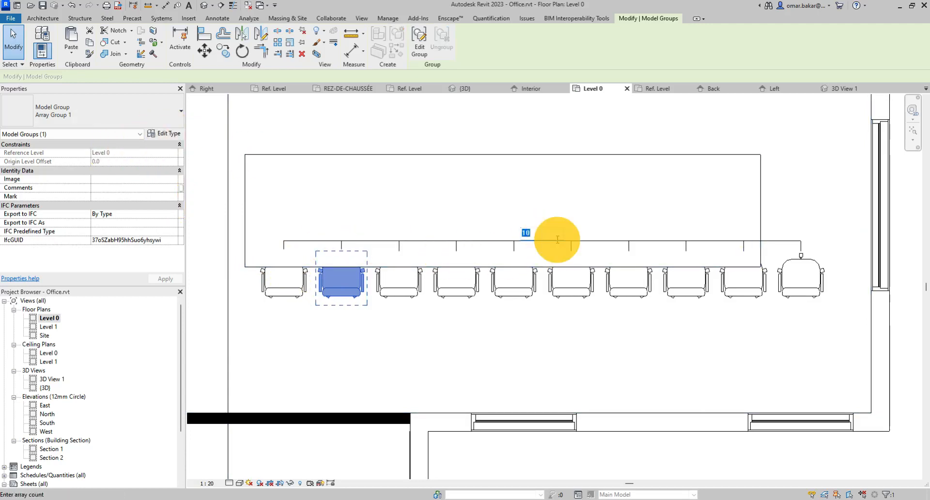
key("Return")
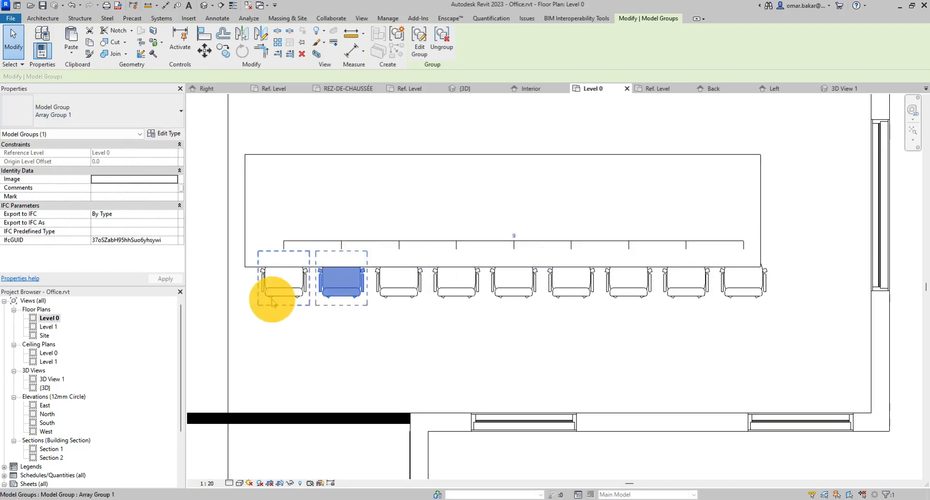
Adjust the array spacing by moving the second chair toward the first and nudging it back right until the row nearly fills the table's length
scroll(280, 291, "up", 2)
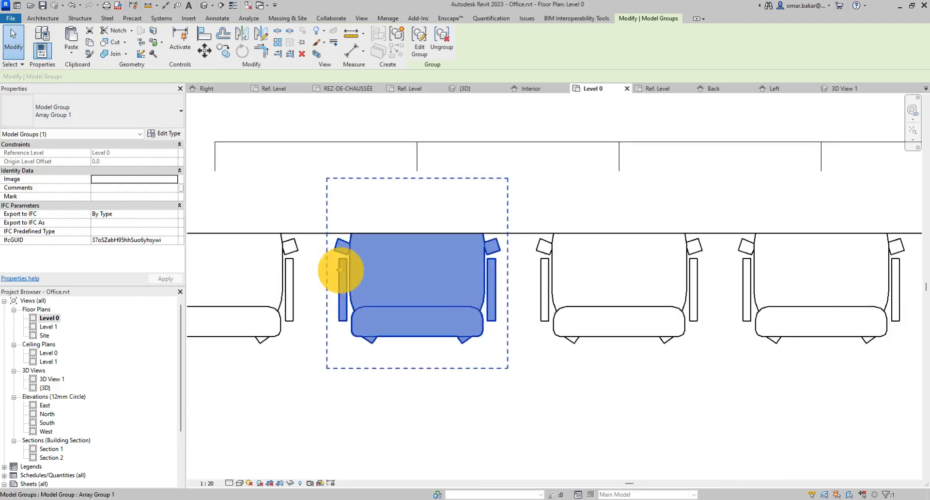
left_click_drag(328, 268, 315, 266)
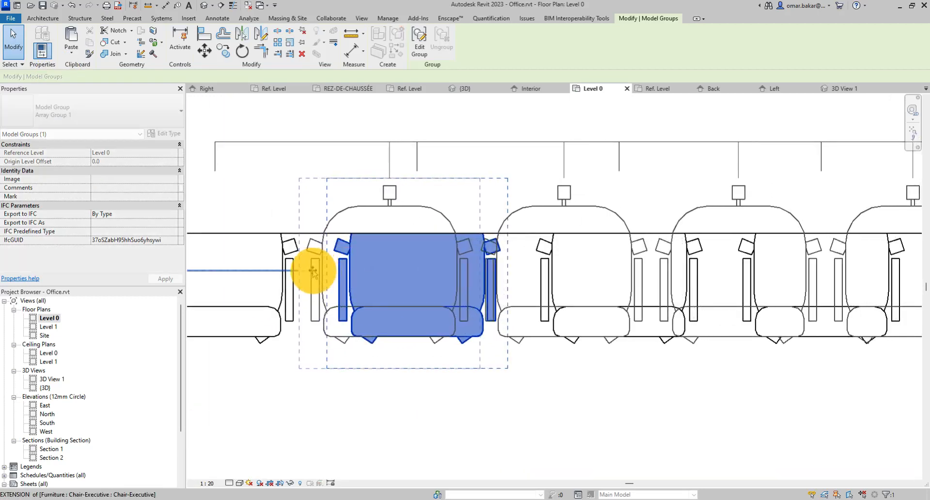
scroll(410, 284, "down", 5)
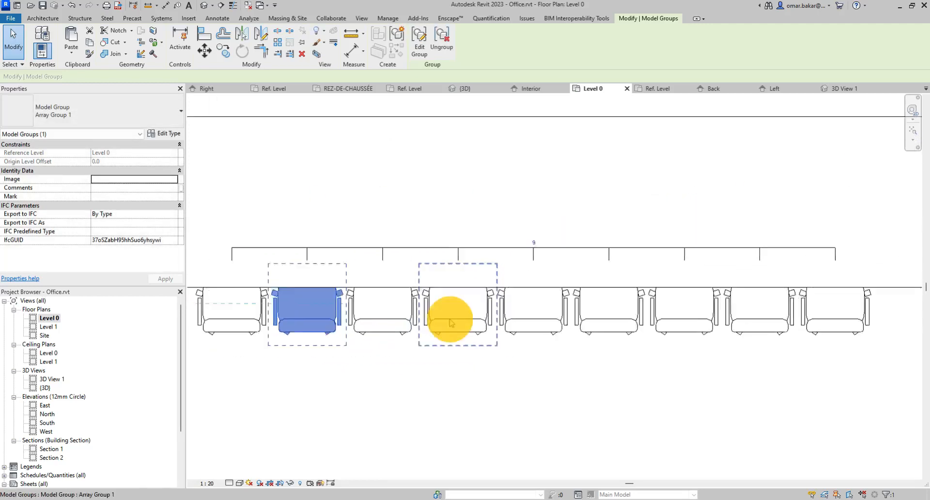
scroll(394, 334, "up", 1)
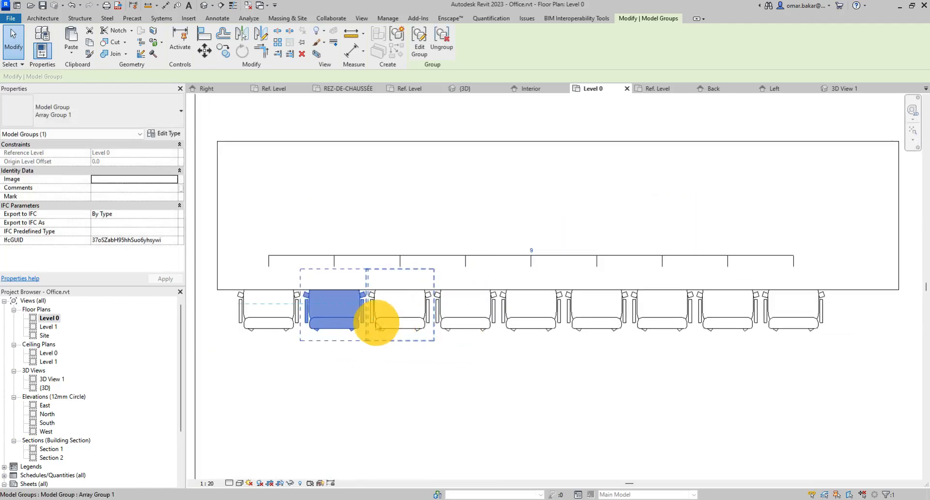
key("Right")
key("Right")
key("Right")
key("Right")
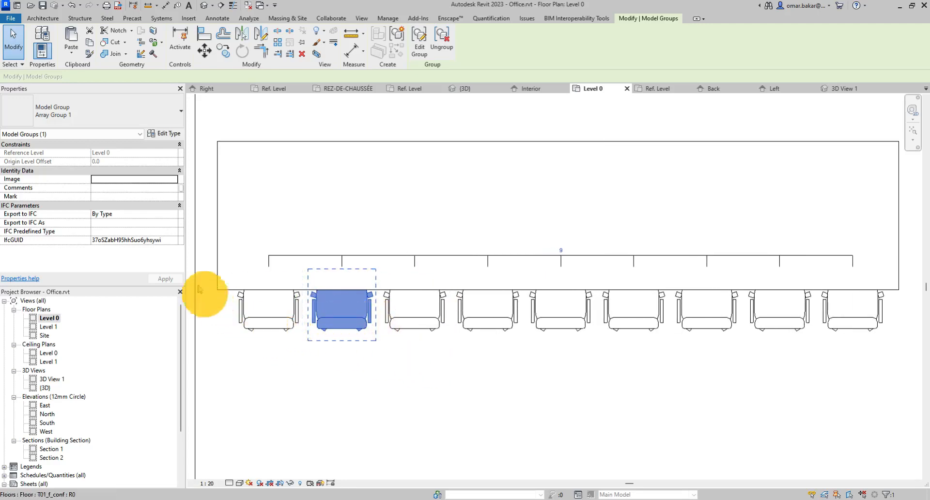
Shift the array's first chair slightly left so the row is inset evenly from both ends of the table
left_click(252, 332)
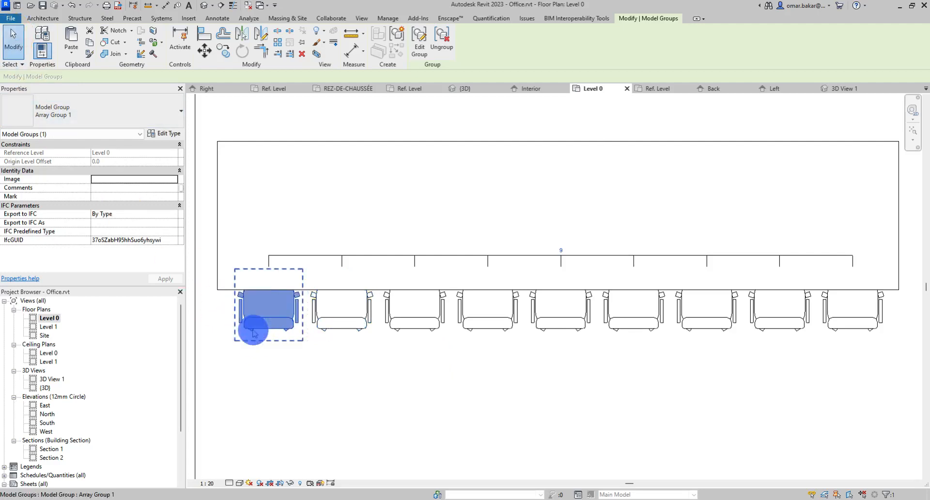
left_click_drag(252, 330, 251, 329)
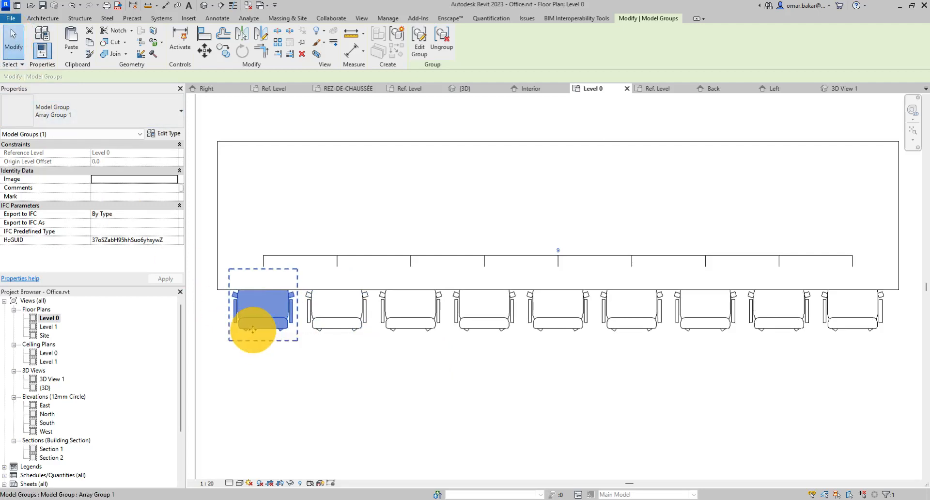
scroll(498, 387, "down", 3)
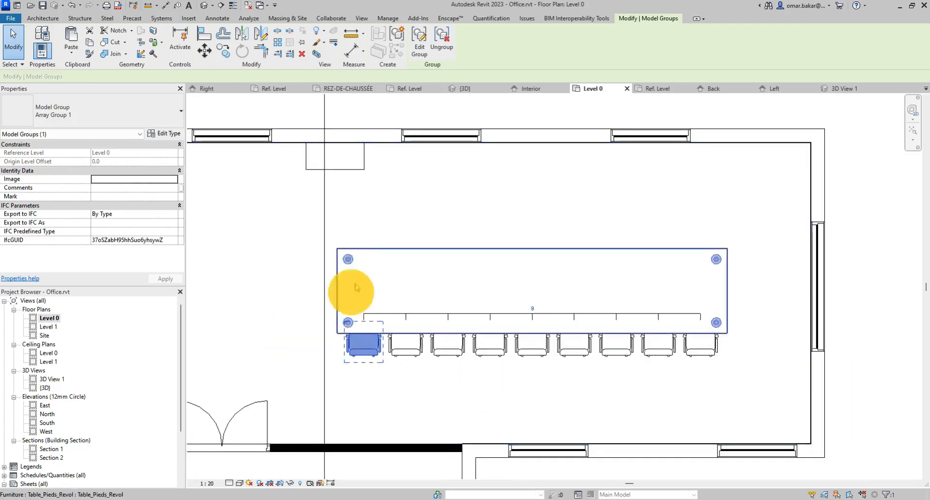
left_click(13, 39)
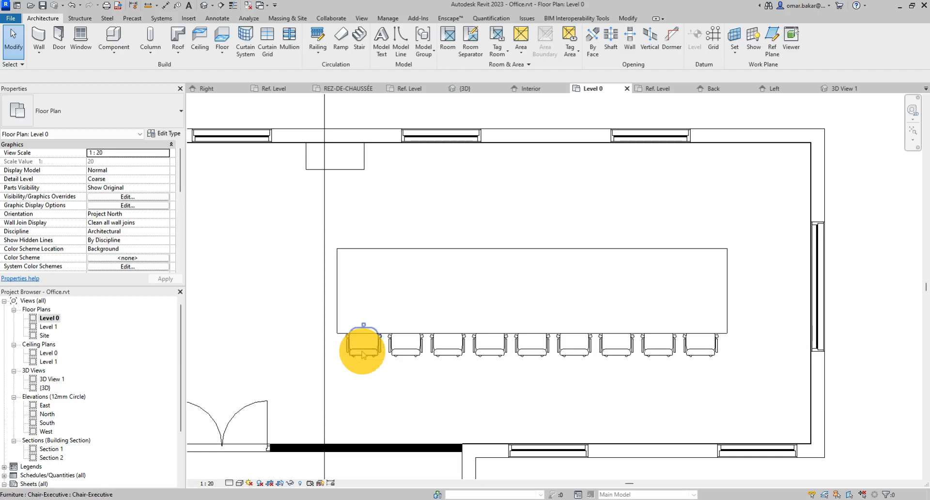
Try mirroring the nine chairs about the table's horizontal centreline without keeping the originals, and undo the mirror
left_click_drag(299, 368, 790, 304)
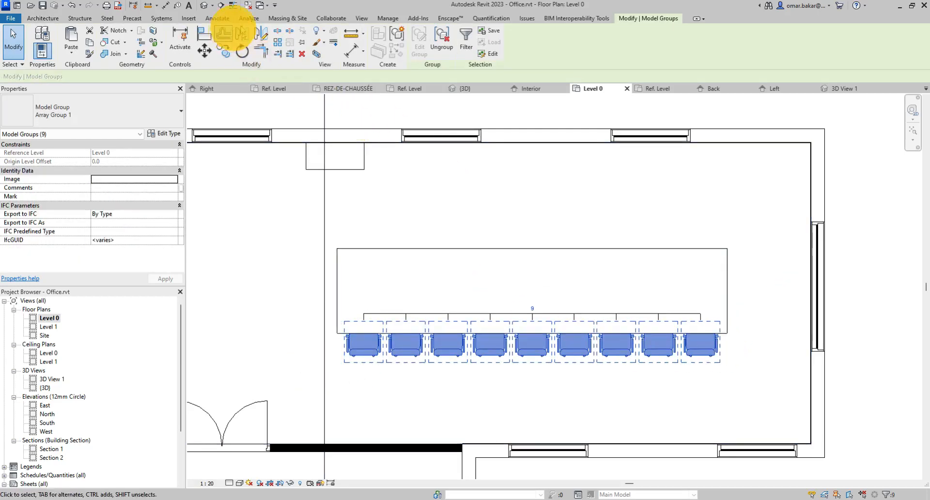
left_click(261, 34)
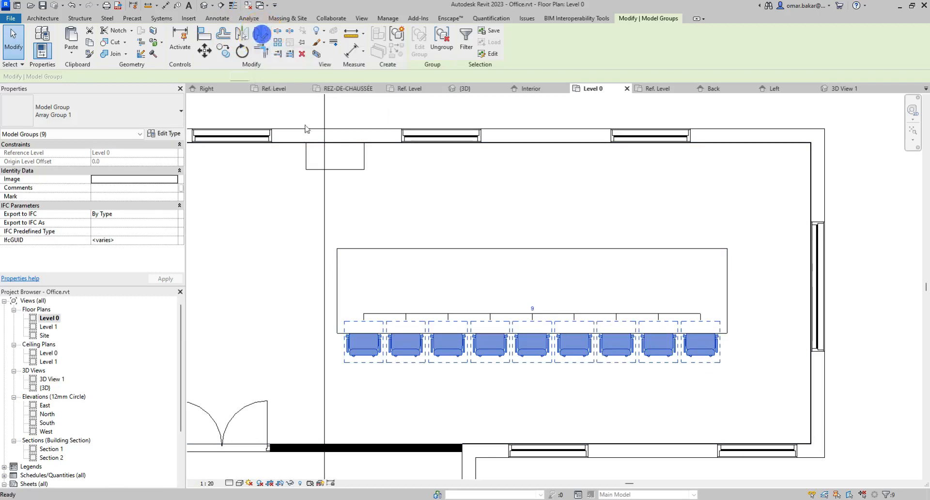
left_click(337, 290)
left_click(739, 290)
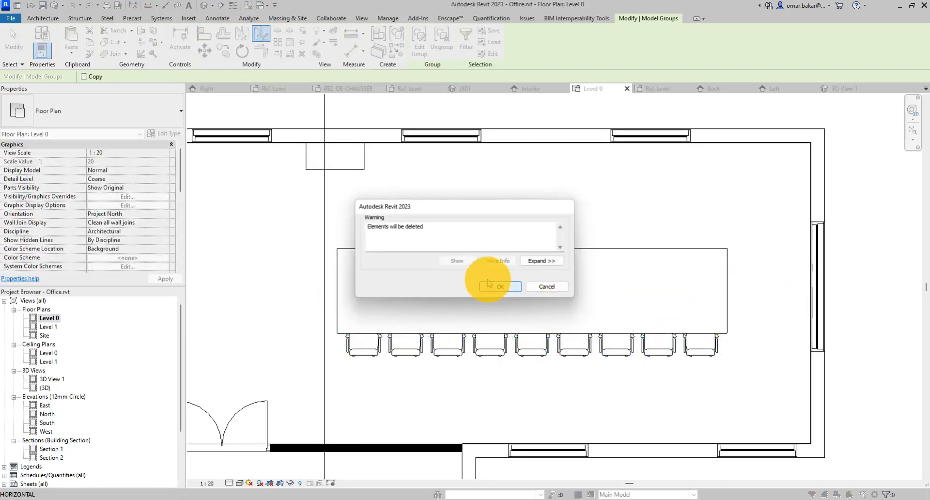
left_click(498, 287)
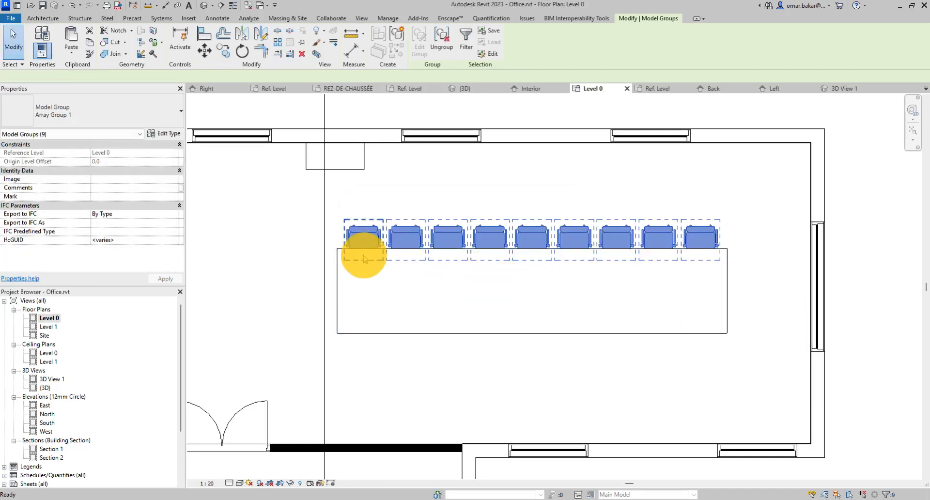
key("ctrl+z")
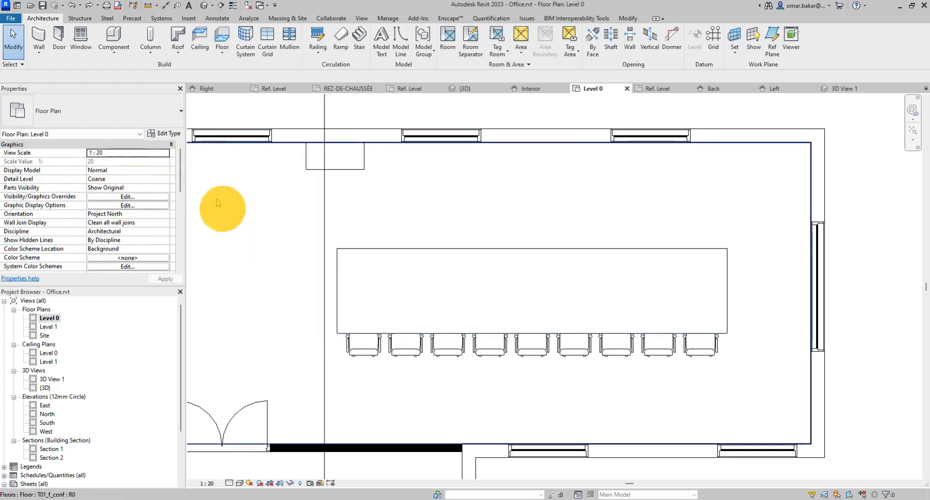
left_click(10, 35)
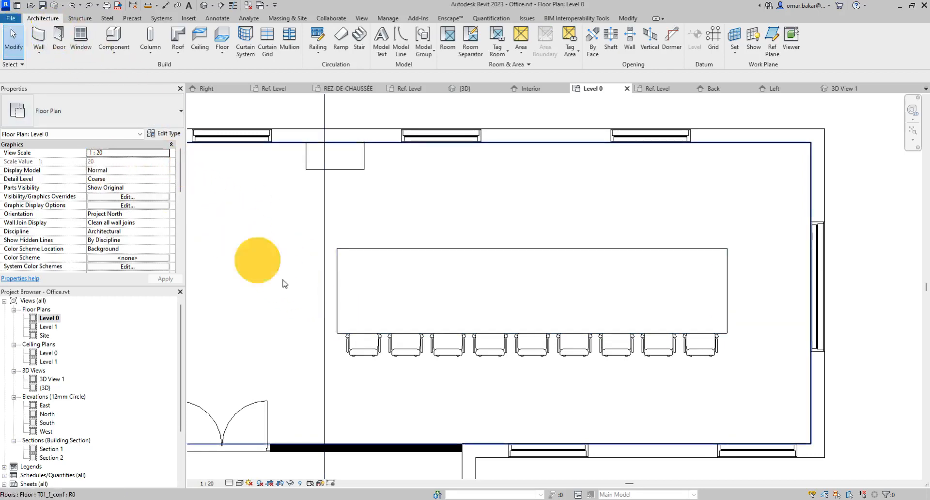
Mirror the nine chairs to the table's upper edge about its horizontal centreline, with the Copy option enabled
left_click_drag(278, 294, 770, 406)
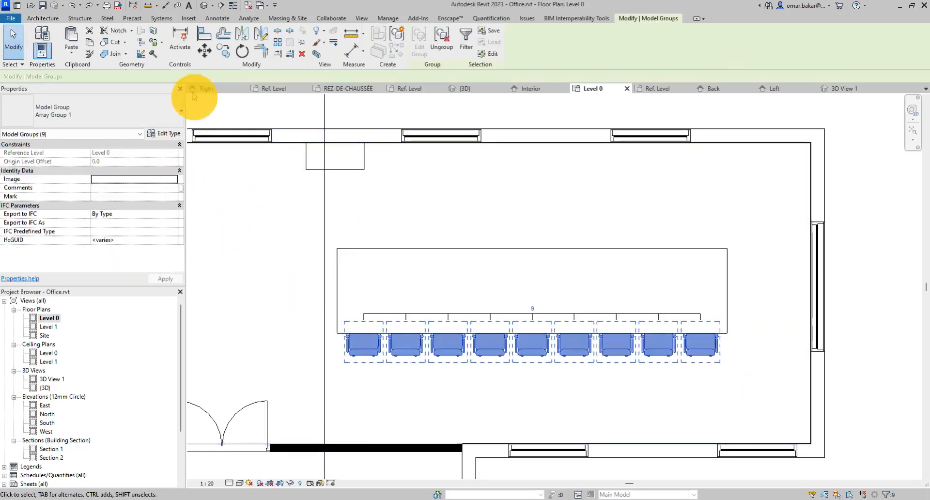
left_click(263, 33)
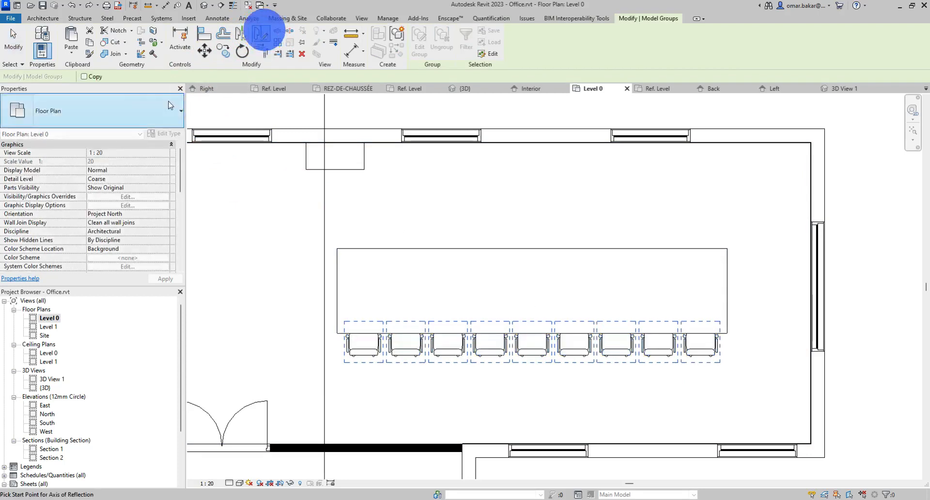
left_click(85, 77)
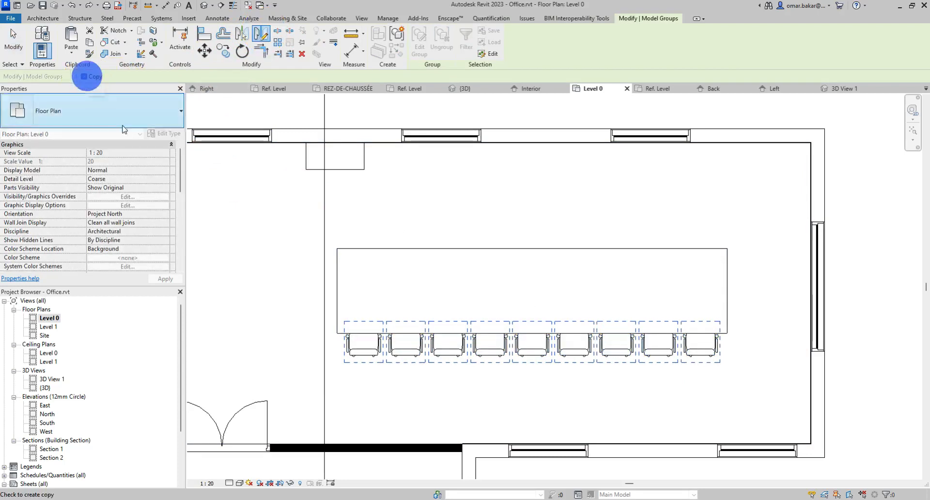
left_click(334, 291)
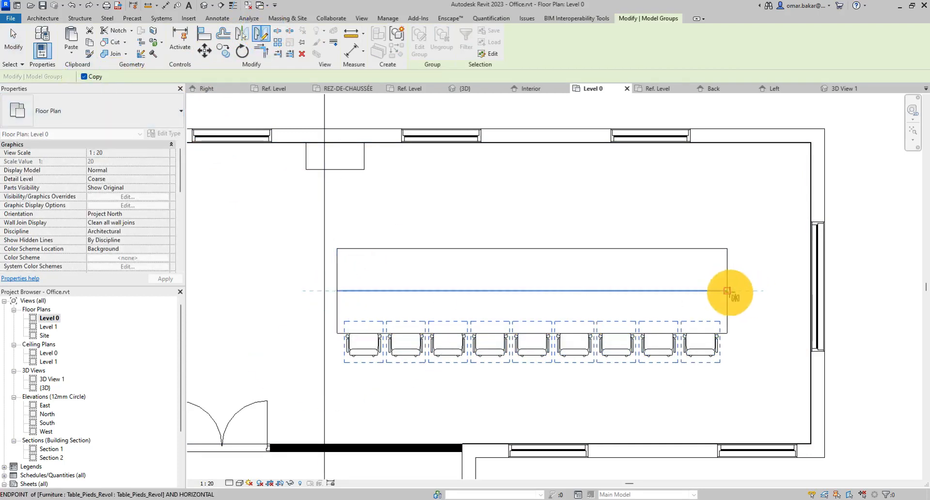
left_click(726, 290)
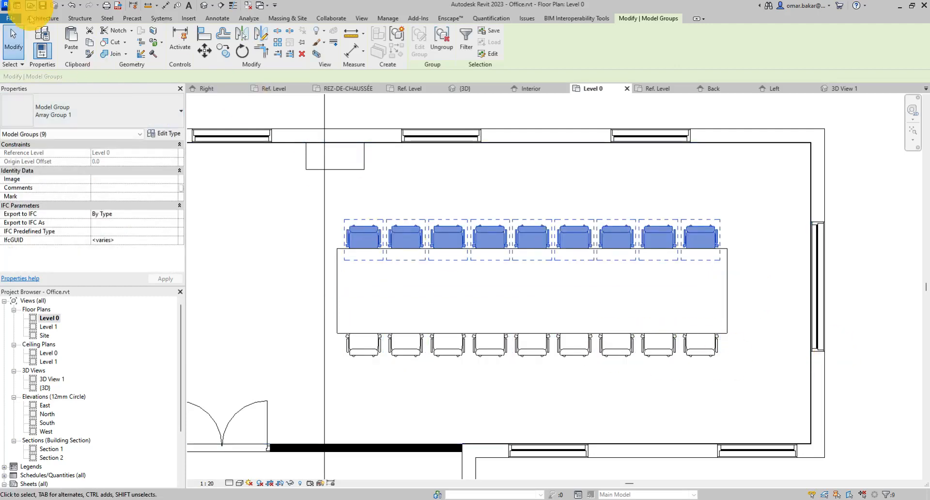
left_click(17, 45)
scroll(692, 266, "down", 2)
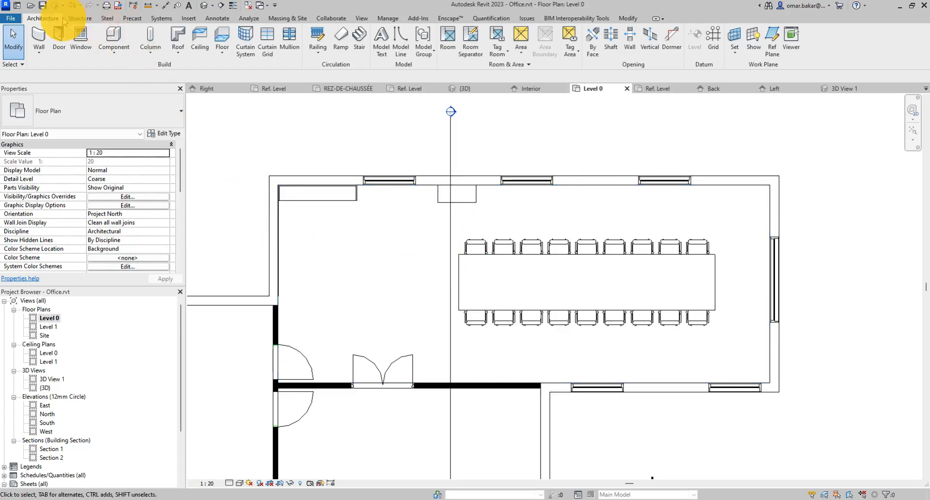
Examine the chairs around the long table in the {3D} view and the perspective view 3D View 1
double_click(45, 387)
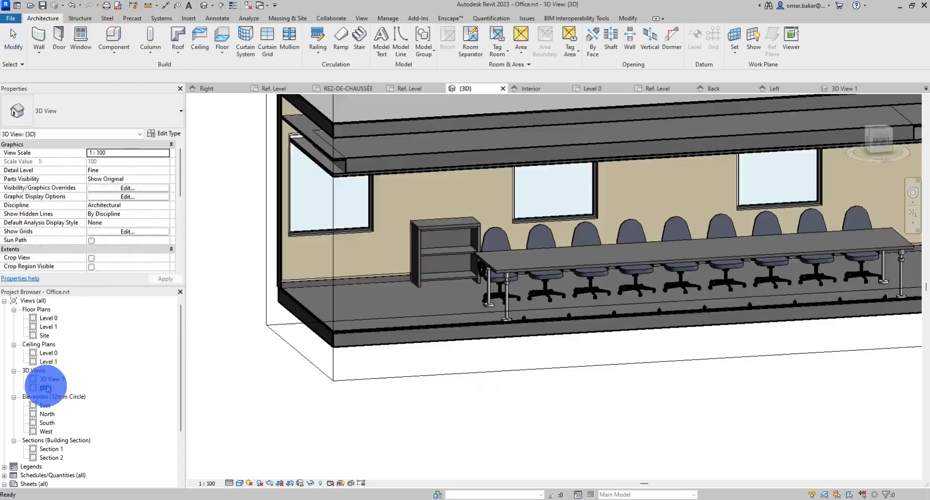
double_click(50, 378)
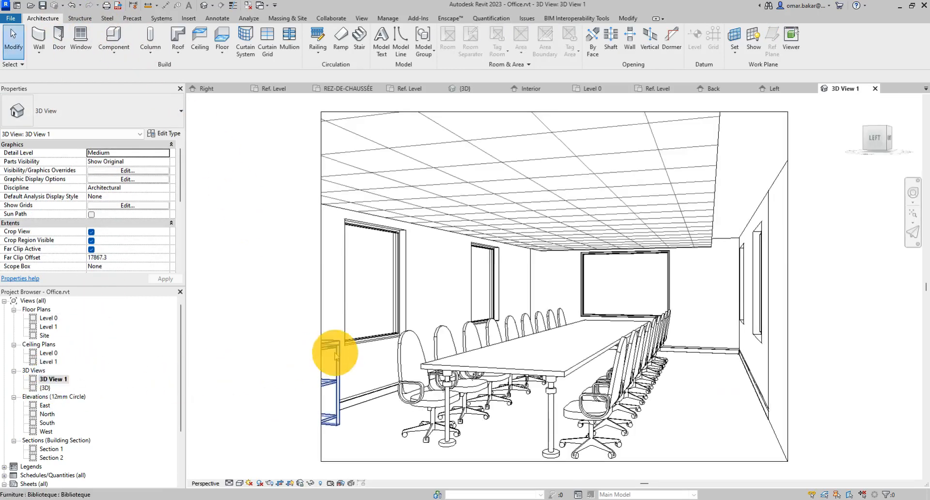